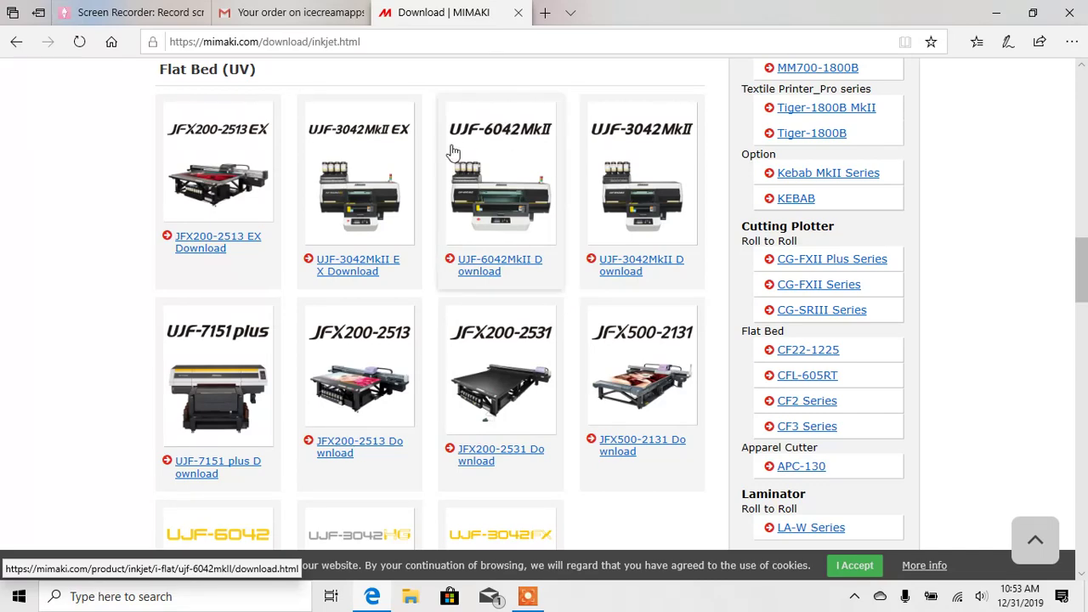
Open the Mimaki Driver Ver4.2.0 page from the UJF-6042MkII printer's driver and utility downloads.
{"action": "left_click", "coordinate": [483, 271]}
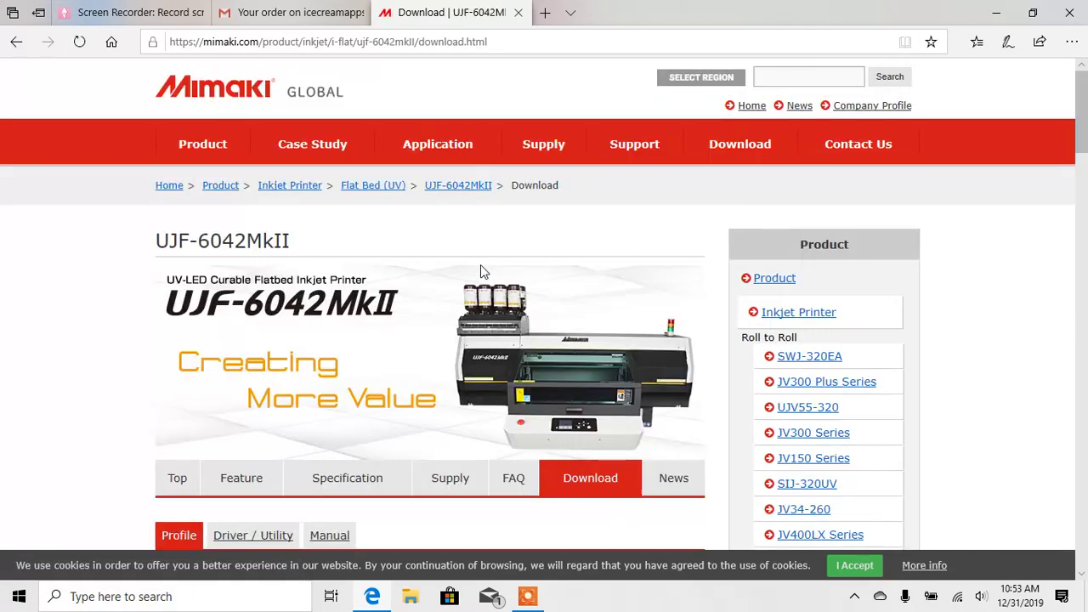
{"action": "scroll", "coordinate": [288, 358], "scroll_direction": "down", "scroll_amount": 2}
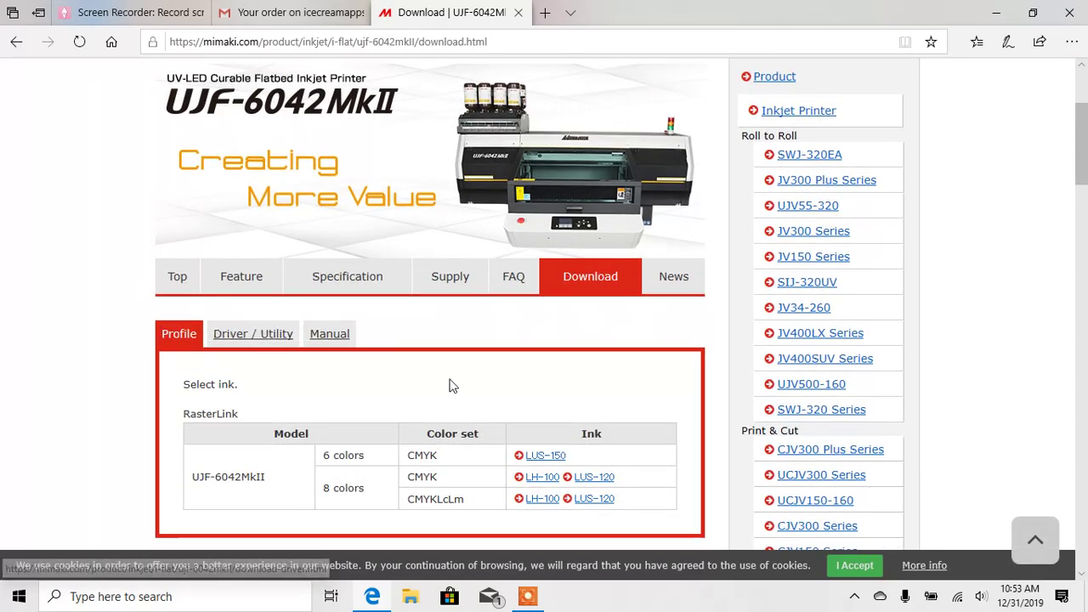
{"action": "scroll", "coordinate": [457, 372], "scroll_direction": "down", "scroll_amount": 1}
{"action": "left_click", "coordinate": [236, 315]}
{"action": "scroll", "coordinate": [405, 358], "scroll_direction": "down", "scroll_amount": 4}
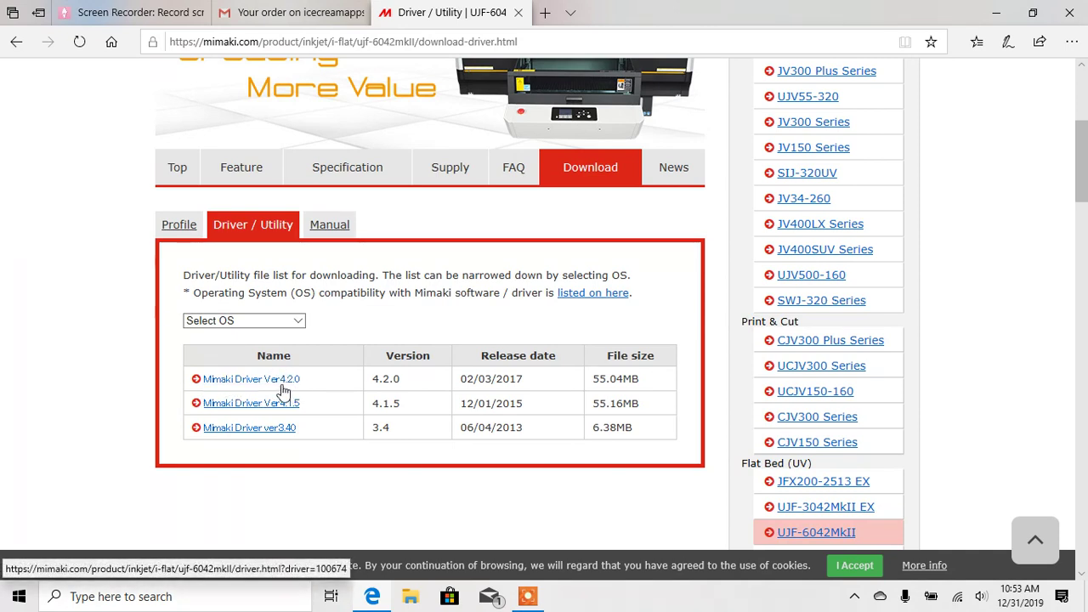
{"action": "left_click", "coordinate": [289, 382]}
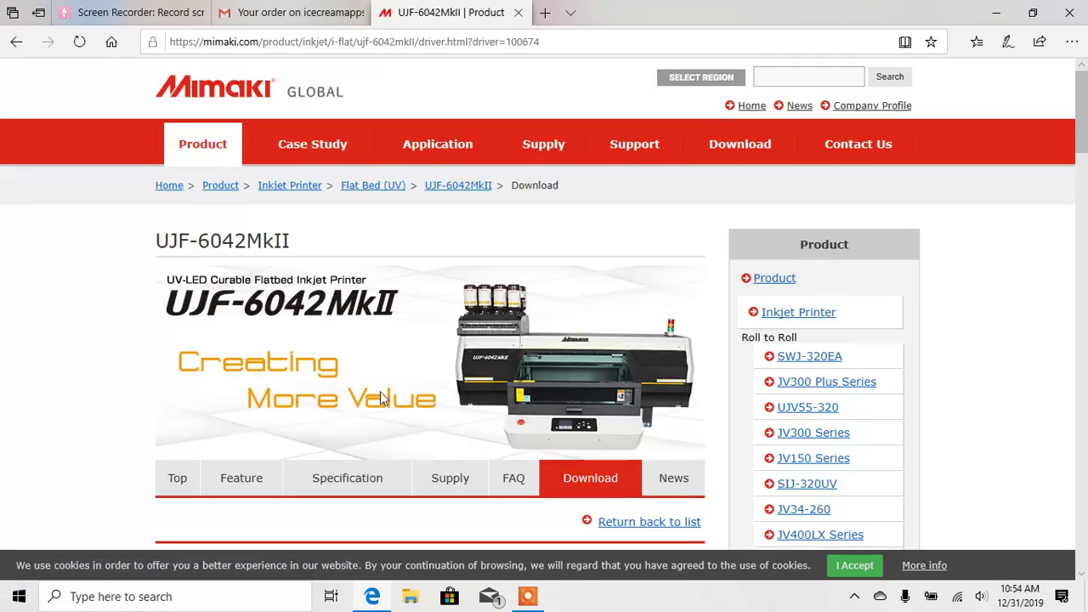
Download and run mkdriver_v420.exe, and minimize the browser to reveal the installer.
{"action": "scroll", "coordinate": [445, 396], "scroll_direction": "down", "scroll_amount": 8}
{"action": "scroll", "coordinate": [248, 427], "scroll_direction": "down", "scroll_amount": 10}
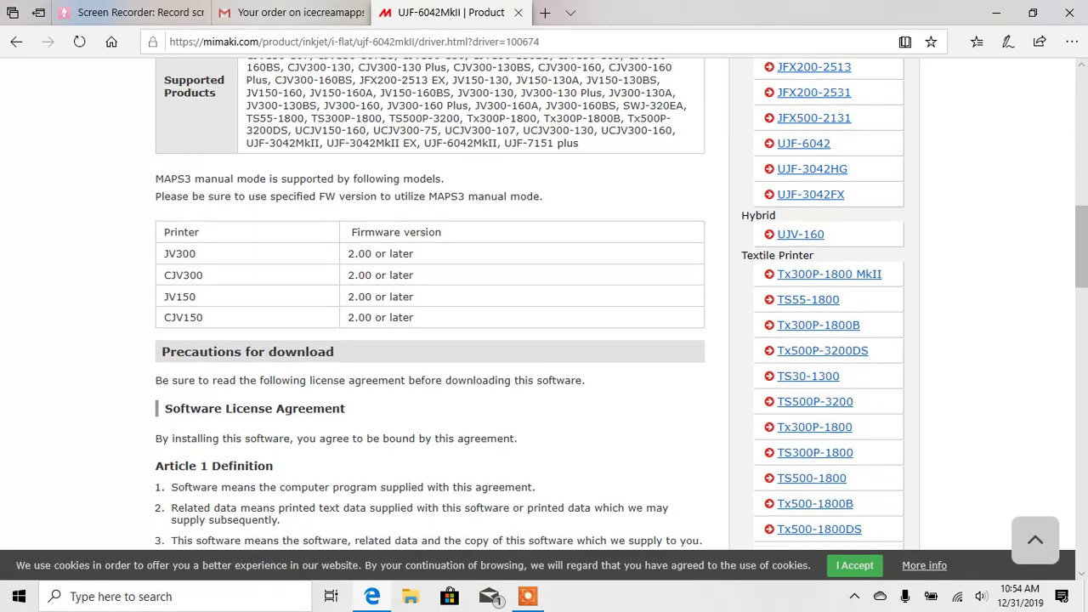
{"action": "left_click", "coordinate": [195, 371]}
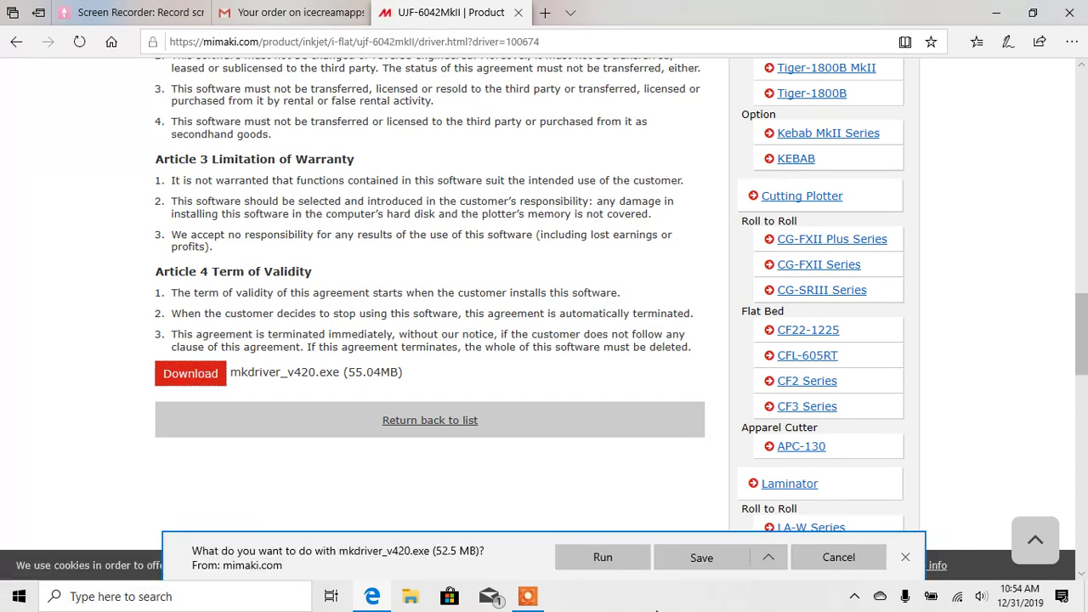
{"action": "left_click", "coordinate": [612, 564]}
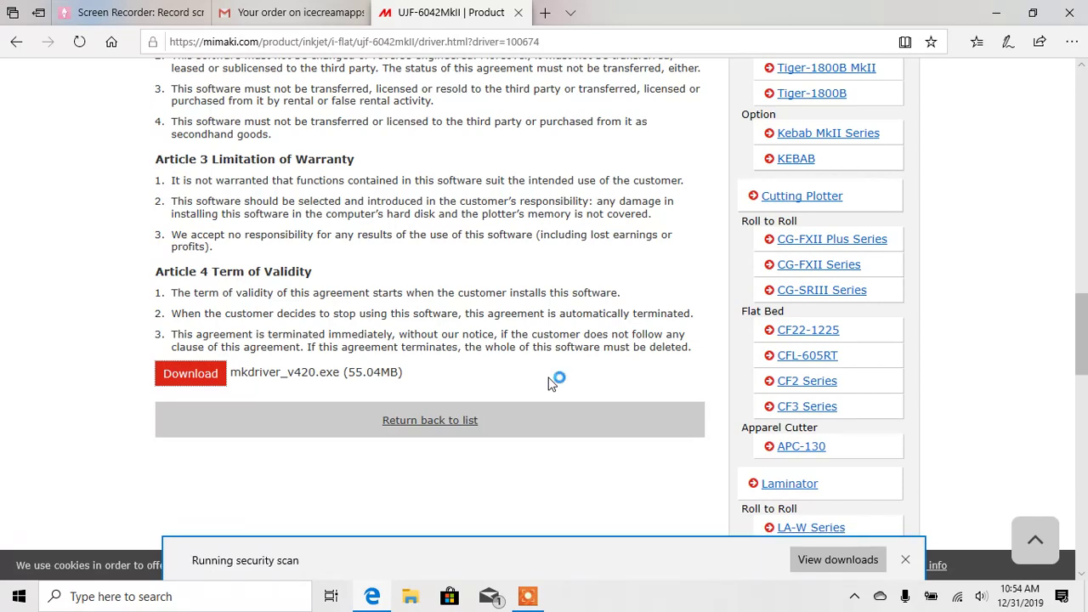
{"action": "scroll", "coordinate": [621, 456], "scroll_direction": "down", "scroll_amount": 2}
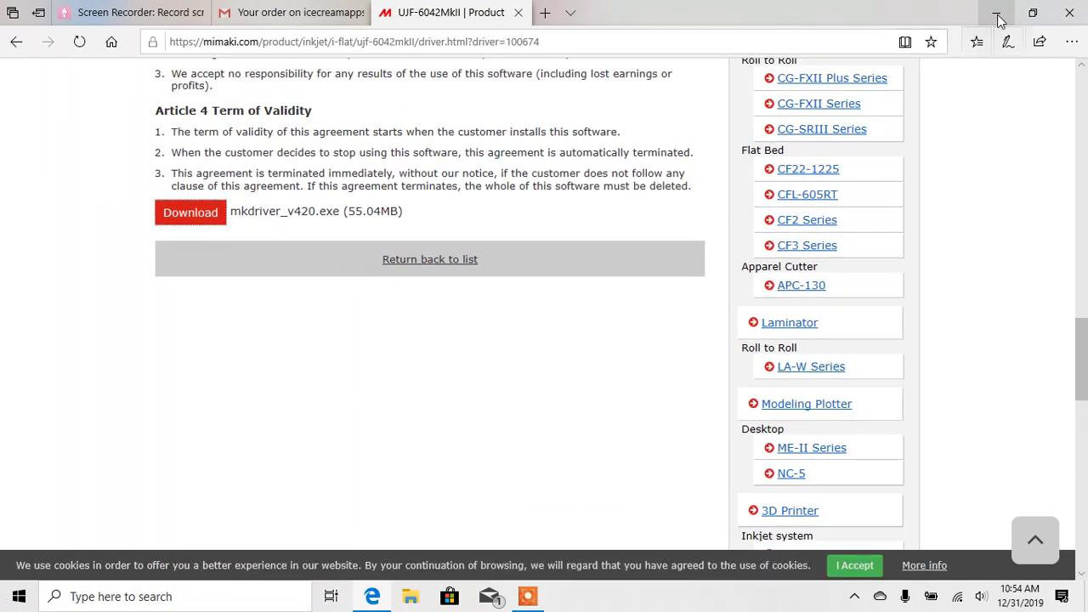
{"action": "left_click", "coordinate": [997, 12]}
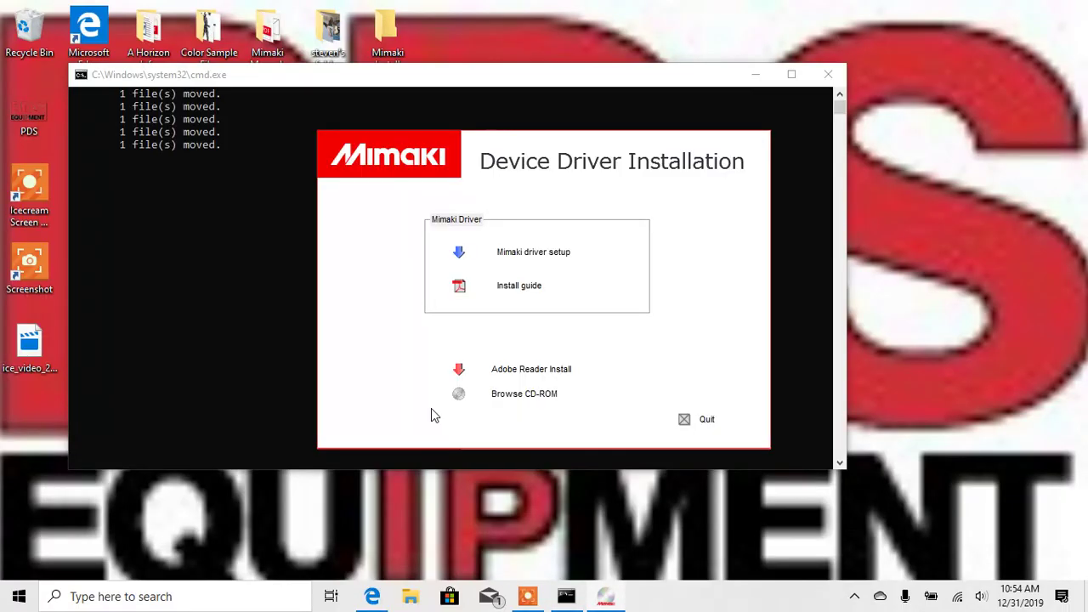
Start the Mimaki driver setup in English (United States) and install the required Microsoft Visual C++ 2012 Update4 Redistributable (x64).
{"action": "left_click", "coordinate": [557, 253]}
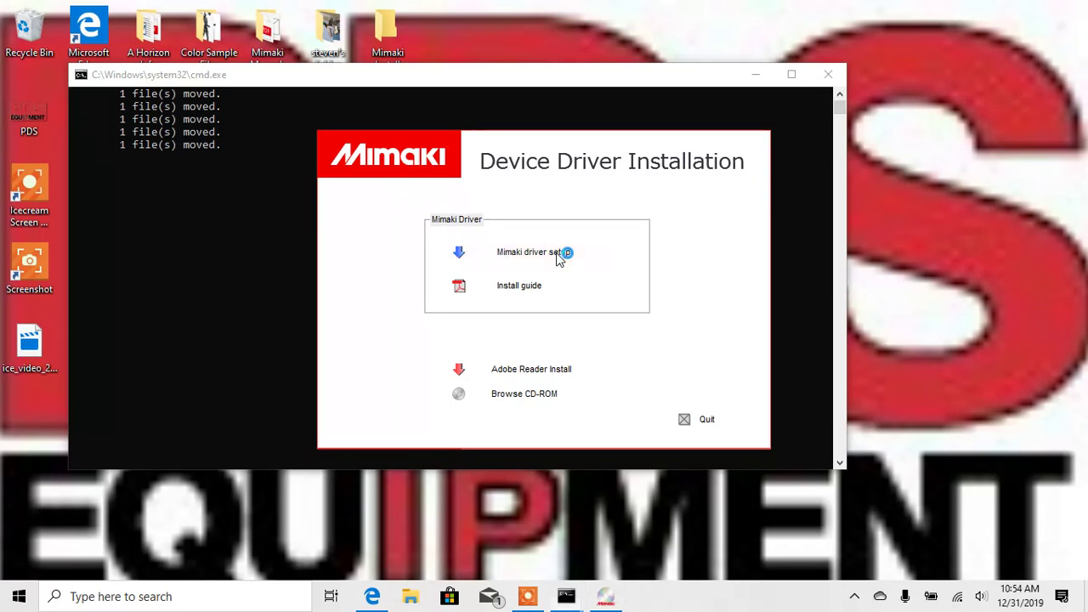
{"action": "left_click", "coordinate": [597, 336]}
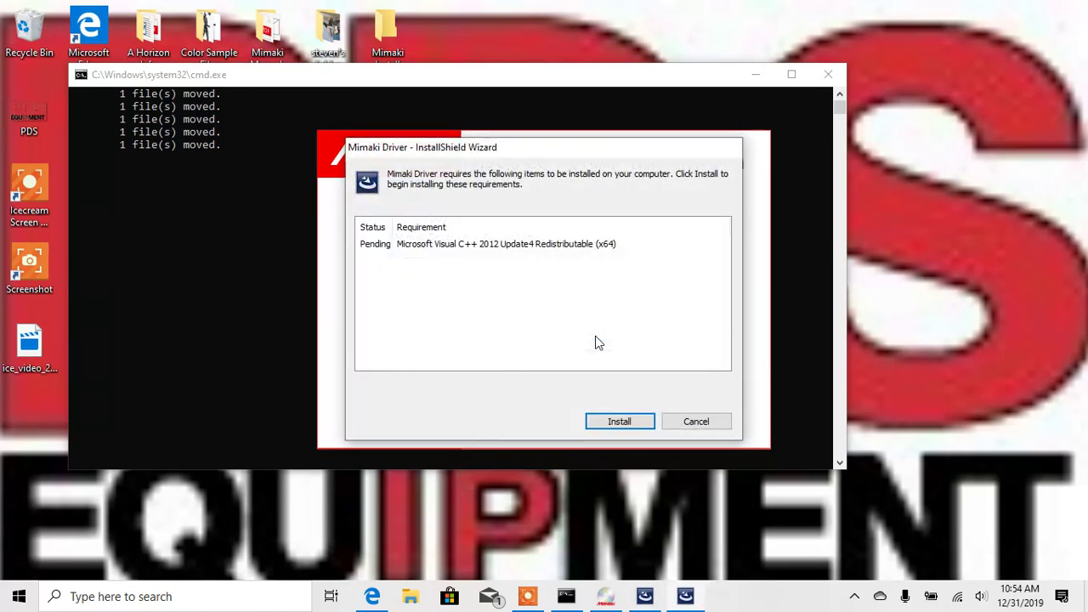
{"action": "left_click", "coordinate": [603, 426]}
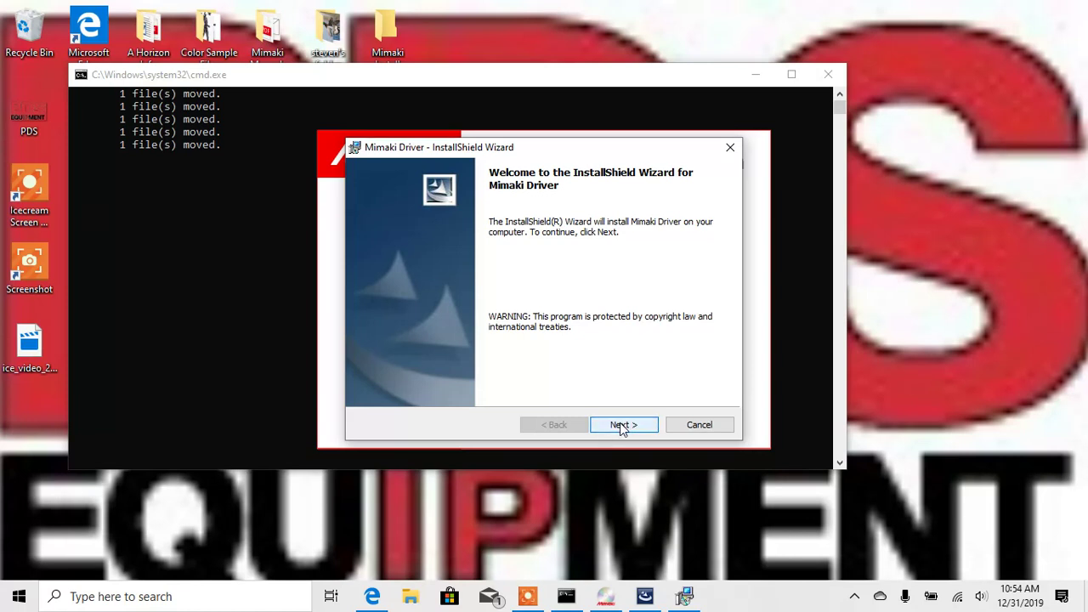
Accept the license agreement and install the Mimaki driver, approving the device software from Mimaki Engineering.
{"action": "left_click", "coordinate": [620, 423]}
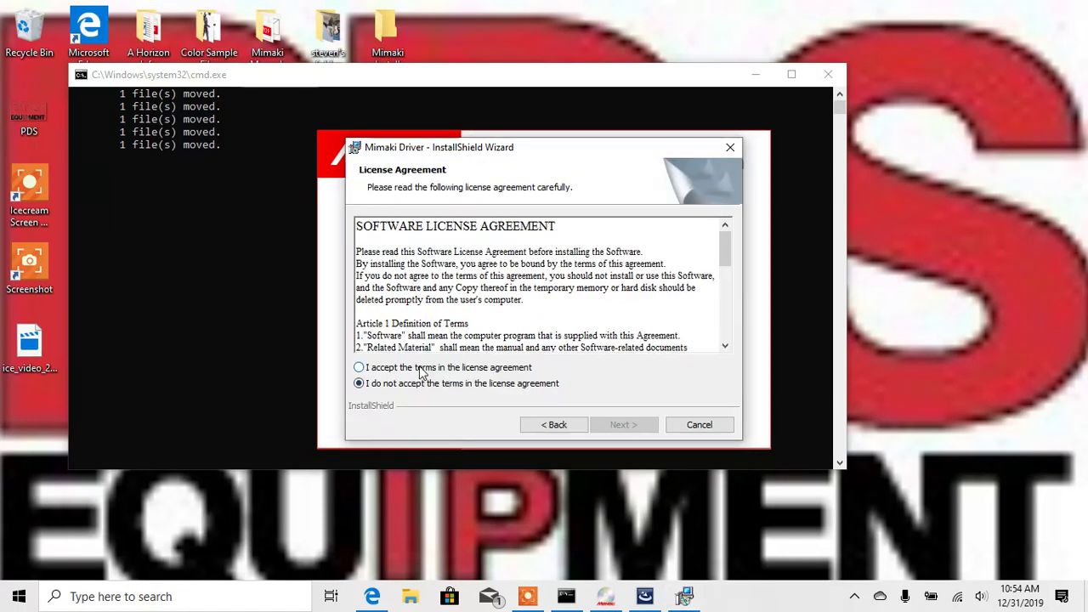
{"action": "left_click", "coordinate": [421, 372]}
{"action": "left_click", "coordinate": [628, 427]}
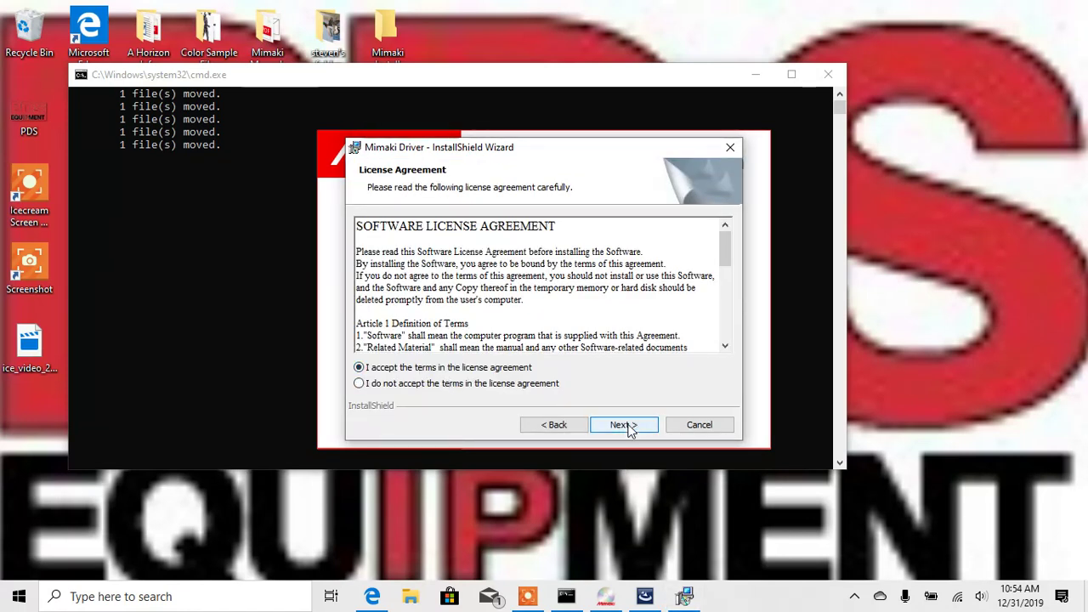
{"action": "left_click", "coordinate": [625, 426]}
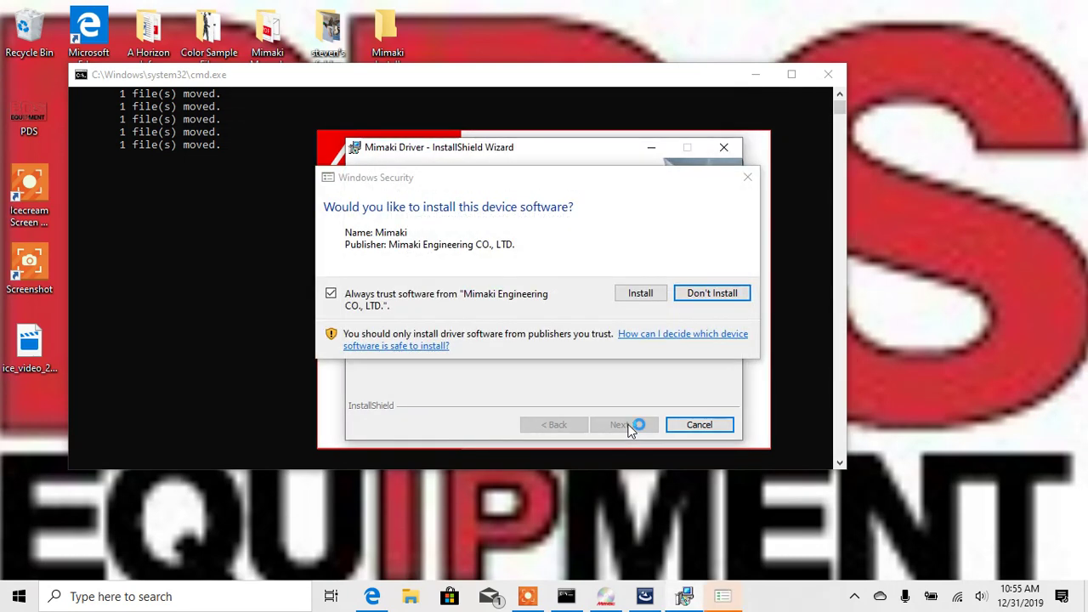
{"action": "left_click", "coordinate": [646, 292]}
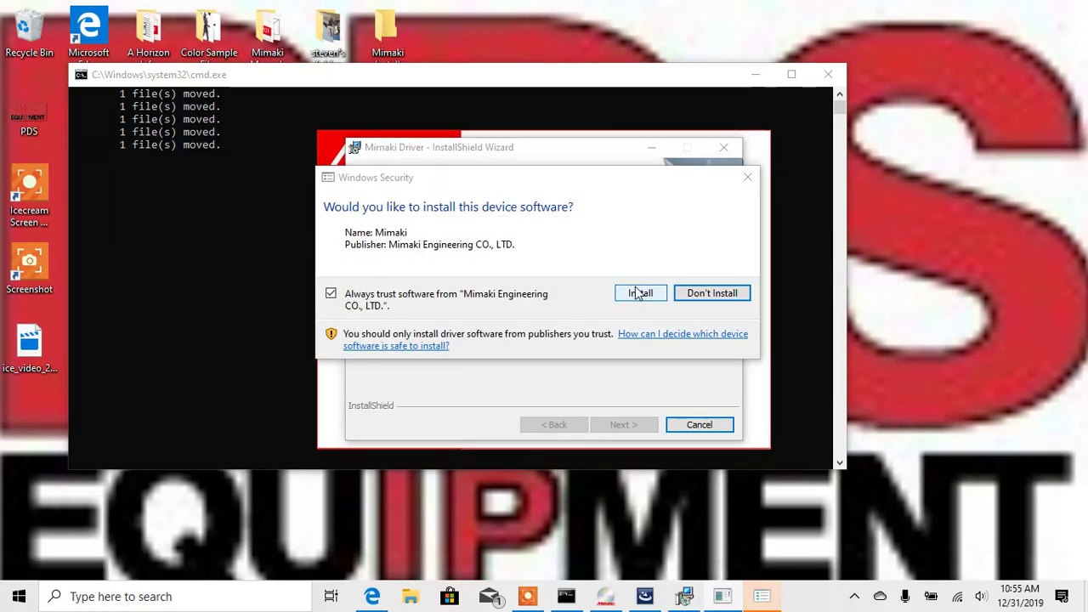
{"action": "left_click", "coordinate": [643, 297]}
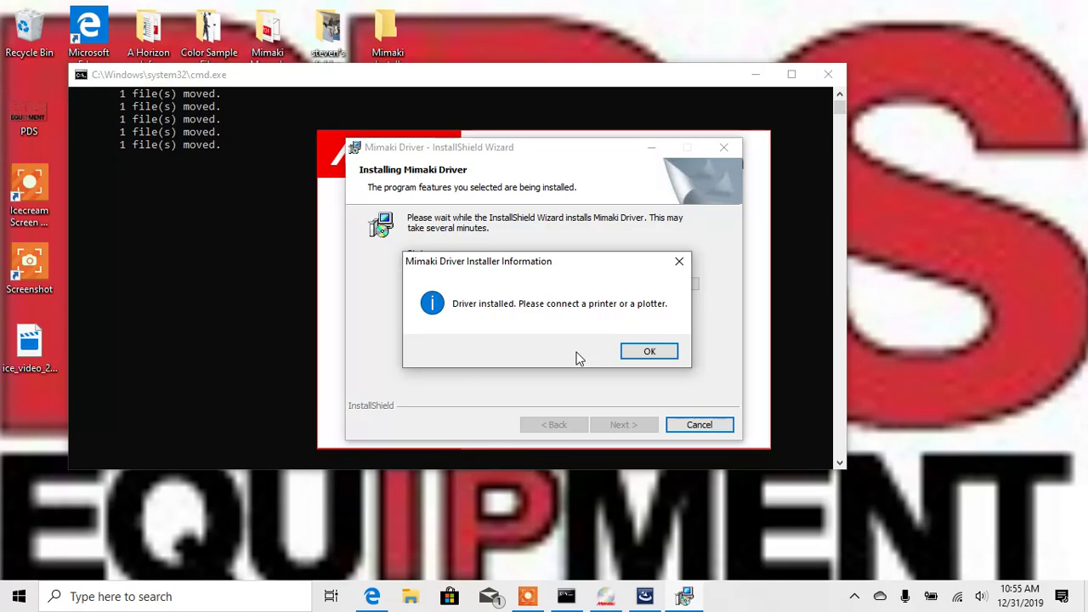
Finish the driver wizard and quit the Device Driver Installation, cancelling the repeated language selection.
{"action": "left_click", "coordinate": [664, 358]}
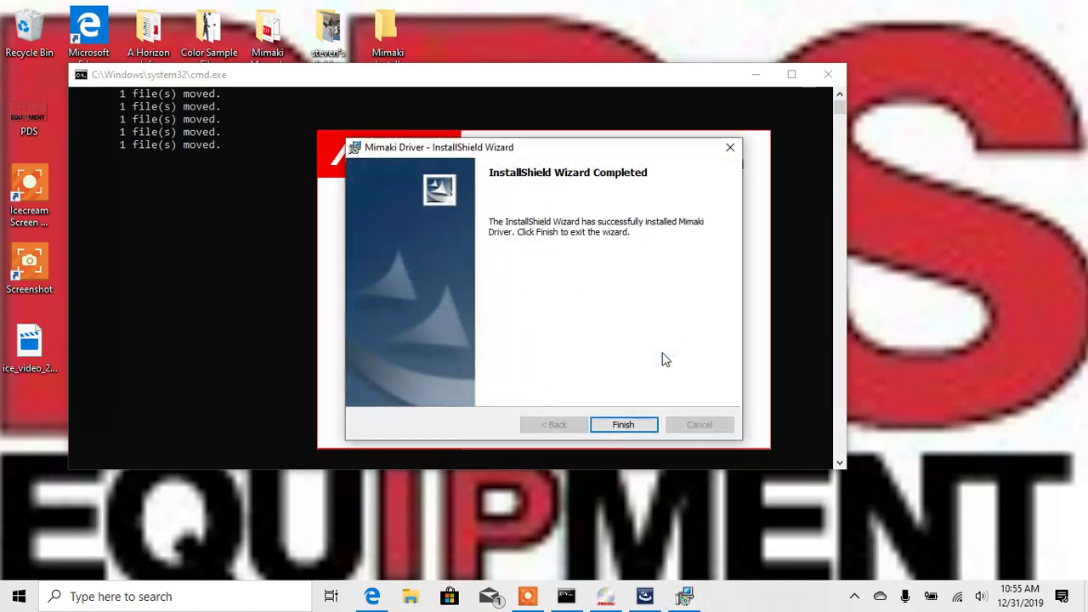
{"action": "left_click", "coordinate": [616, 425]}
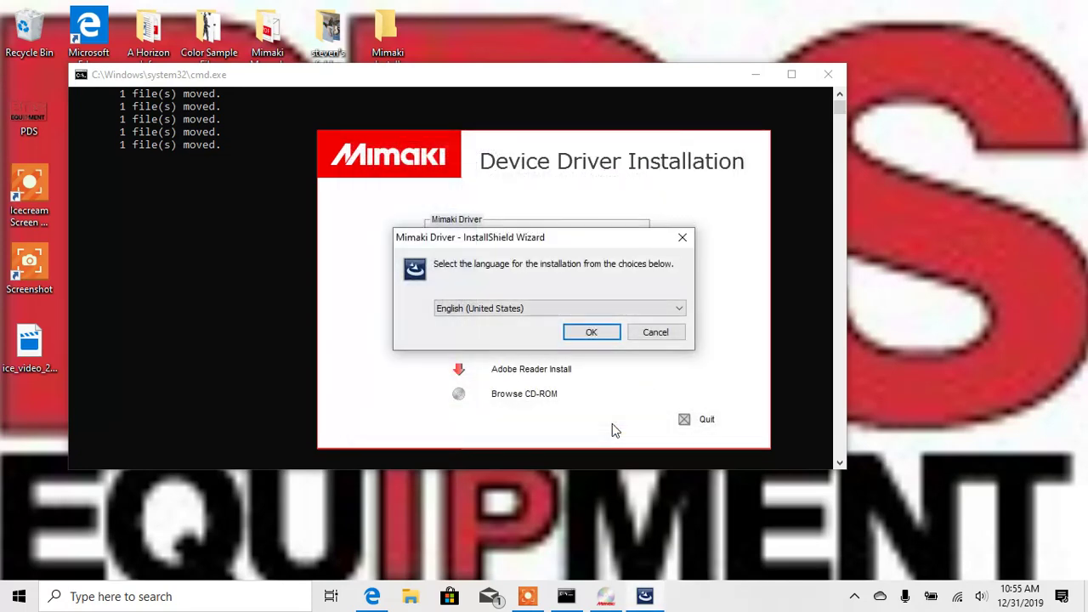
{"action": "left_click", "coordinate": [660, 337]}
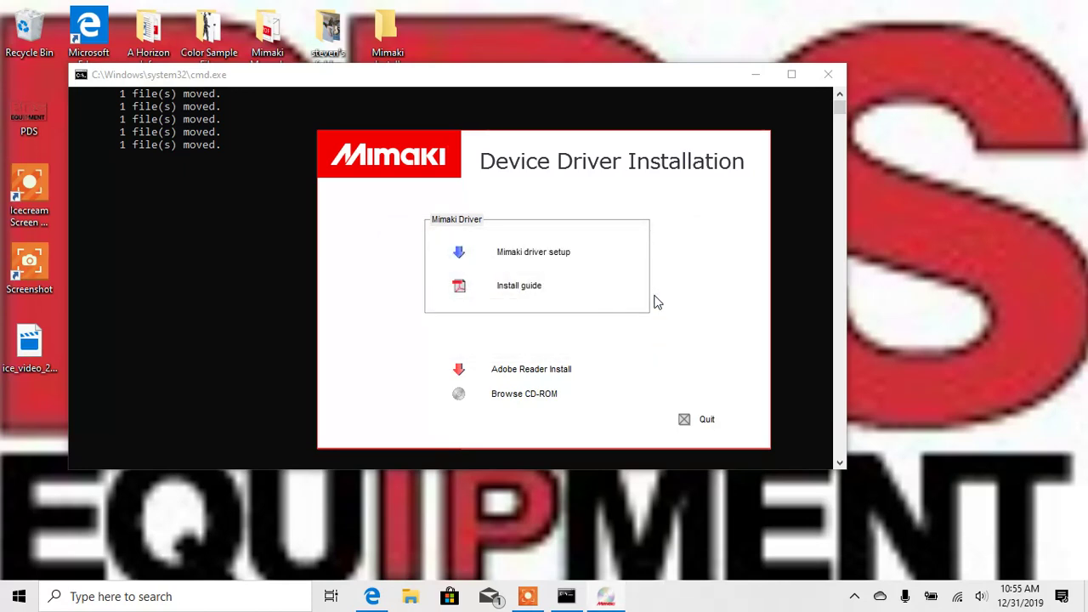
{"action": "left_click", "coordinate": [699, 419]}
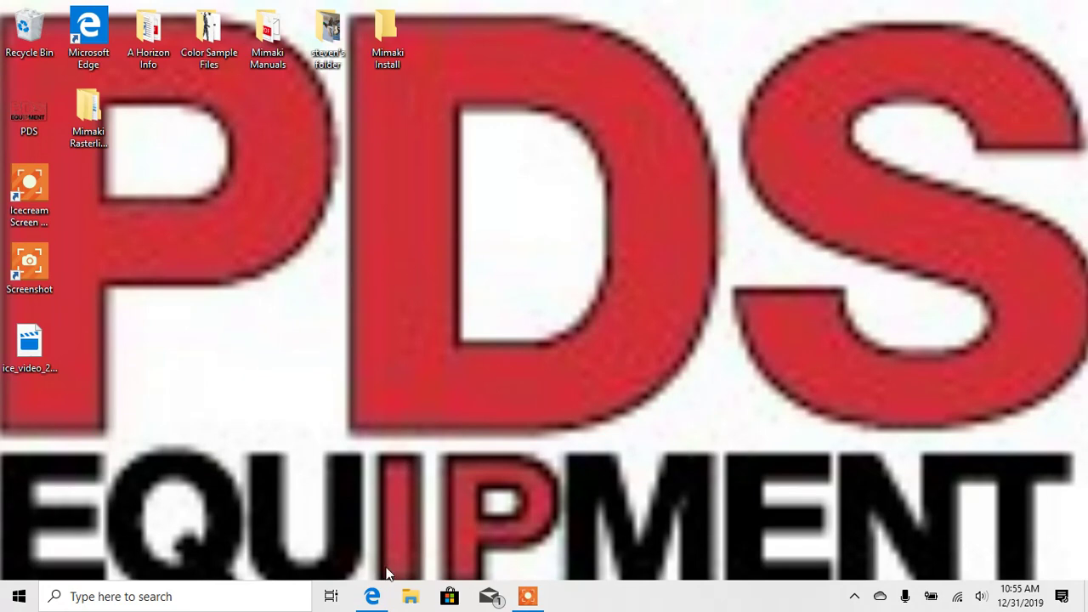
Return to the browser and open the UJF-6042MkII RasterLink profile list for 8 colors, CMYK and LH-100 ink.
{"action": "left_click", "coordinate": [372, 598]}
{"action": "scroll", "coordinate": [379, 328], "scroll_direction": "up", "scroll_amount": 10}
{"action": "scroll", "coordinate": [379, 328], "scroll_direction": "up", "scroll_amount": 2}
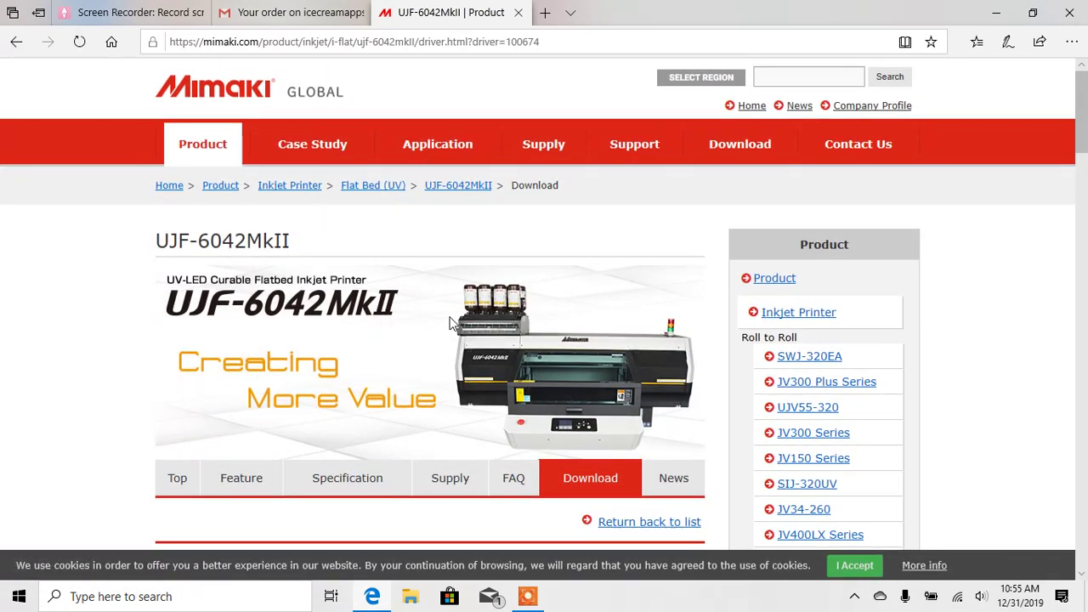
{"action": "left_click", "coordinate": [14, 42]}
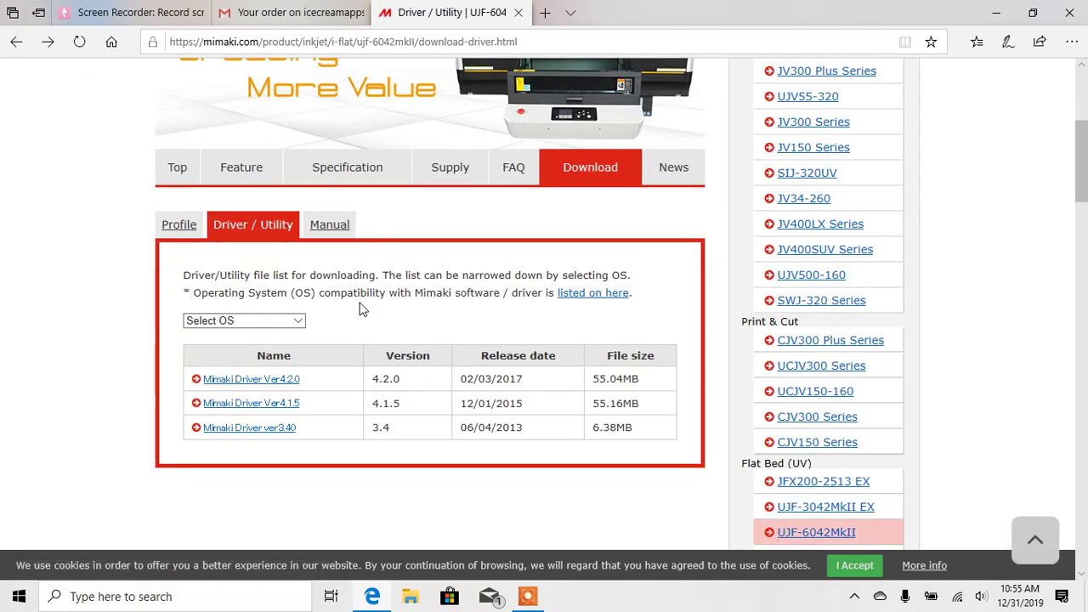
{"action": "left_click", "coordinate": [174, 223]}
{"action": "scroll", "coordinate": [396, 359], "scroll_direction": "down", "scroll_amount": 4}
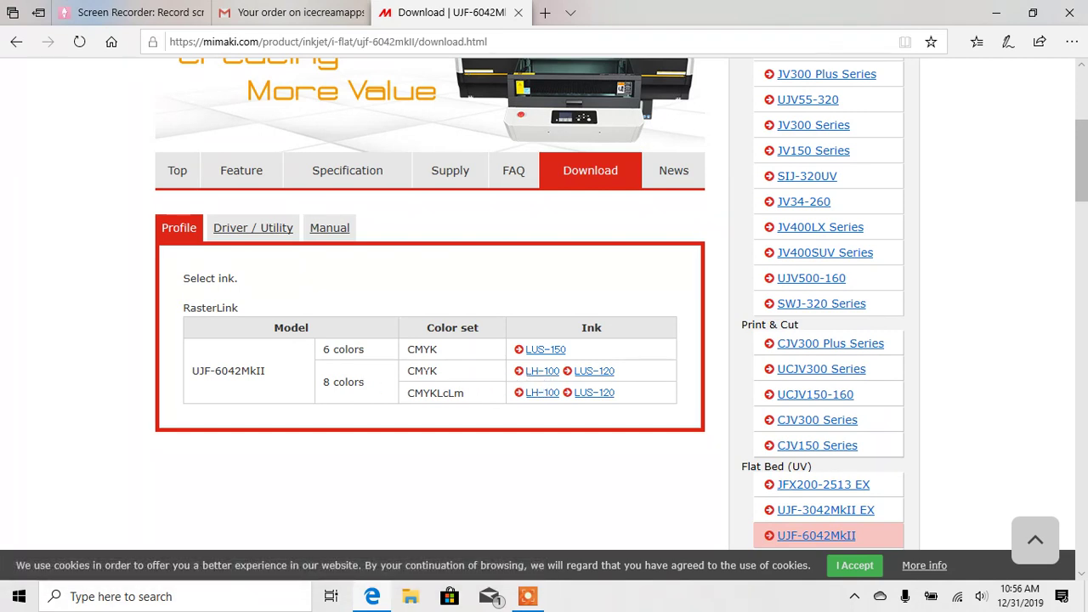
{"action": "left_click", "coordinate": [540, 372]}
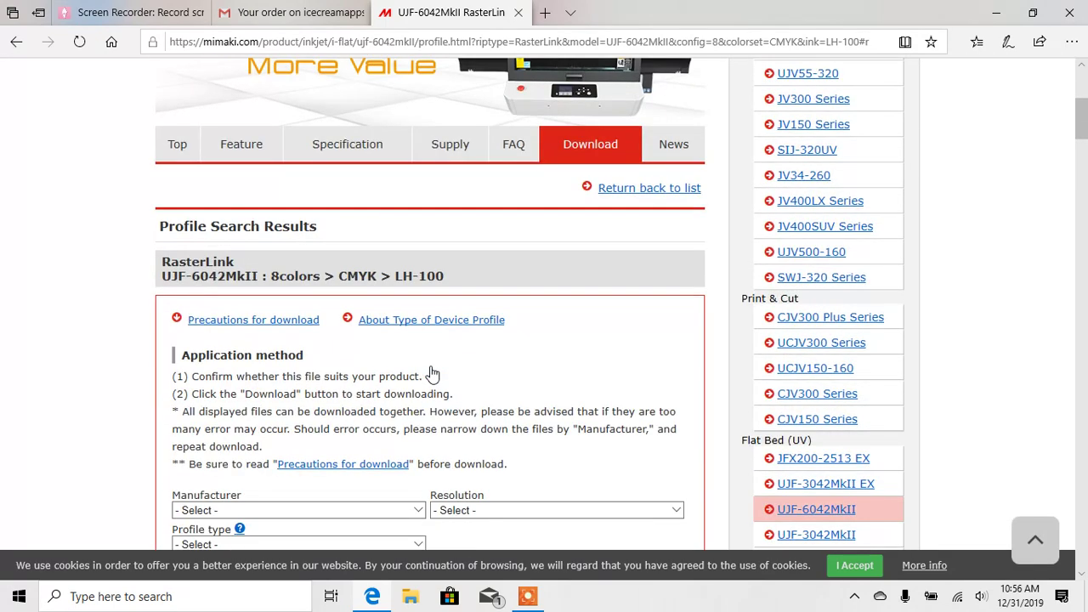
Select all the listed LH-100 profile files and request their download together.
{"action": "scroll", "coordinate": [432, 372], "scroll_direction": "down", "scroll_amount": 1}
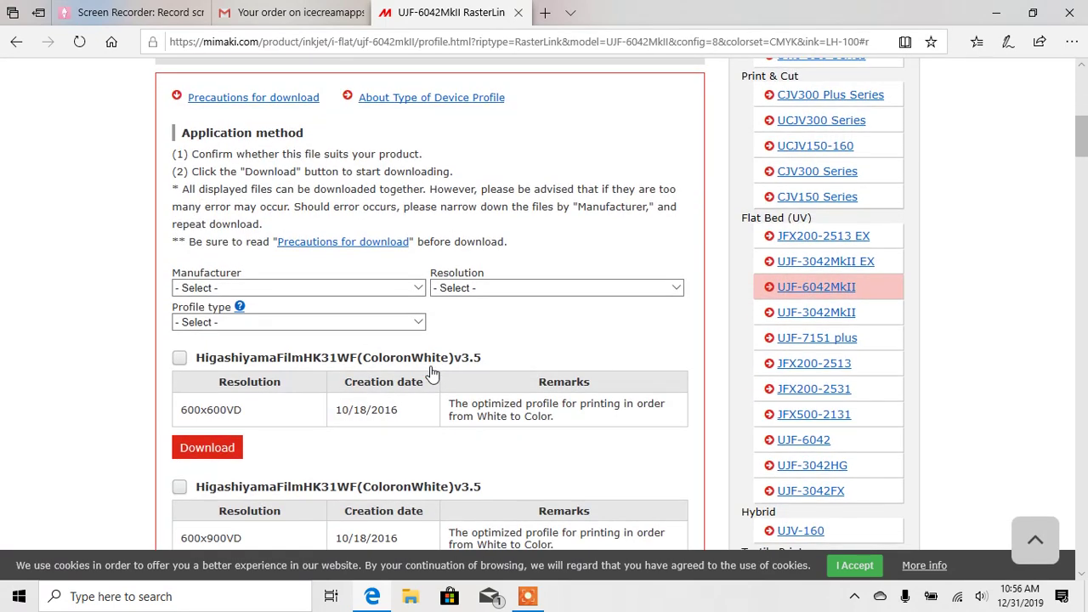
{"action": "scroll", "coordinate": [432, 371], "scroll_direction": "down", "scroll_amount": 7}
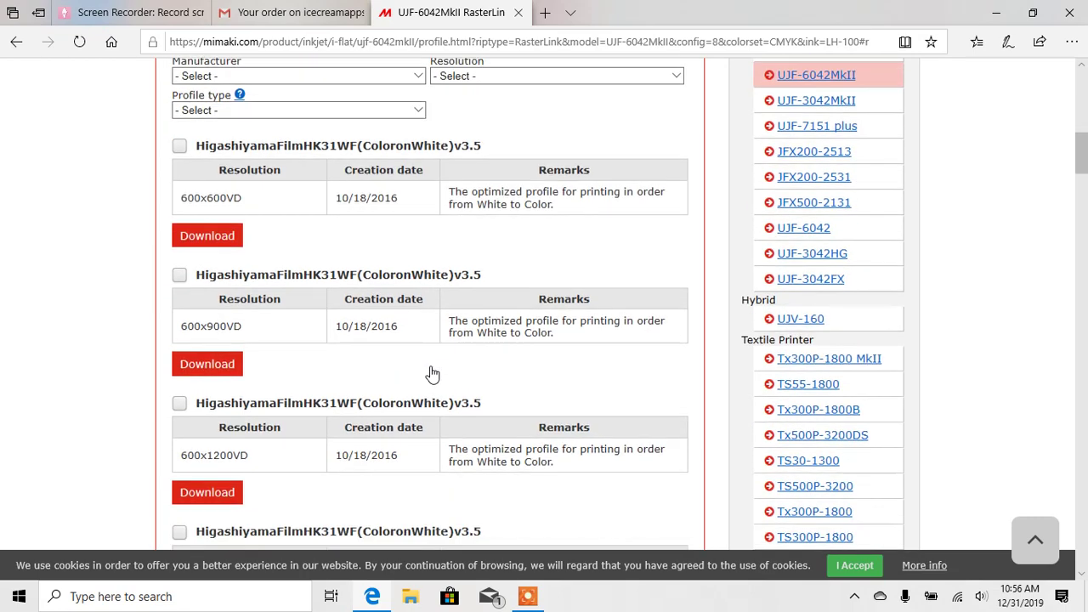
{"action": "scroll", "coordinate": [432, 372], "scroll_direction": "down", "scroll_amount": 11}
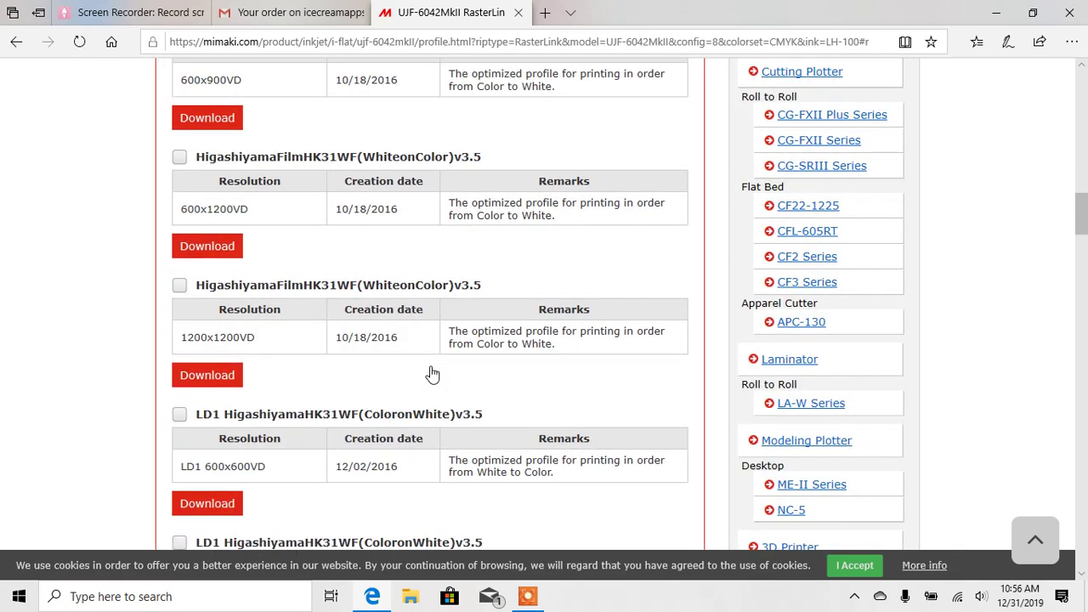
{"action": "scroll", "coordinate": [432, 372], "scroll_direction": "down", "scroll_amount": 12}
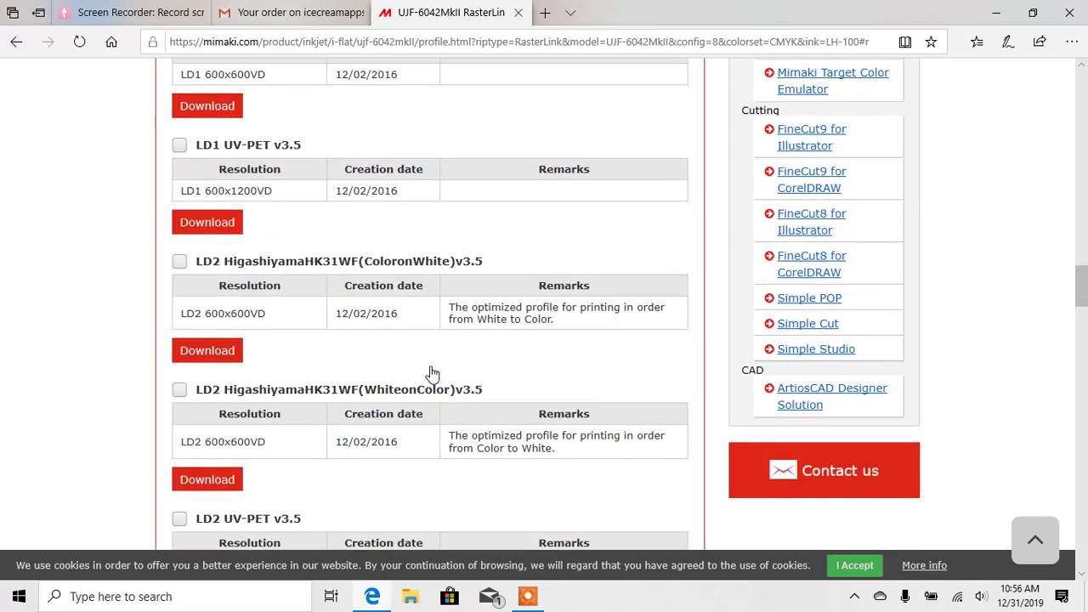
{"action": "scroll", "coordinate": [432, 371], "scroll_direction": "down", "scroll_amount": 16}
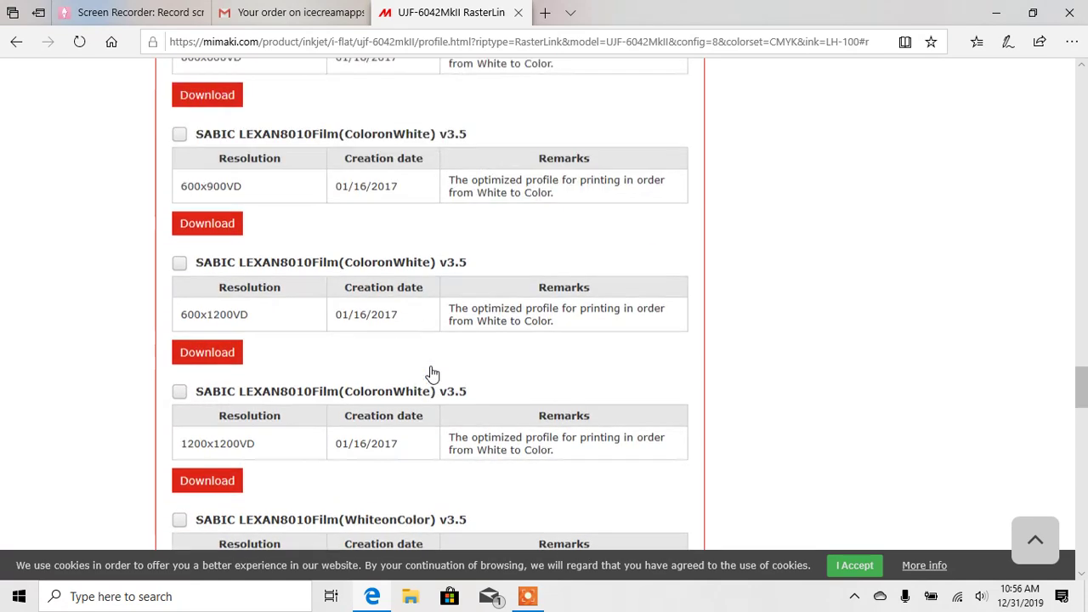
{"action": "scroll", "coordinate": [432, 371], "scroll_direction": "down", "scroll_amount": 5}
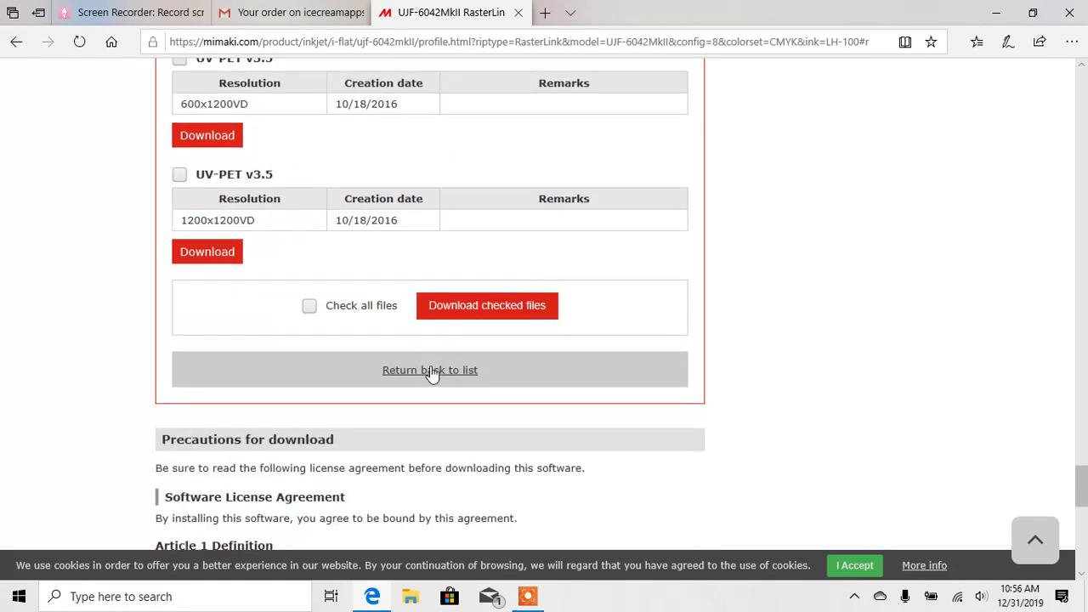
{"action": "left_click", "coordinate": [310, 307]}
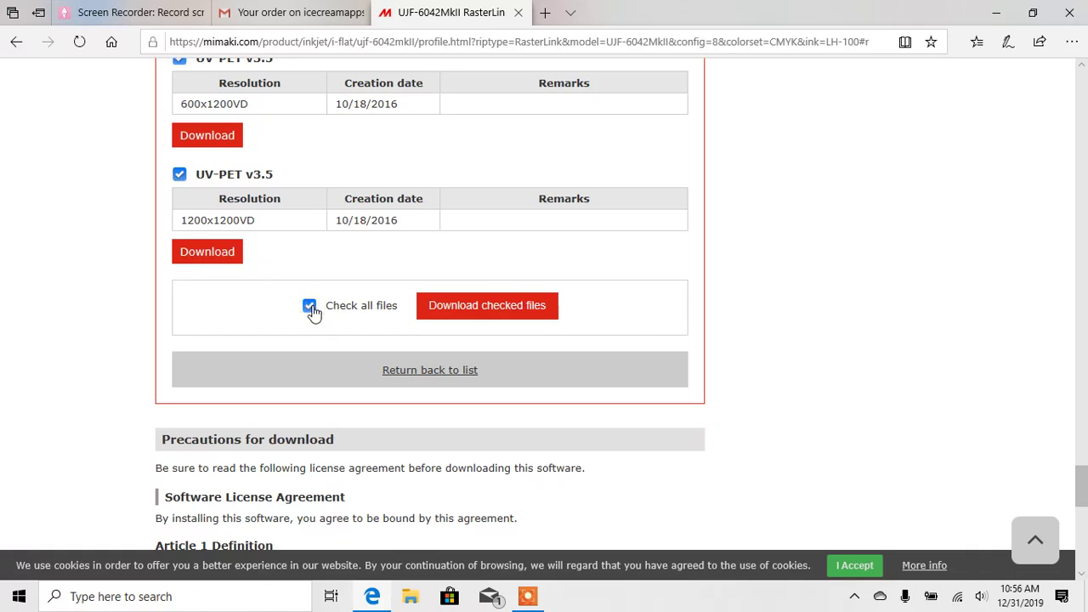
{"action": "left_click", "coordinate": [491, 312]}
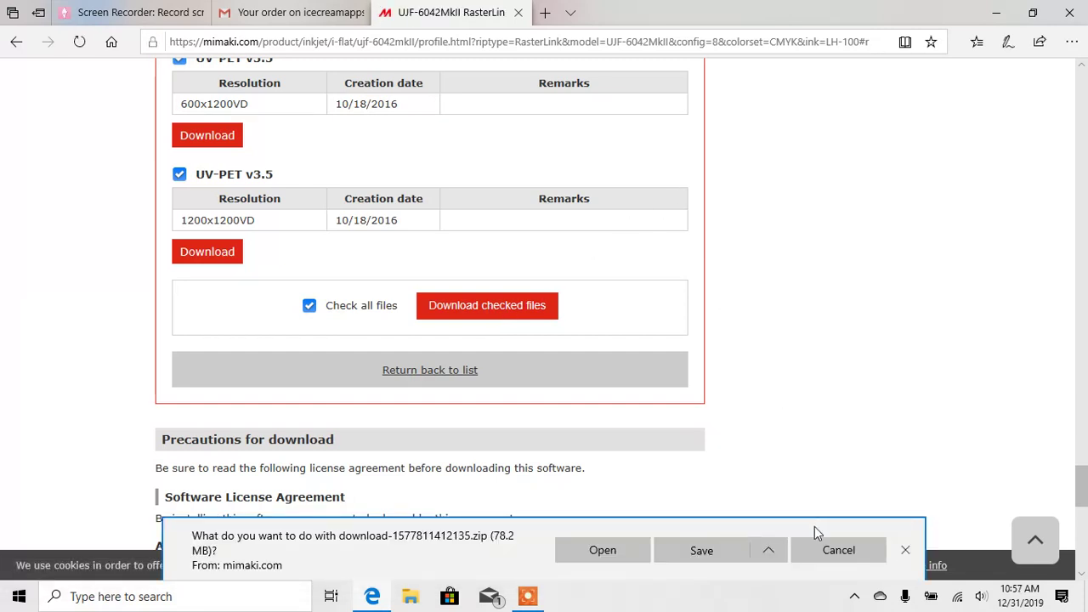
Save the profile zip archive and show it in its download folder, minimizing the browser.
{"action": "left_click", "coordinate": [688, 551]}
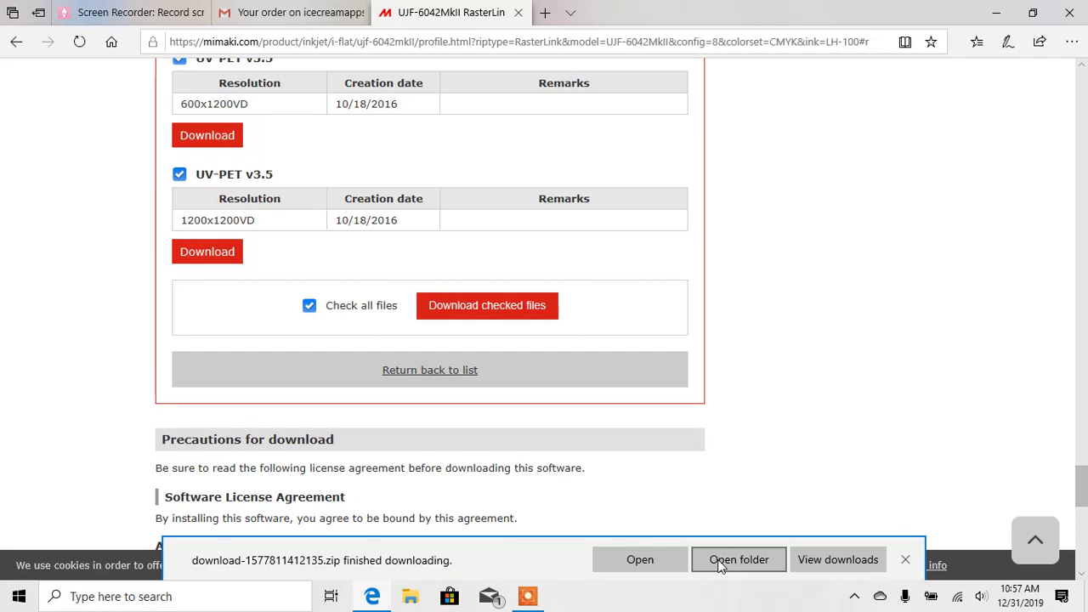
{"action": "left_click", "coordinate": [719, 563]}
{"action": "left_click", "coordinate": [996, 18]}
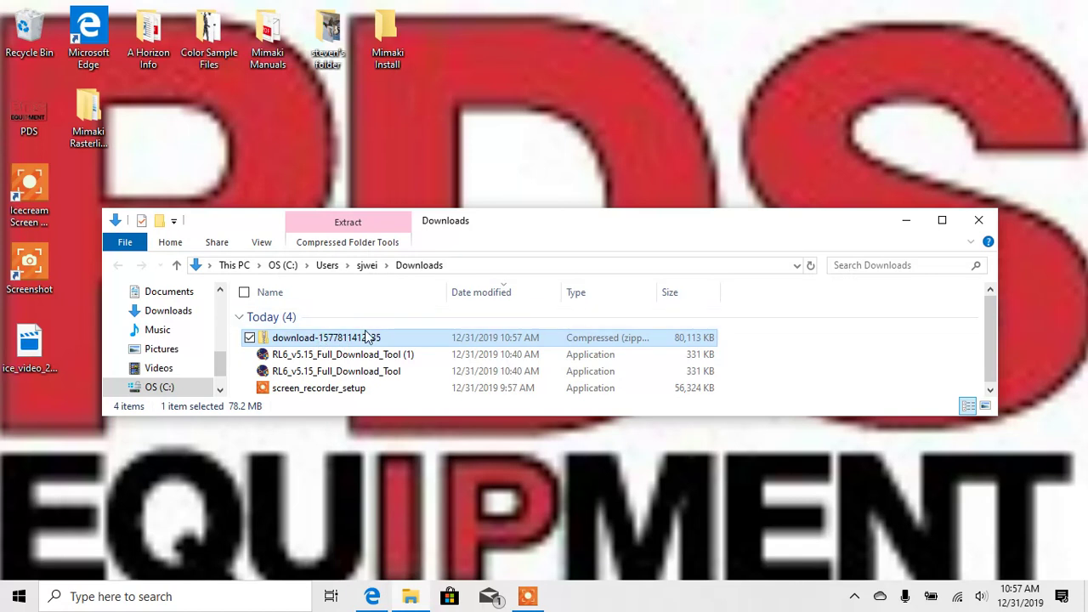
Move the downloaded profile zip archive onto the desktop, minimize the Downloads folder, and open the archive.
{"action": "left_click_drag", "start_coordinate": [367, 338], "coordinate": [220, 174]}
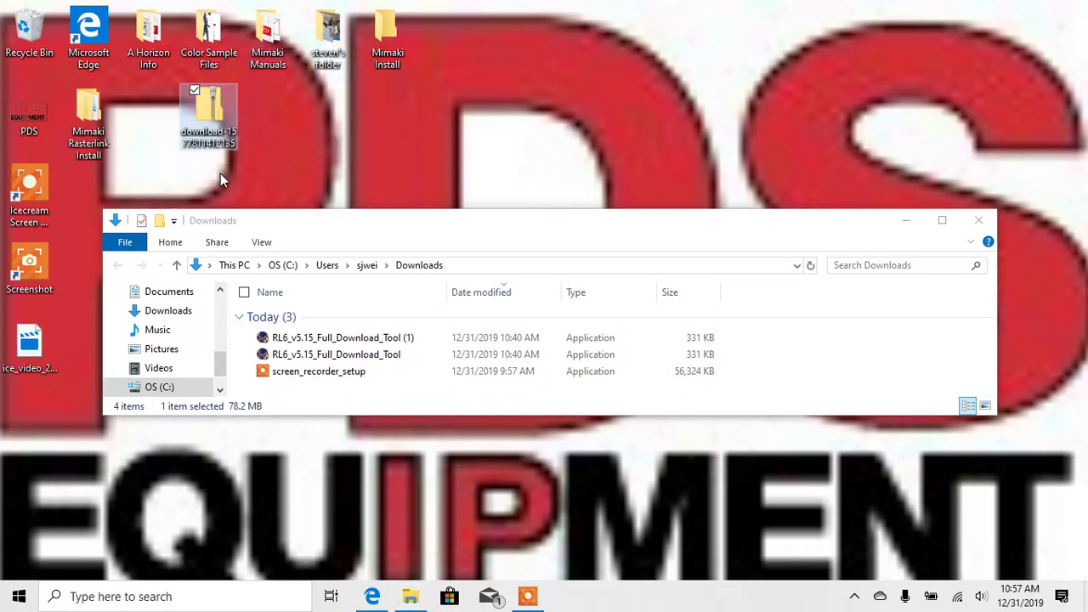
{"action": "left_click", "coordinate": [904, 221]}
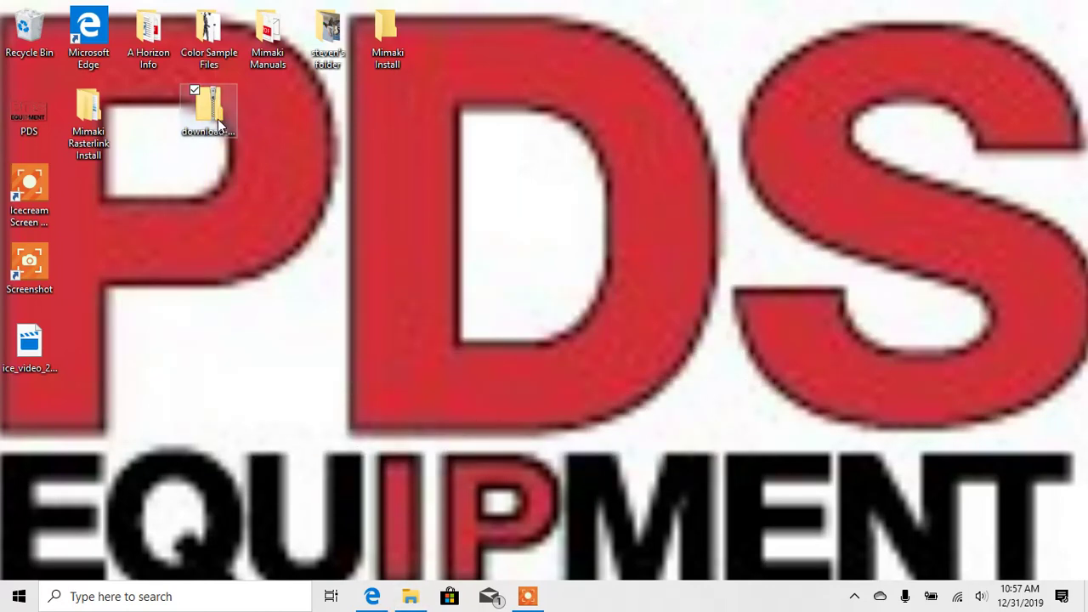
{"action": "double_click", "coordinate": [218, 119]}
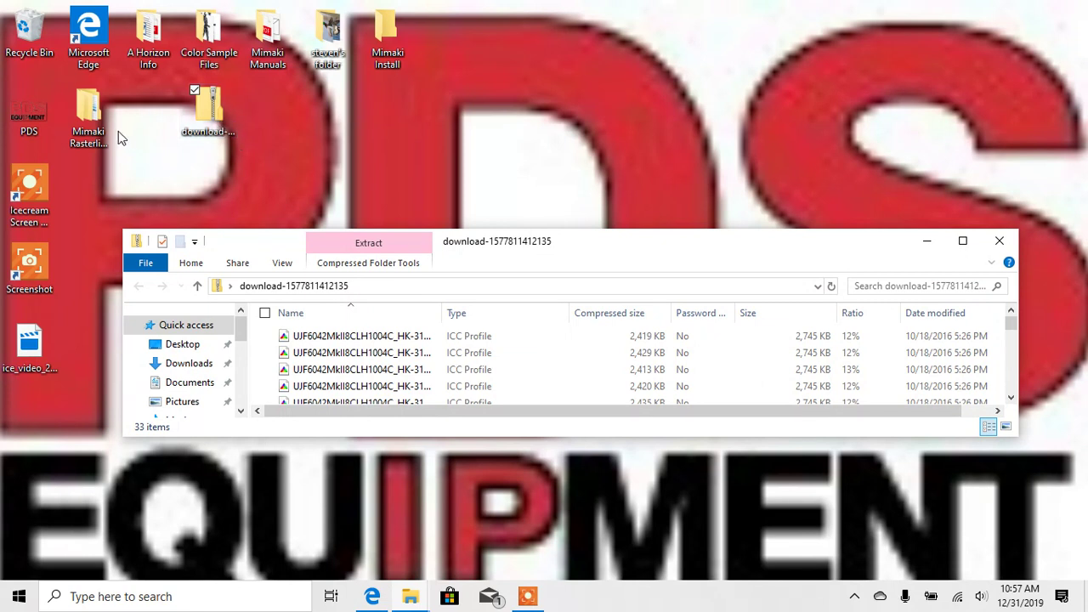
{"action": "left_click", "coordinate": [99, 129]}
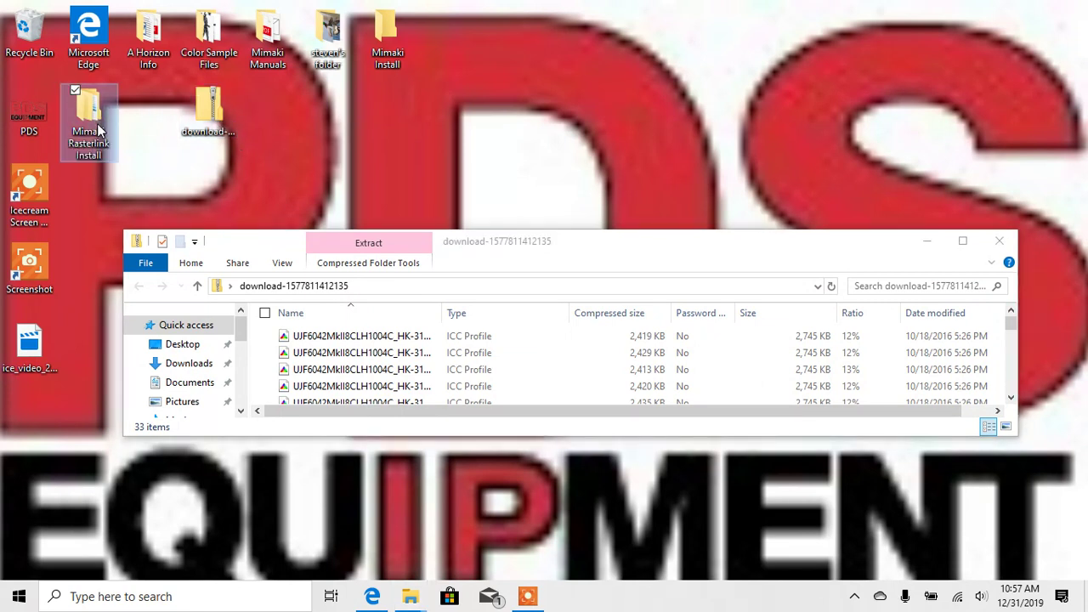
{"action": "left_click", "coordinate": [388, 340]}
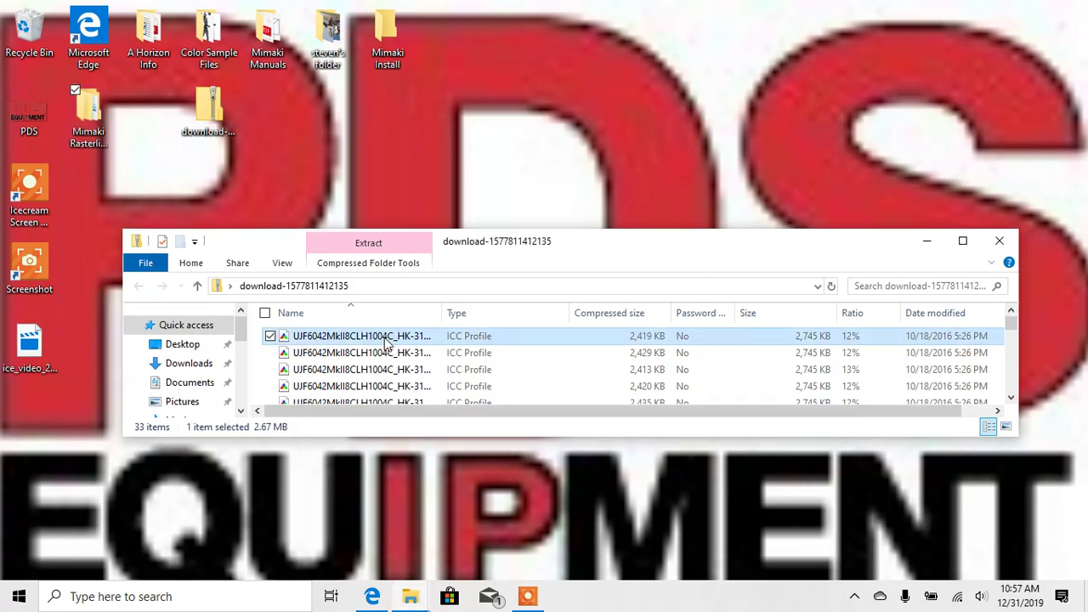
Create a new folder on the desktop named "6042MKII Profiles".
{"action": "right_click", "coordinate": [151, 177]}
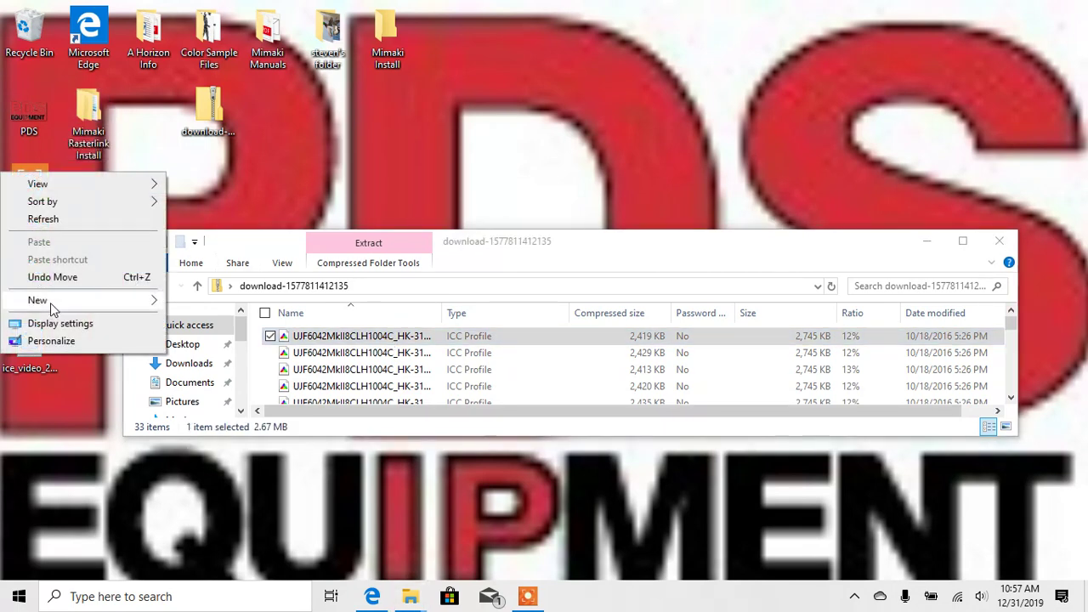
{"action": "mouse_move", "coordinate": [50, 303]}
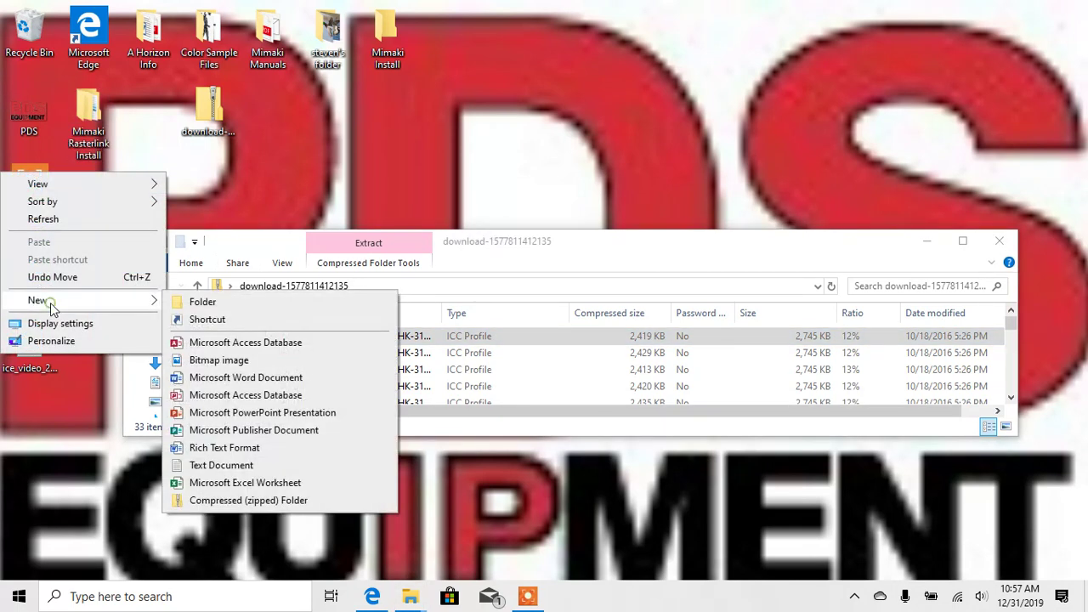
{"action": "left_click", "coordinate": [247, 308]}
{"action": "key", "text": "BackSpace"}
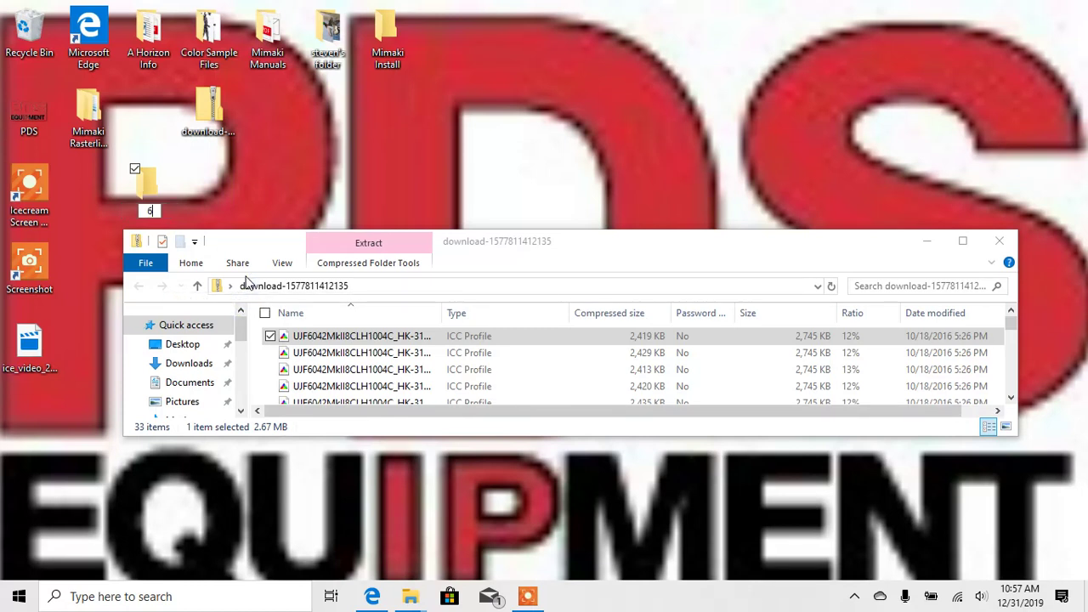
{"action": "type", "text": "6042MKII Profiles"}
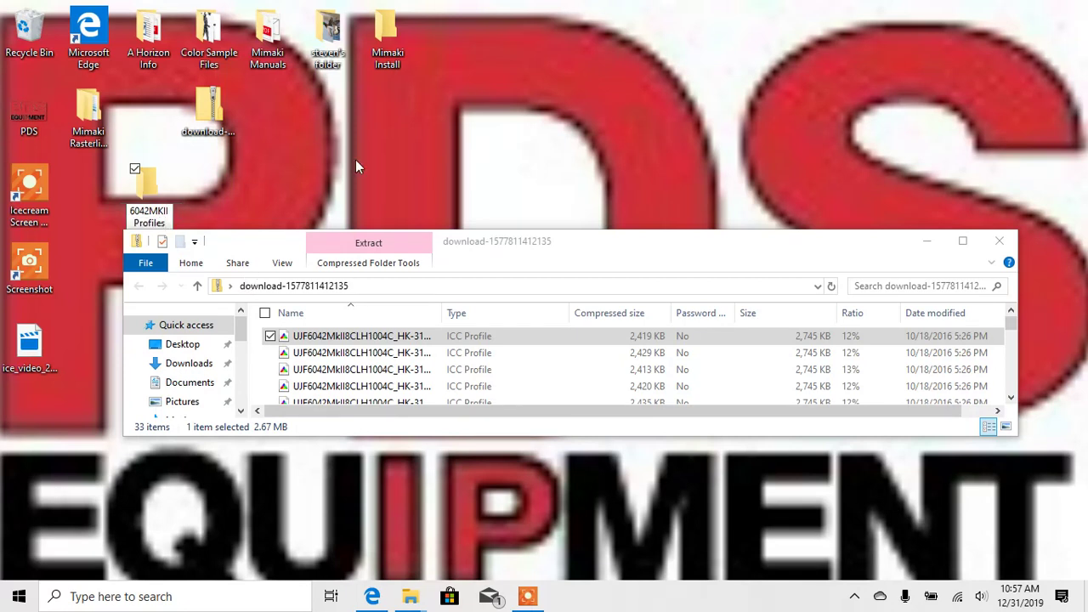
{"action": "key", "text": "Return"}
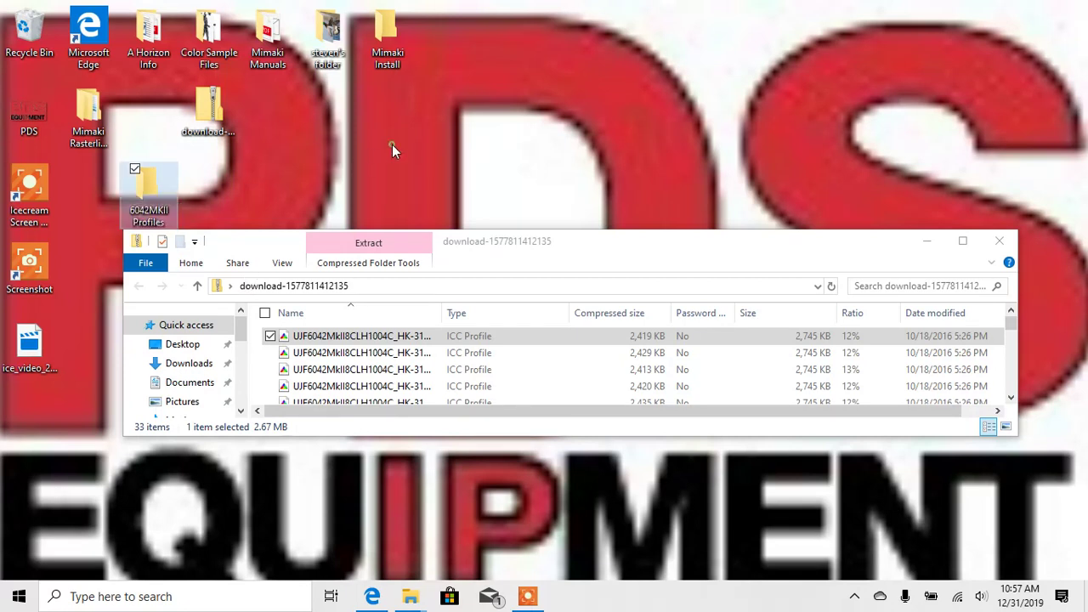
Copy all the ICC profiles from the zip archive into the 6042MKII Profiles folder and minimize the archive window.
{"action": "left_click", "coordinate": [358, 339]}
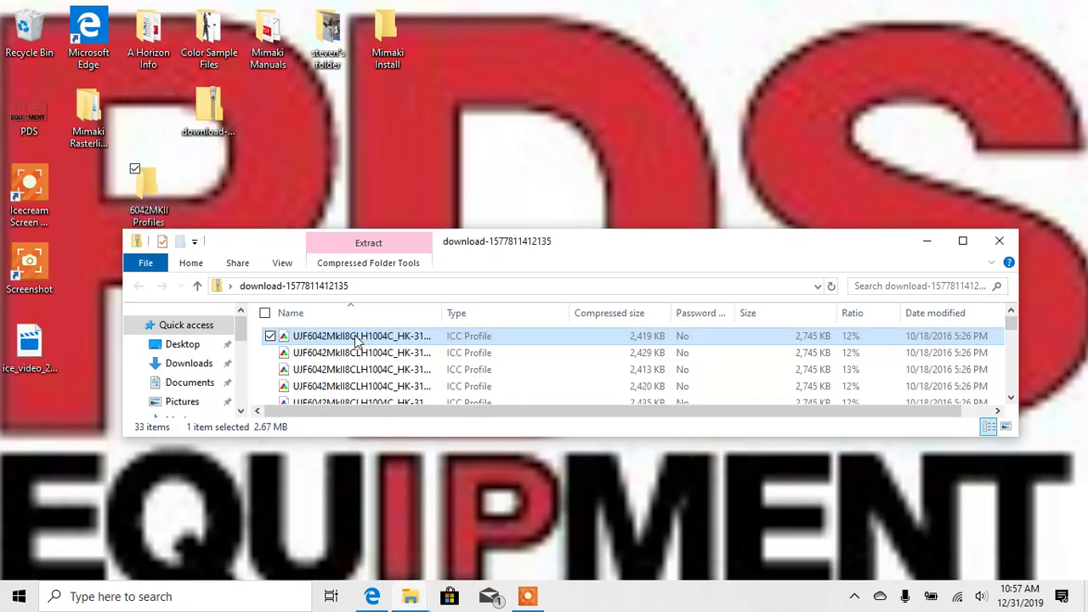
{"action": "left_click", "coordinate": [1012, 396]}
{"action": "left_click_drag", "start_coordinate": [1015, 332], "coordinate": [1017, 390]}
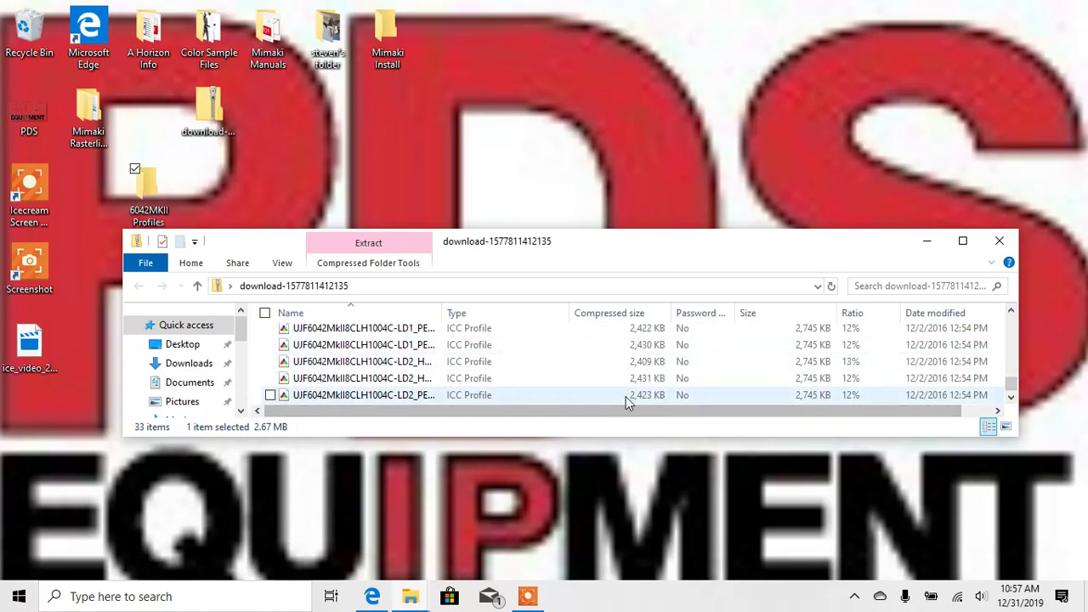
{"action": "key", "text": "ctrl+a"}
{"action": "left_click_drag", "start_coordinate": [496, 376], "coordinate": [143, 217]}
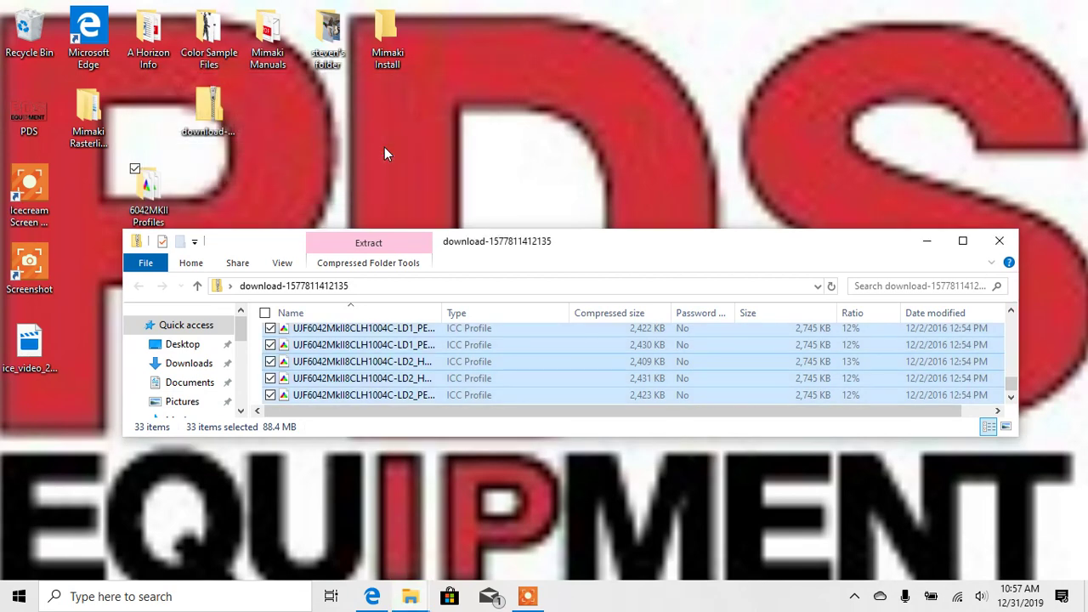
{"action": "left_click", "coordinate": [926, 241]}
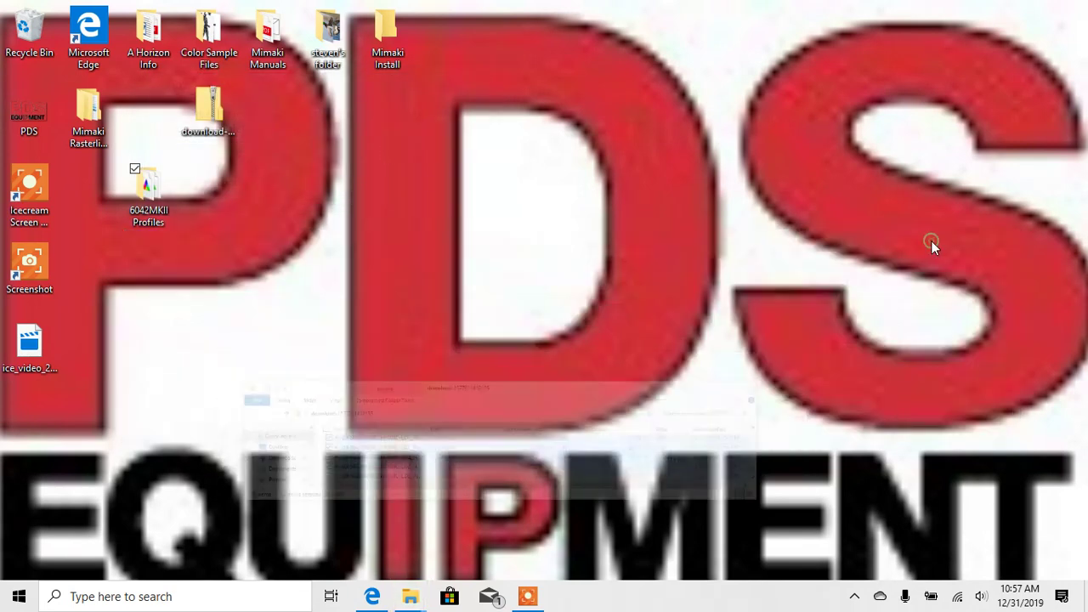
Move the 6042MKII Profiles folder into the Mimaki Rasterlink Install folder, check that folder's contents, and minimize it.
{"action": "left_click_drag", "start_coordinate": [137, 189], "coordinate": [89, 121]}
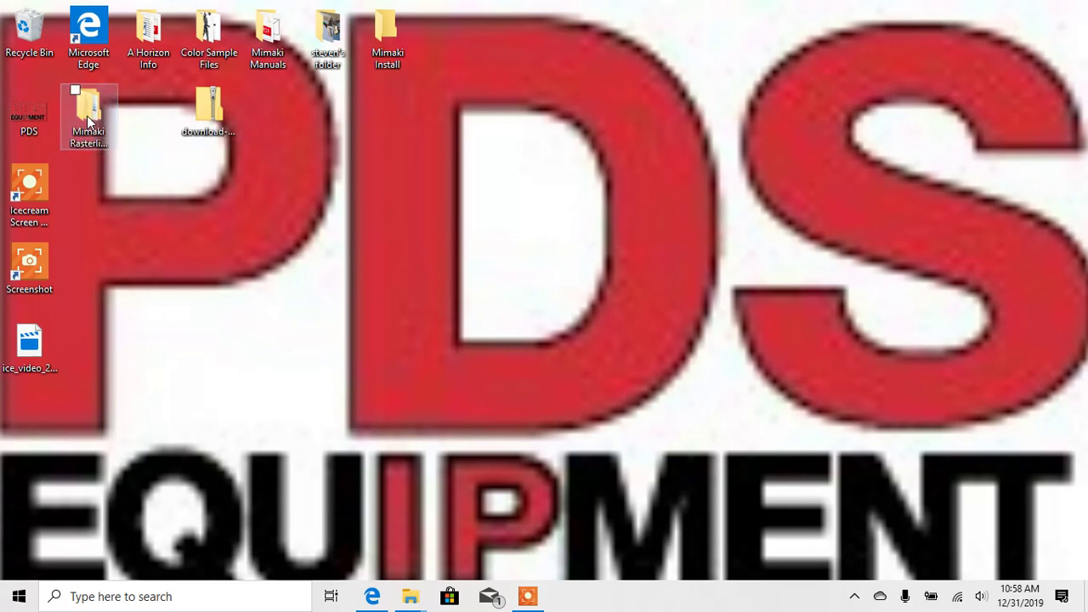
{"action": "double_click", "coordinate": [88, 120]}
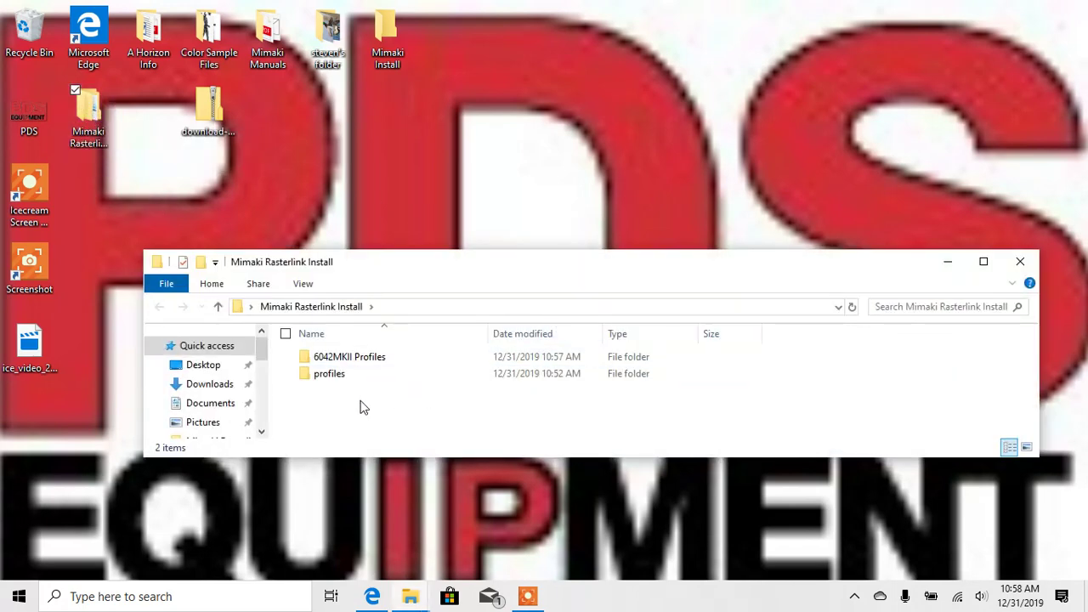
{"action": "left_click", "coordinate": [947, 261]}
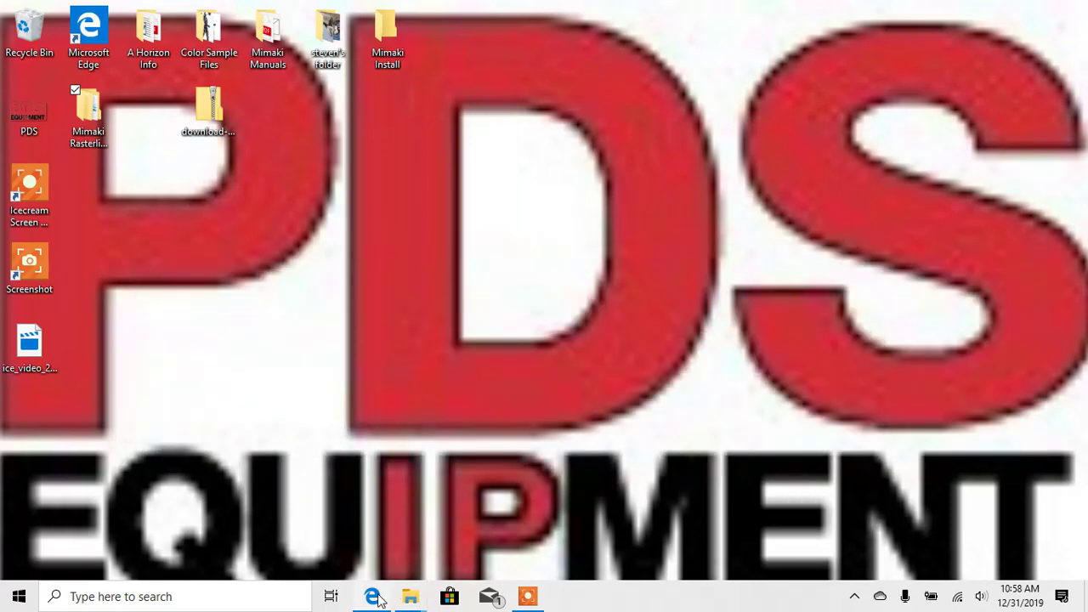
Switch back to Microsoft Edge, leave the UJF-6042MkII profile page, and go to mimakiusa.com.
{"action": "mouse_move", "coordinate": [380, 600]}
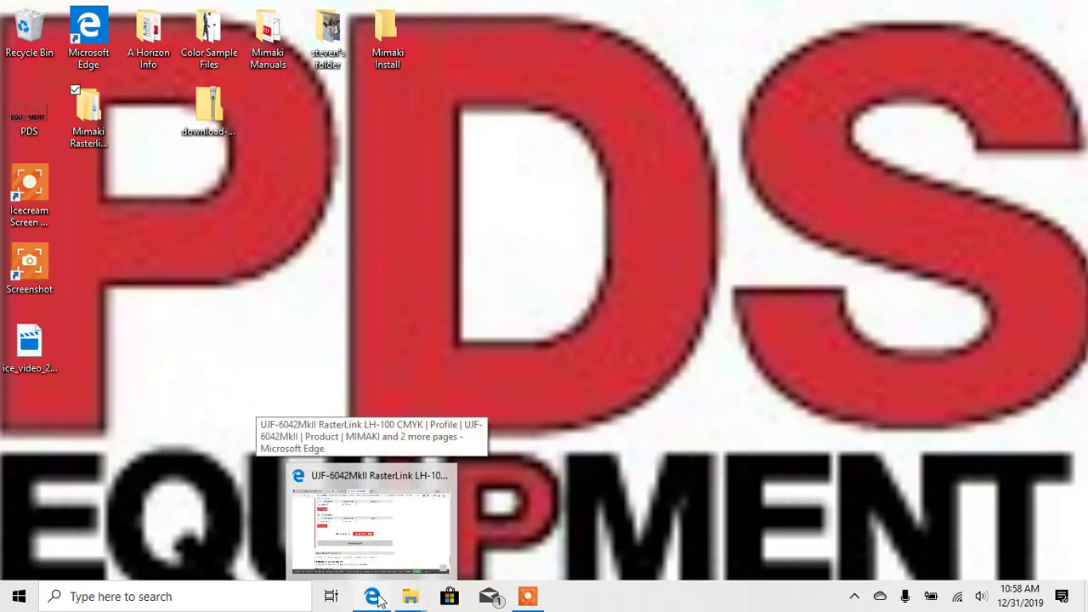
{"action": "left_click", "coordinate": [378, 599]}
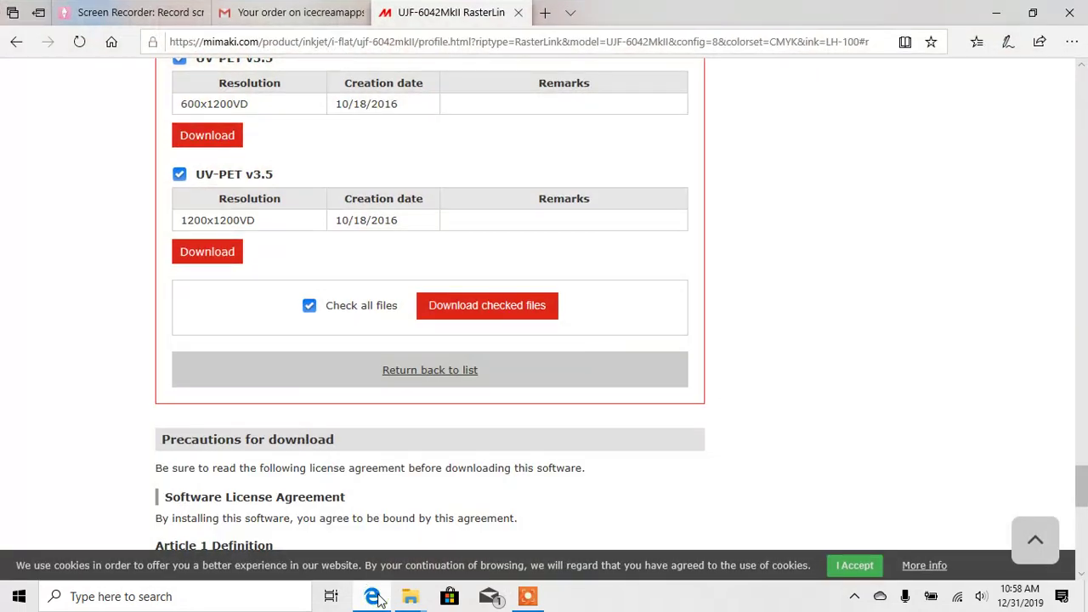
{"action": "scroll", "coordinate": [357, 161], "scroll_direction": "up", "scroll_amount": 4}
{"action": "scroll", "coordinate": [373, 164], "scroll_direction": "up", "scroll_amount": 15}
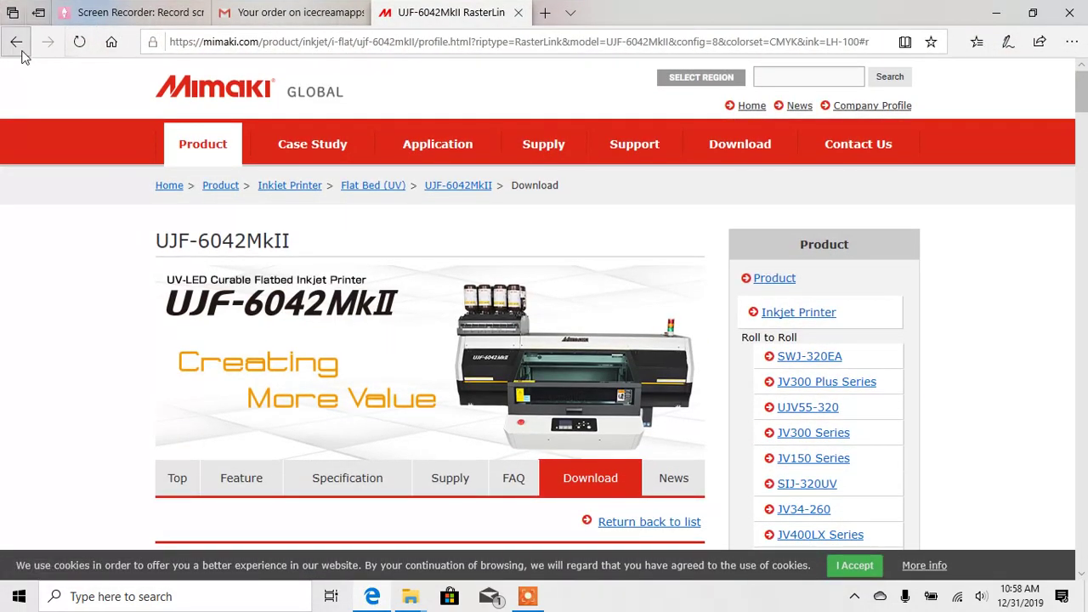
{"action": "left_click", "coordinate": [15, 43]}
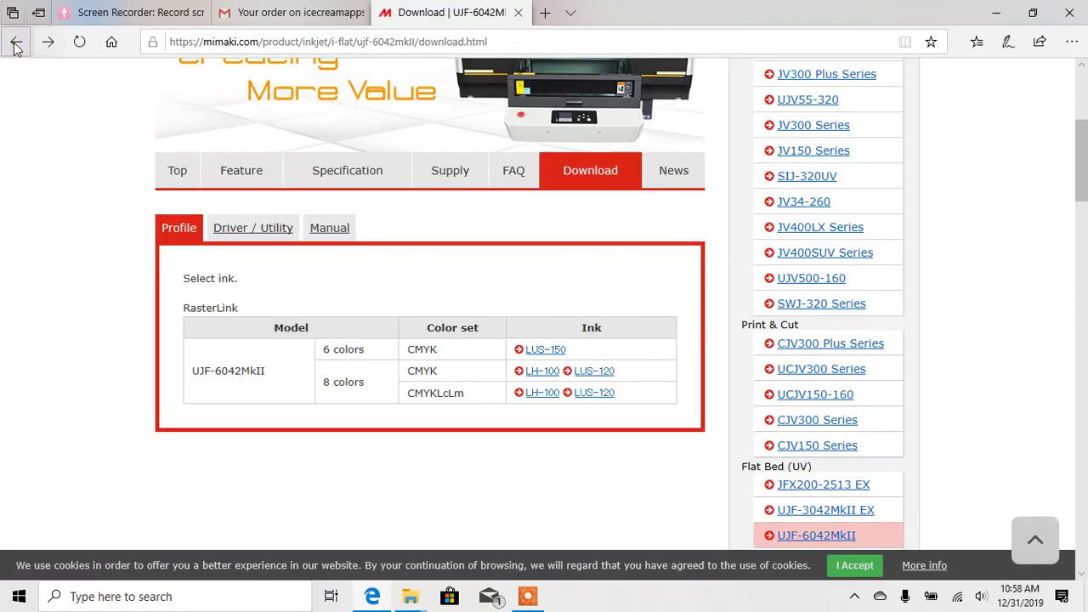
{"action": "left_click", "coordinate": [15, 44]}
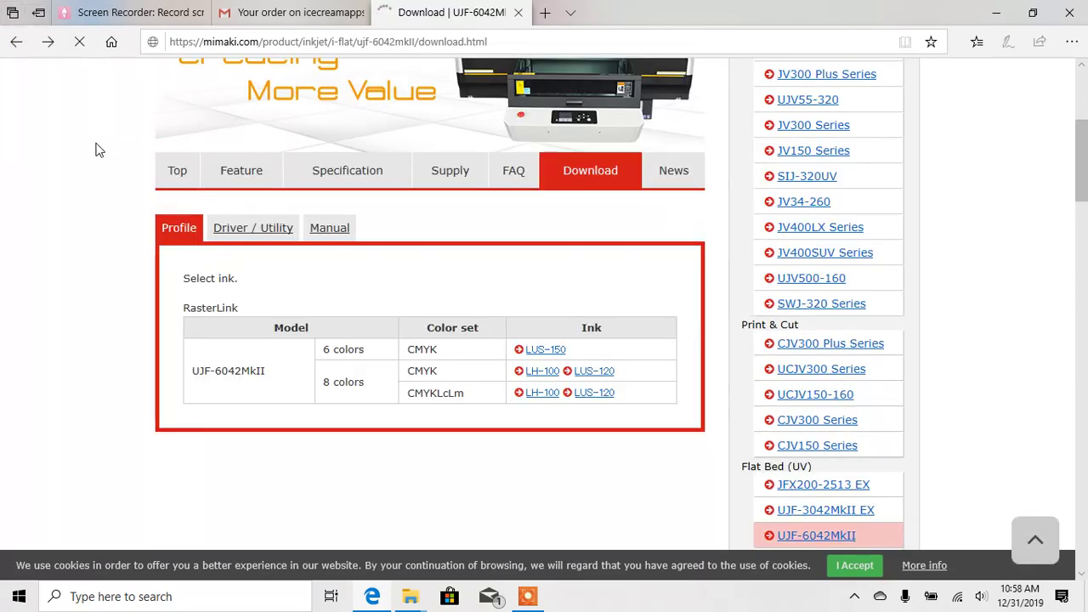
{"action": "left_click", "coordinate": [527, 47]}
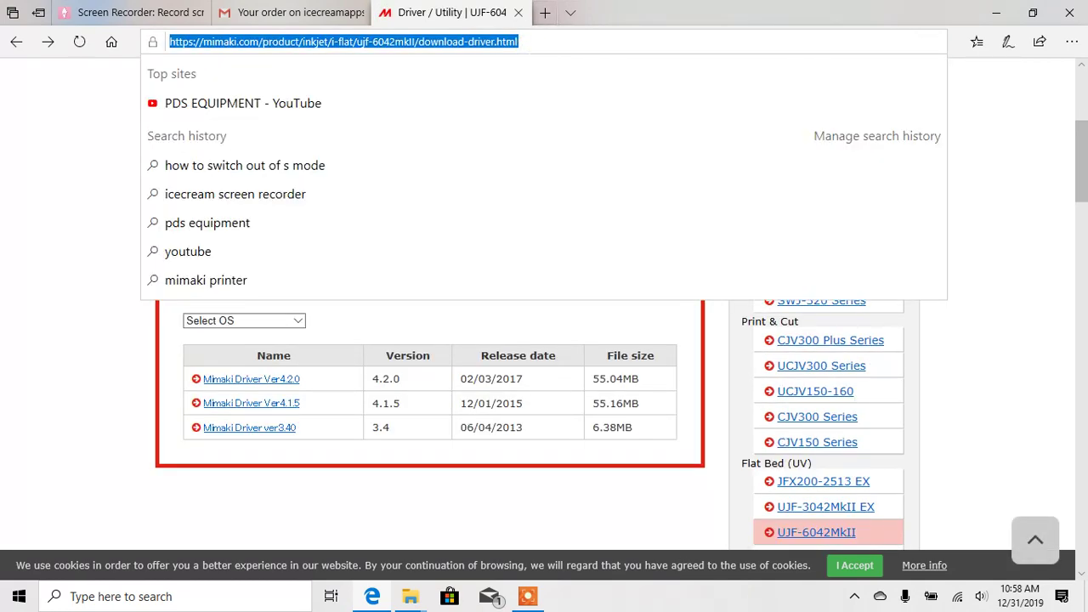
{"action": "key", "text": "BackSpace"}
{"action": "type", "text": "mimakiusa.com"}
{"action": "key", "text": "Return"}
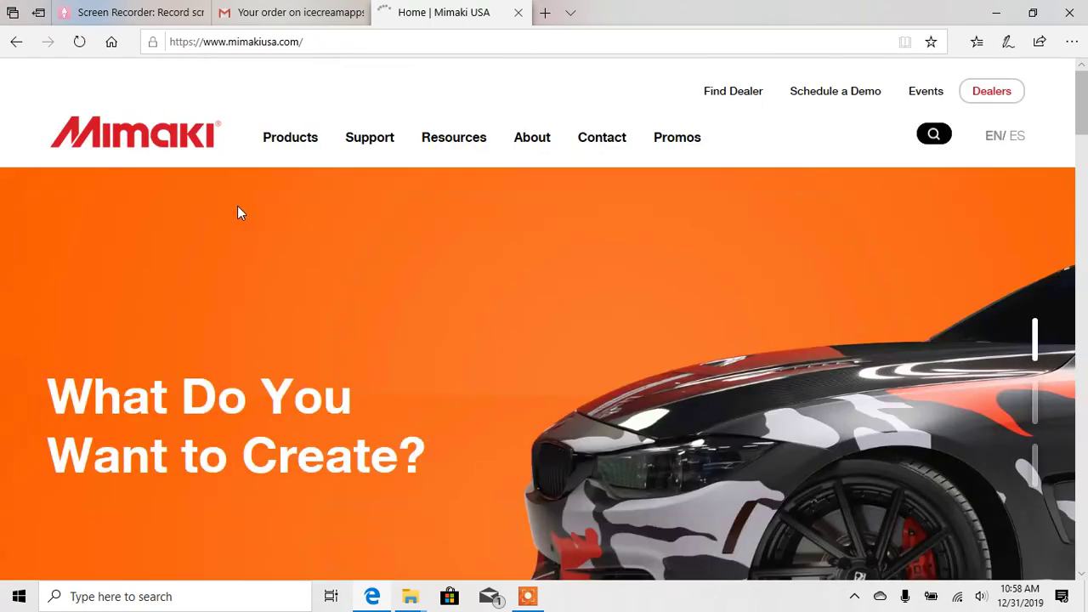
Open the support site's Drivers & Software Updates and go to the Software download category.
{"action": "mouse_move", "coordinate": [383, 146]}
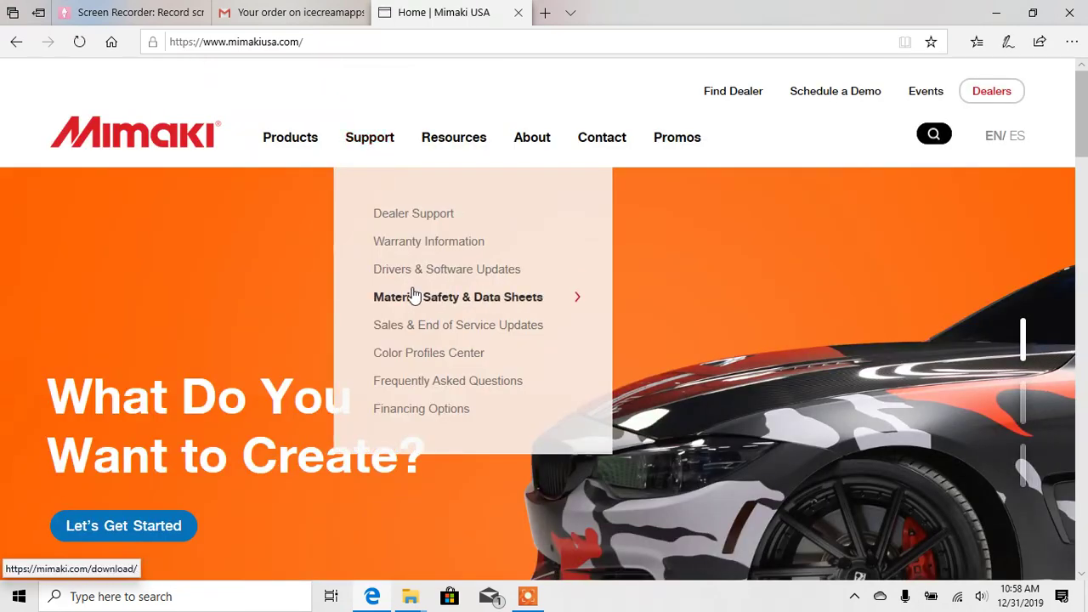
{"action": "left_click", "coordinate": [528, 272]}
{"action": "scroll", "coordinate": [352, 369], "scroll_direction": "down", "scroll_amount": 4}
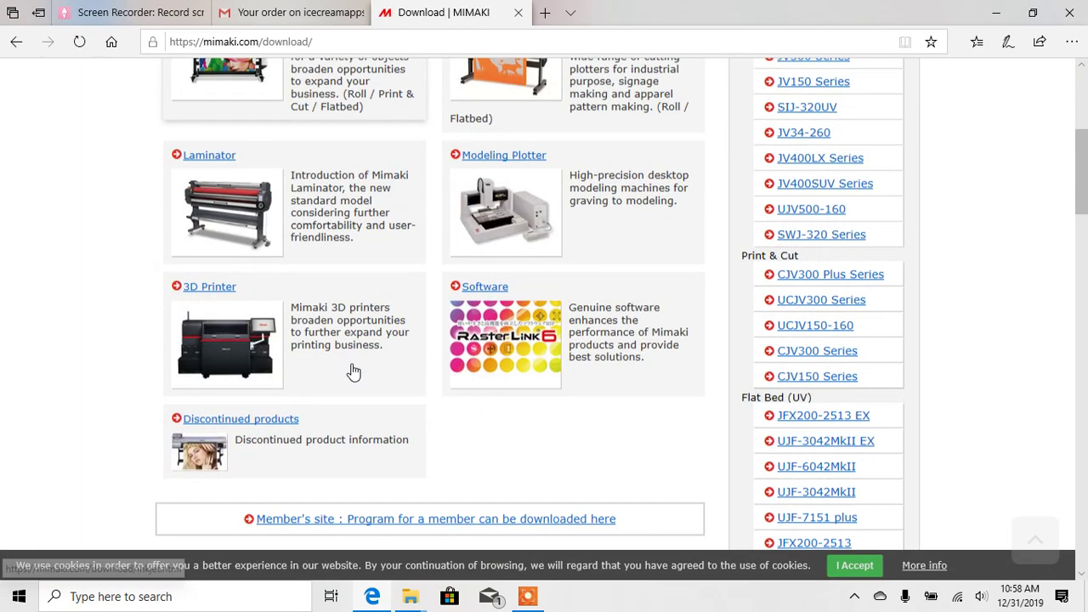
{"action": "left_click", "coordinate": [485, 286]}
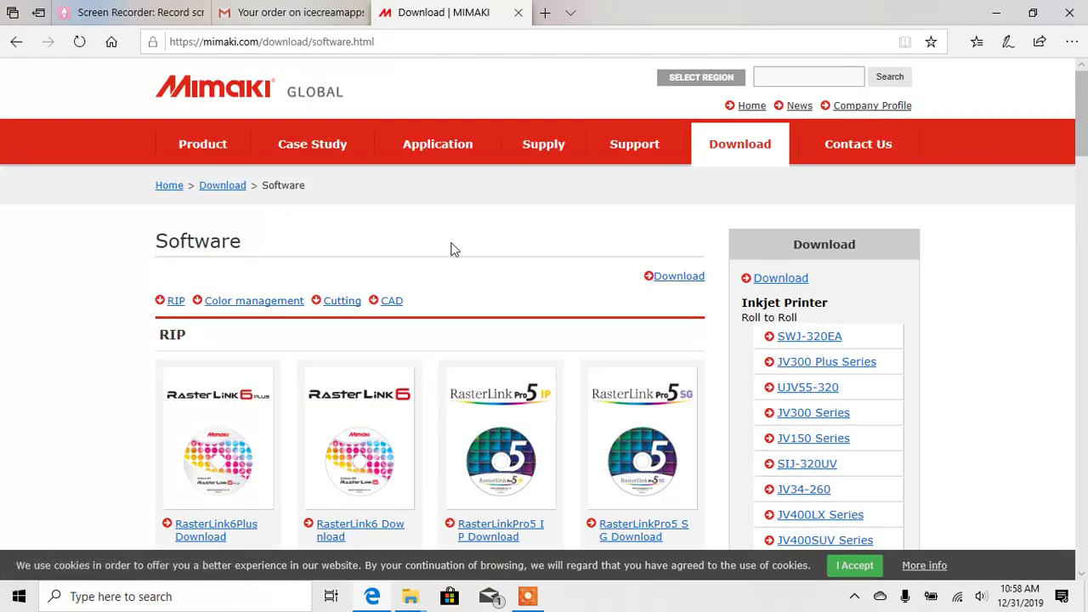
Open the RasterLink6 download list and choose the Download Tool for RasterLink6 v5.15 Update Installer.
{"action": "scroll", "coordinate": [521, 247], "scroll_direction": "down", "scroll_amount": 1}
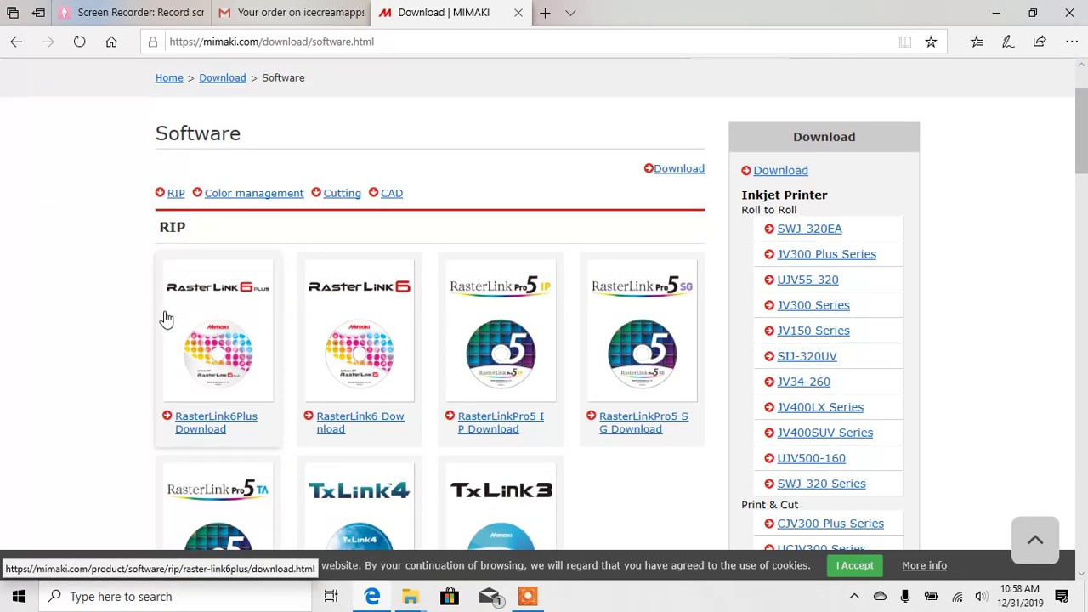
{"action": "left_click", "coordinate": [380, 426]}
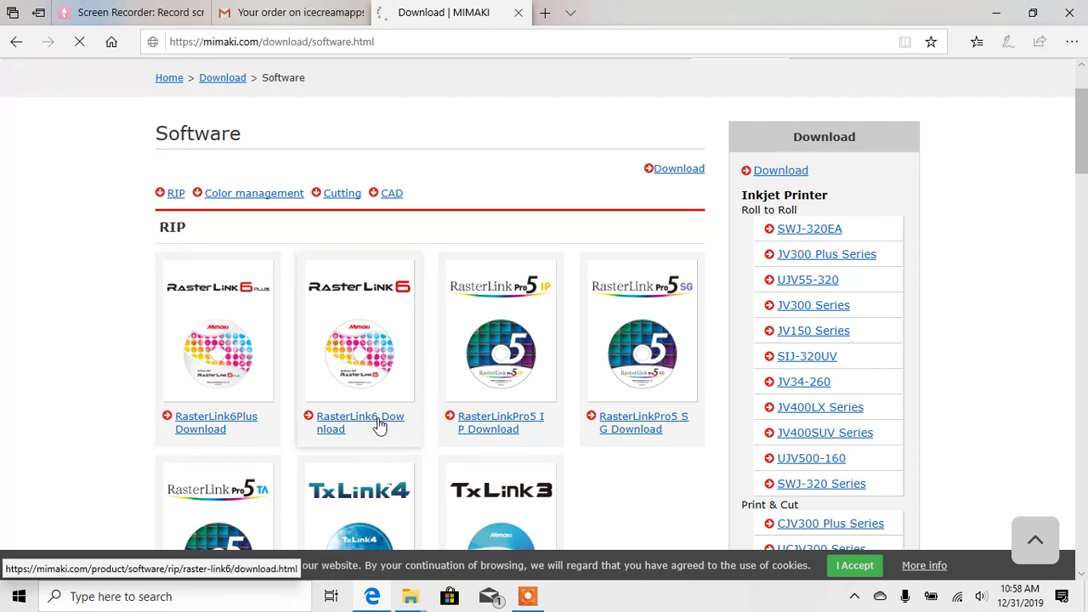
{"action": "scroll", "coordinate": [381, 425], "scroll_direction": "down", "scroll_amount": 3}
{"action": "scroll", "coordinate": [380, 425], "scroll_direction": "down", "scroll_amount": 3}
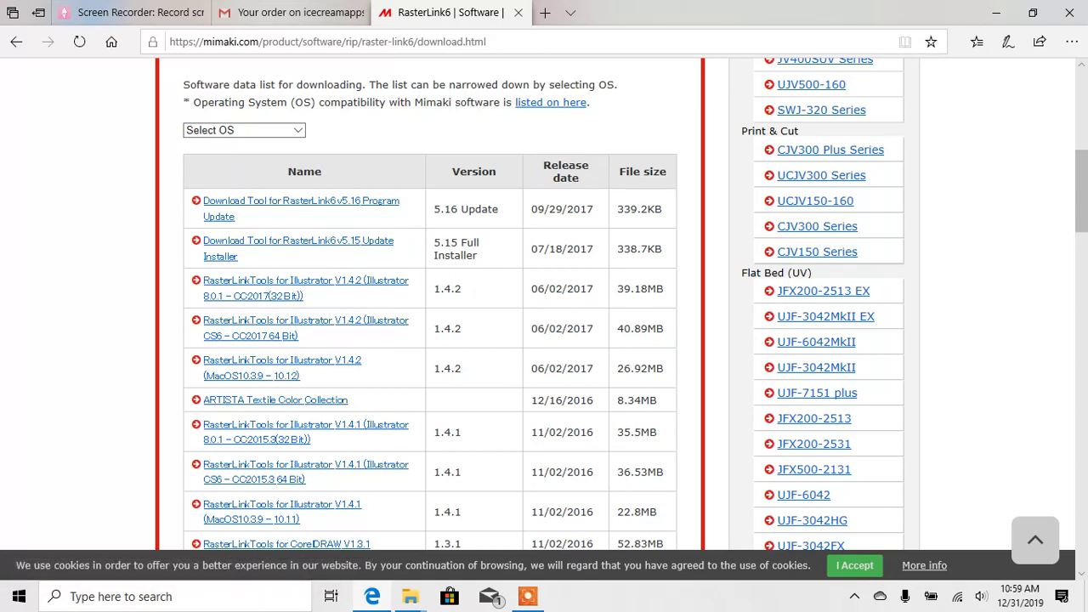
{"action": "left_click", "coordinate": [324, 248]}
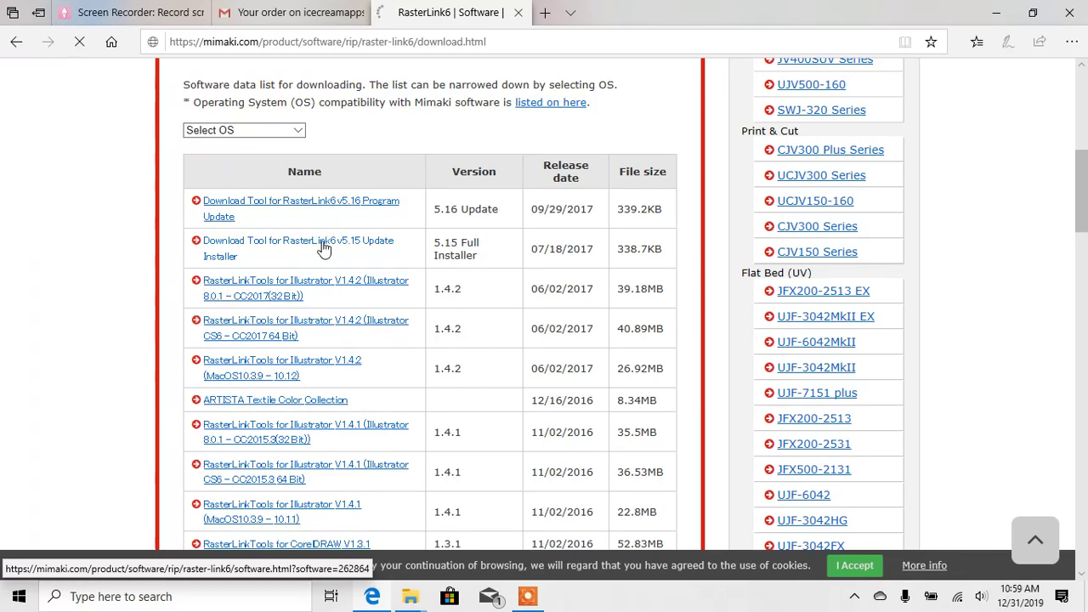
Request the download of RL6_v5.15_Full_Download_Tool.exe beneath the software license agreement.
{"action": "scroll", "coordinate": [476, 289], "scroll_direction": "down", "scroll_amount": 3}
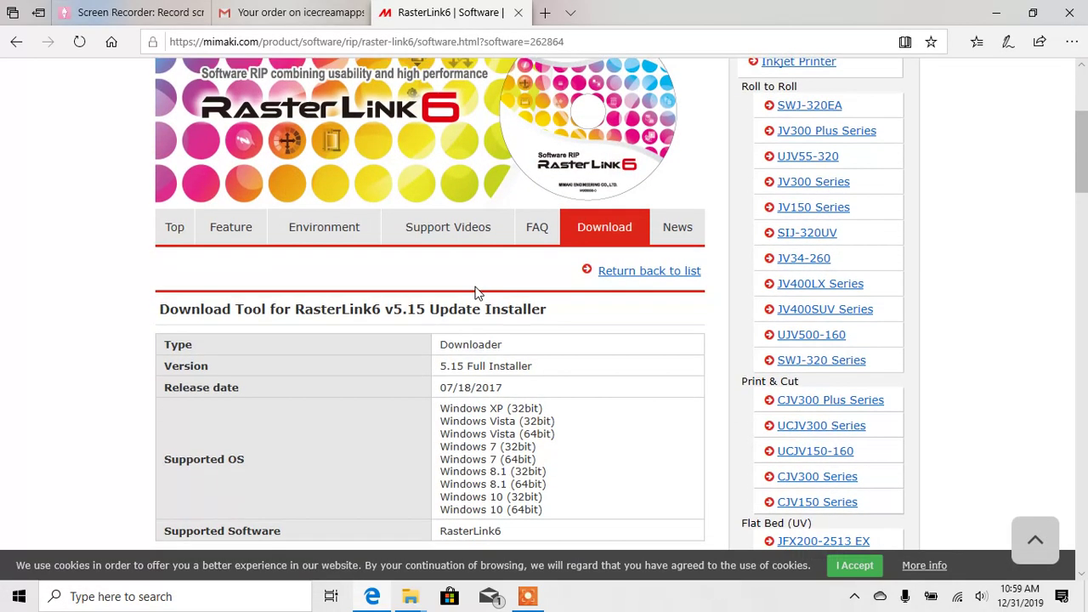
{"action": "scroll", "coordinate": [476, 294], "scroll_direction": "down", "scroll_amount": 8}
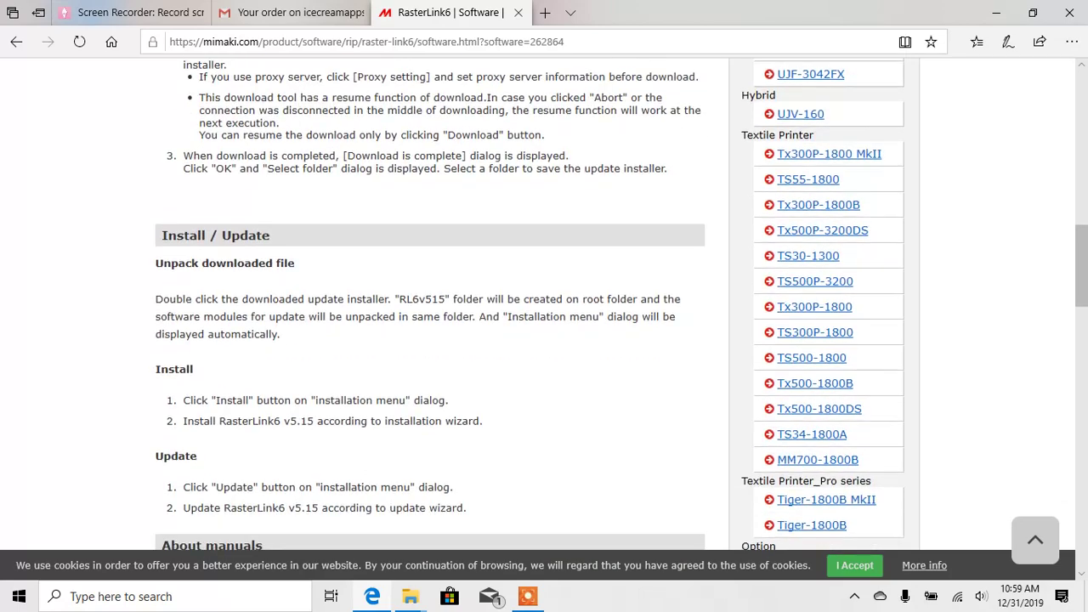
{"action": "scroll", "coordinate": [477, 293], "scroll_direction": "down", "scroll_amount": 11}
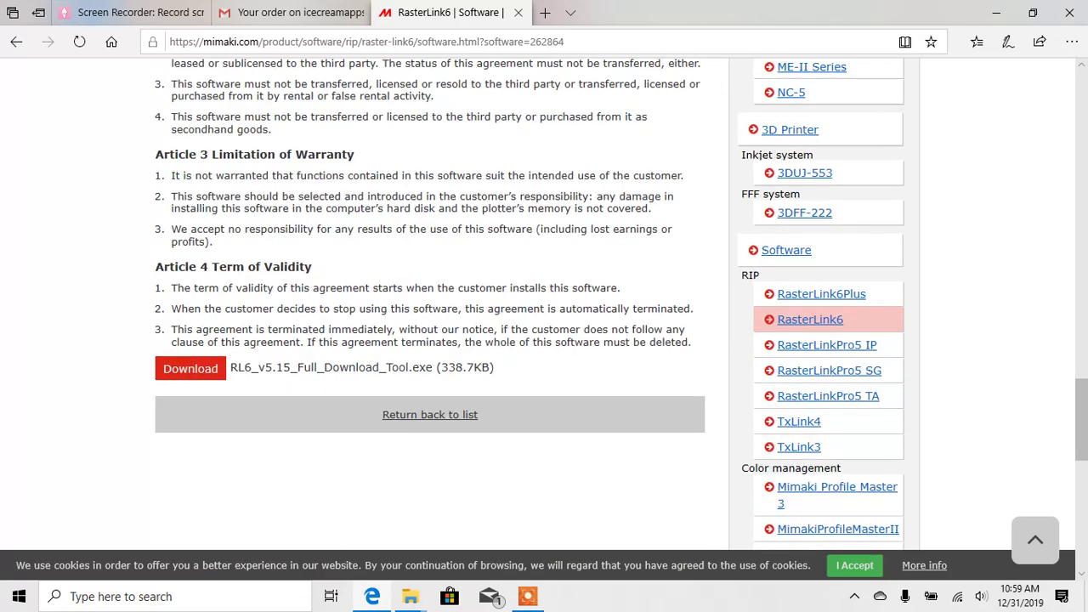
{"action": "left_click", "coordinate": [211, 367]}
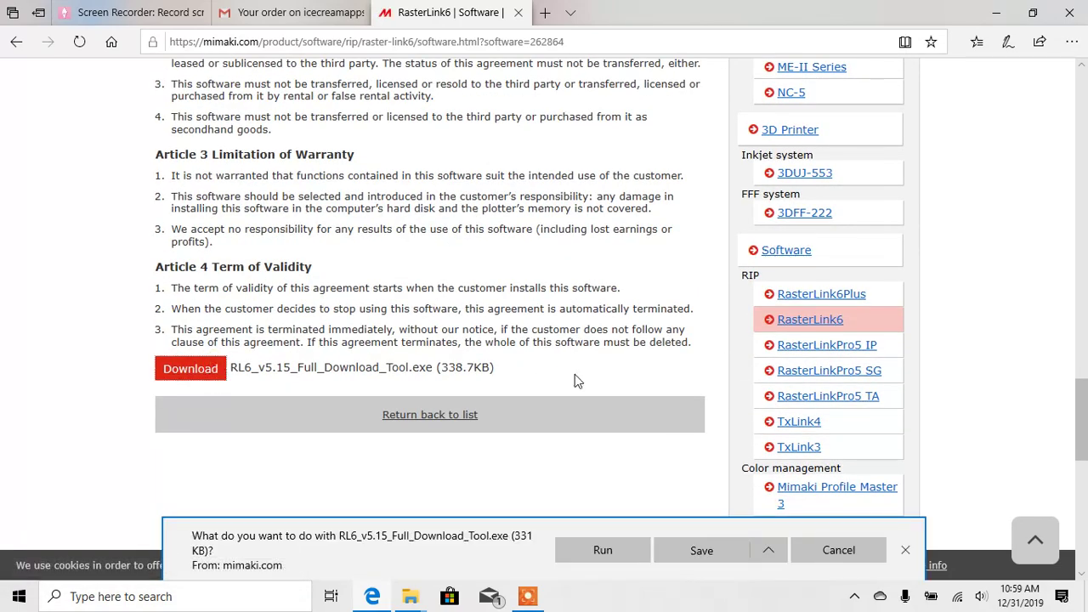
Save RL6_v5.15_Full_Download_Tool.exe, launch the newest copy from the Downloads folder and allow it to run.
{"action": "left_click", "coordinate": [681, 554]}
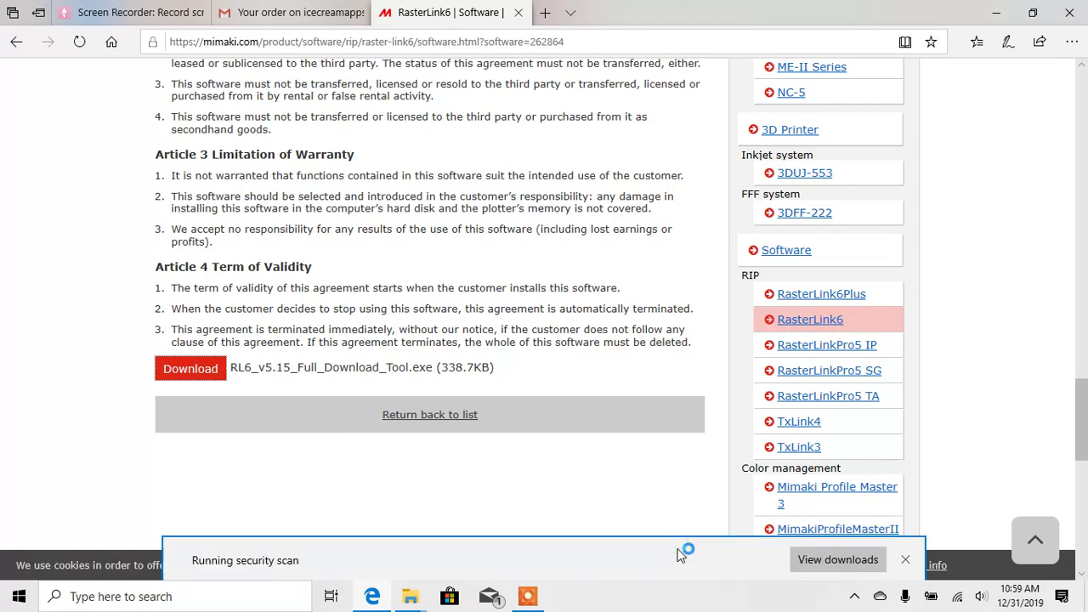
{"action": "left_click", "coordinate": [731, 563]}
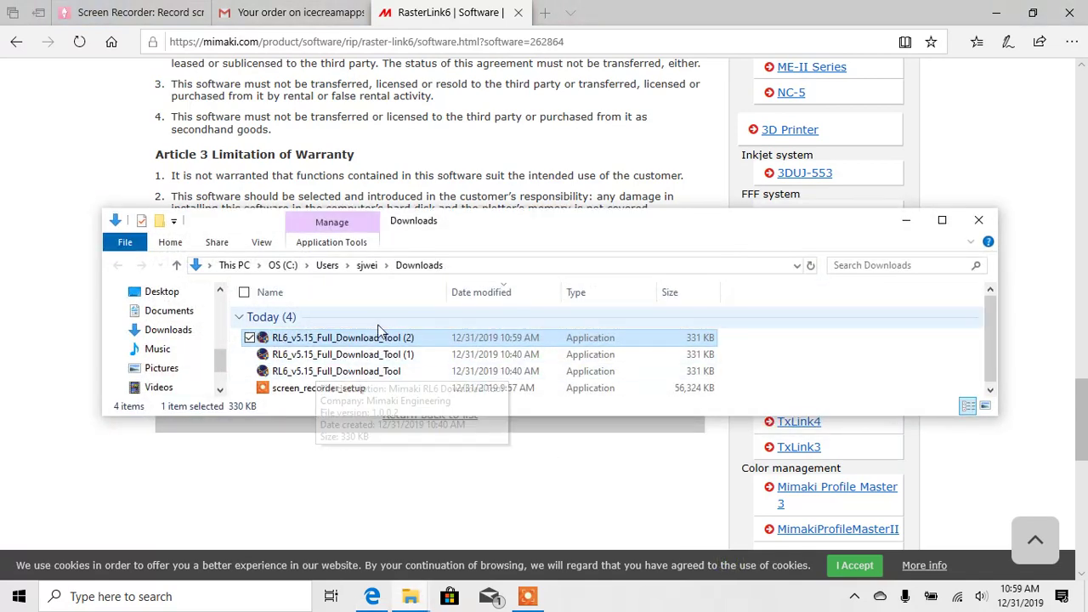
{"action": "double_click", "coordinate": [354, 341]}
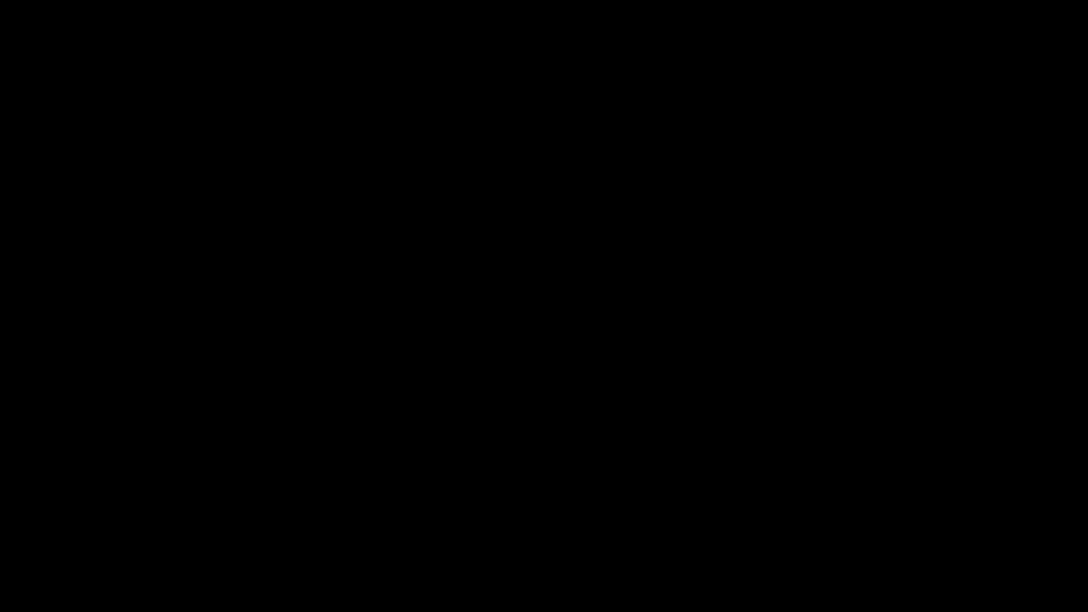
{"action": "left_click", "coordinate": [416, 415]}
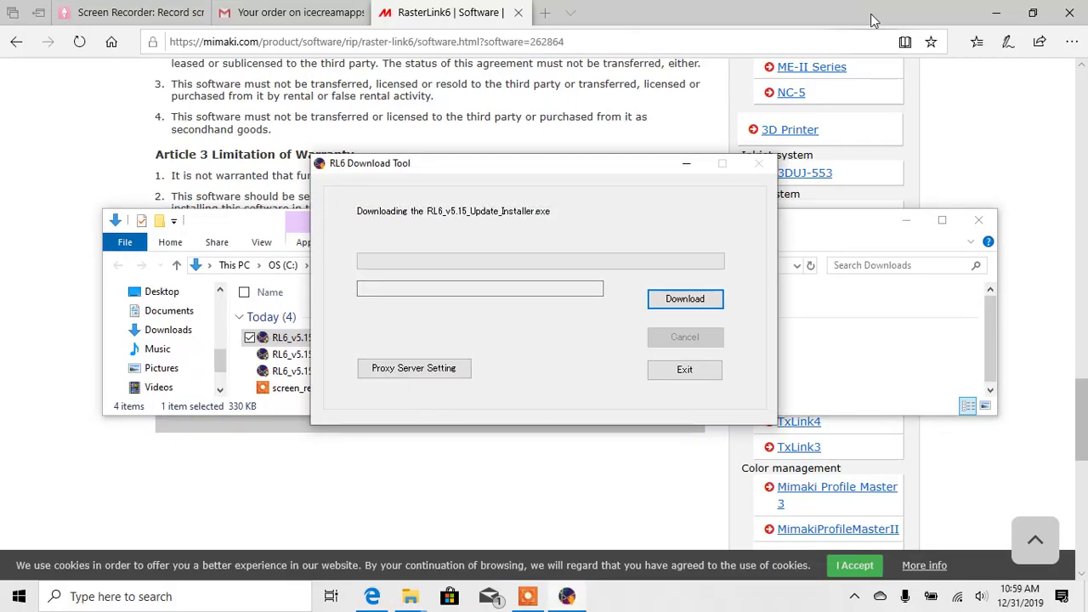
Minimize the browser and Downloads windows and start downloading RL6_v5.15_Update_Installer.exe with the RL6 Download Tool.
{"action": "left_click", "coordinate": [995, 13]}
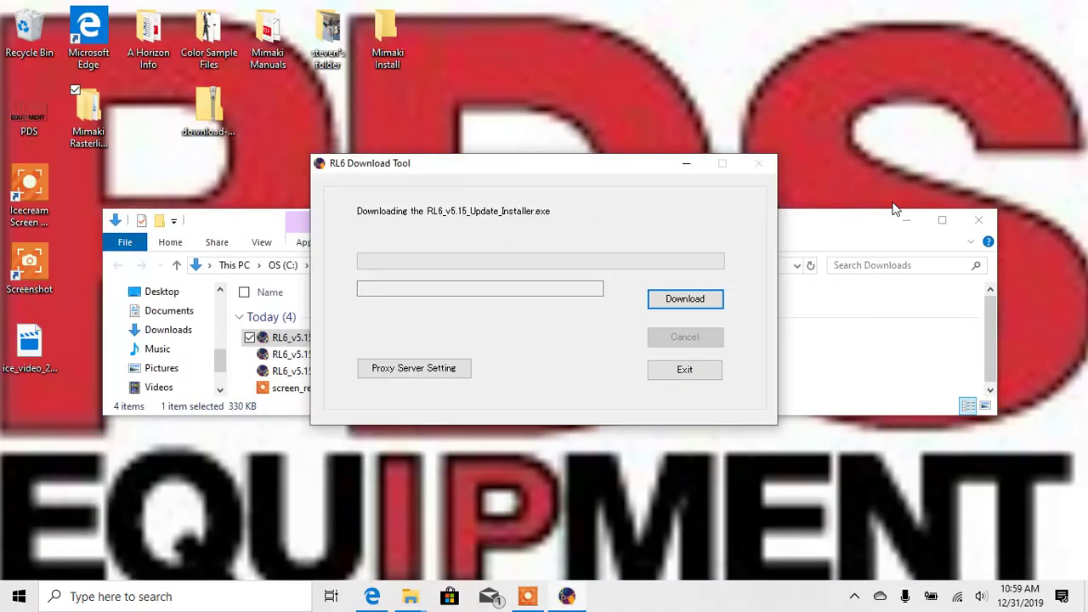
{"action": "left_click", "coordinate": [911, 219]}
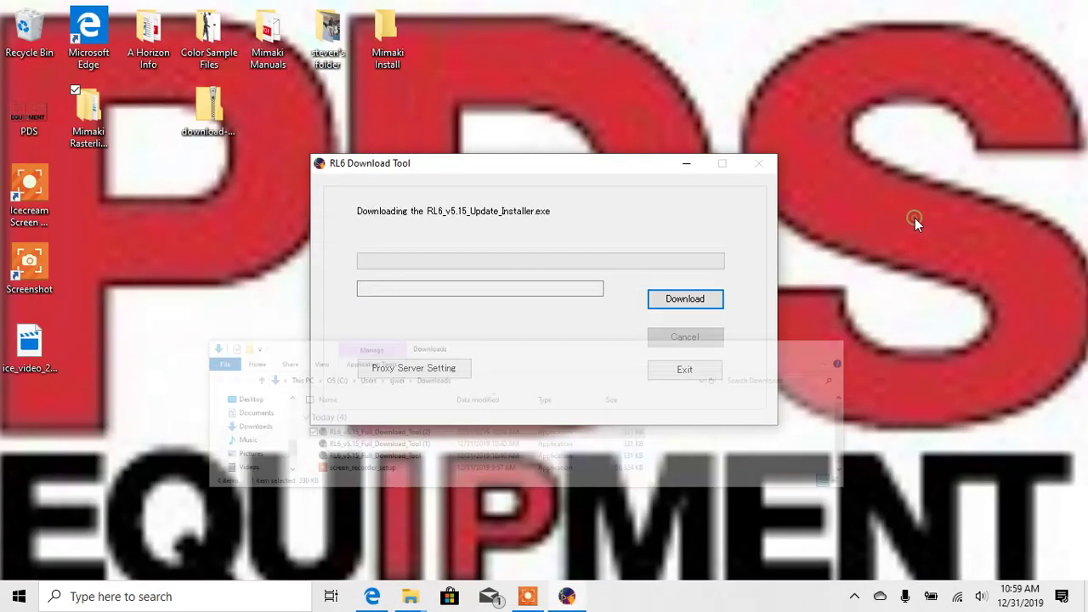
{"action": "left_click", "coordinate": [685, 299]}
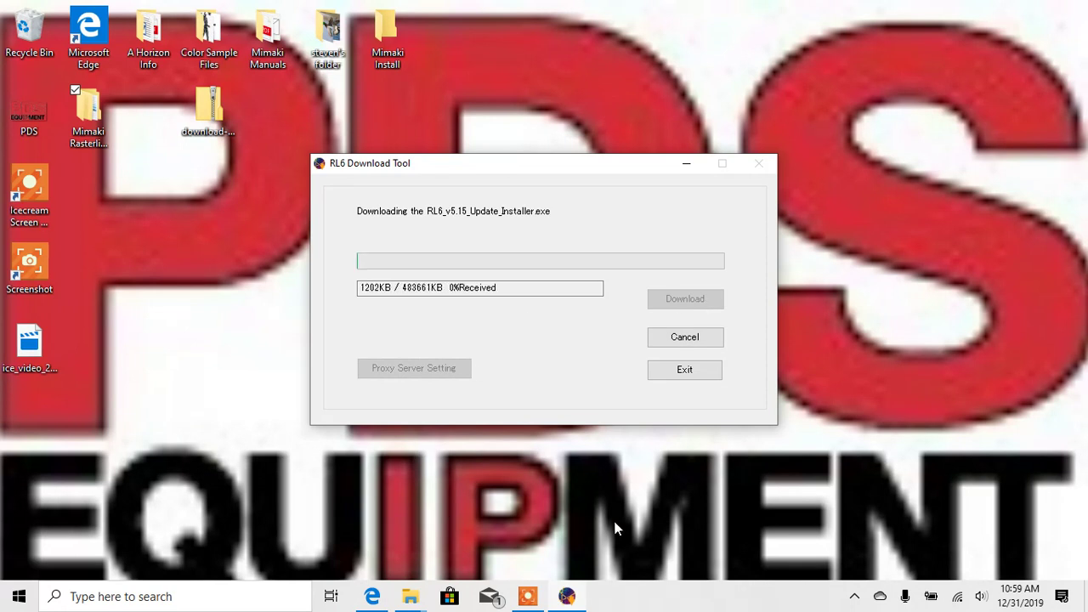
{"action": "mouse_move", "coordinate": [534, 600]}
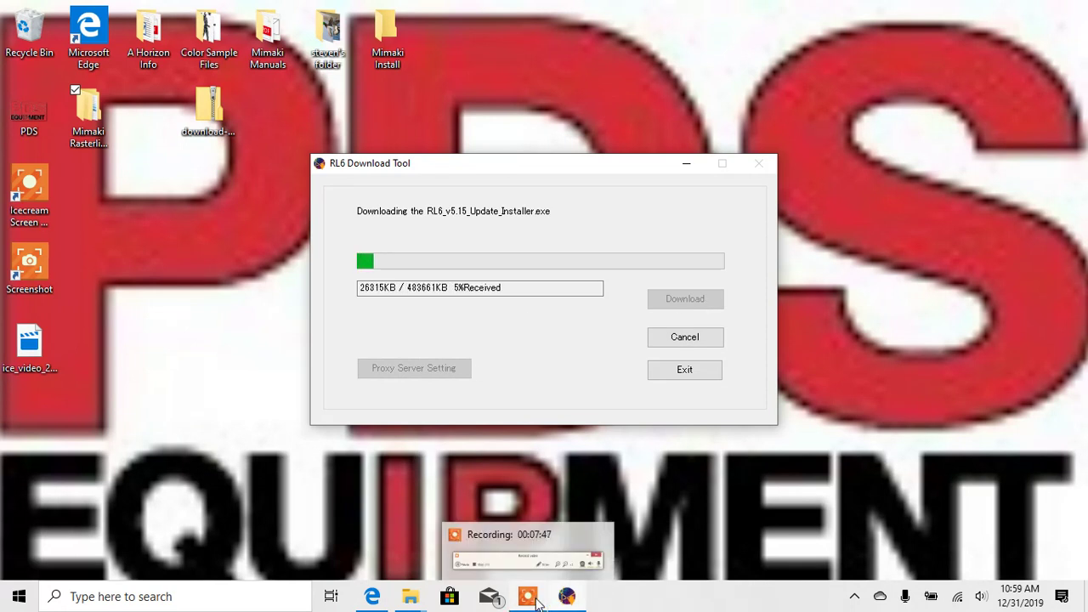
{"action": "left_click", "coordinate": [520, 560]}
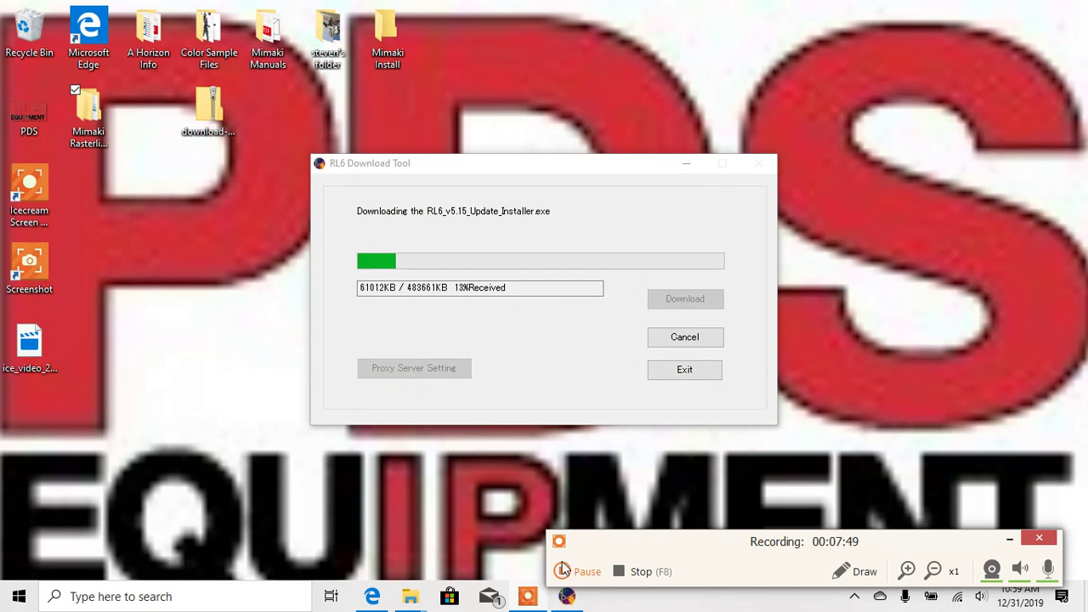
{"action": "left_click", "coordinate": [563, 571]}
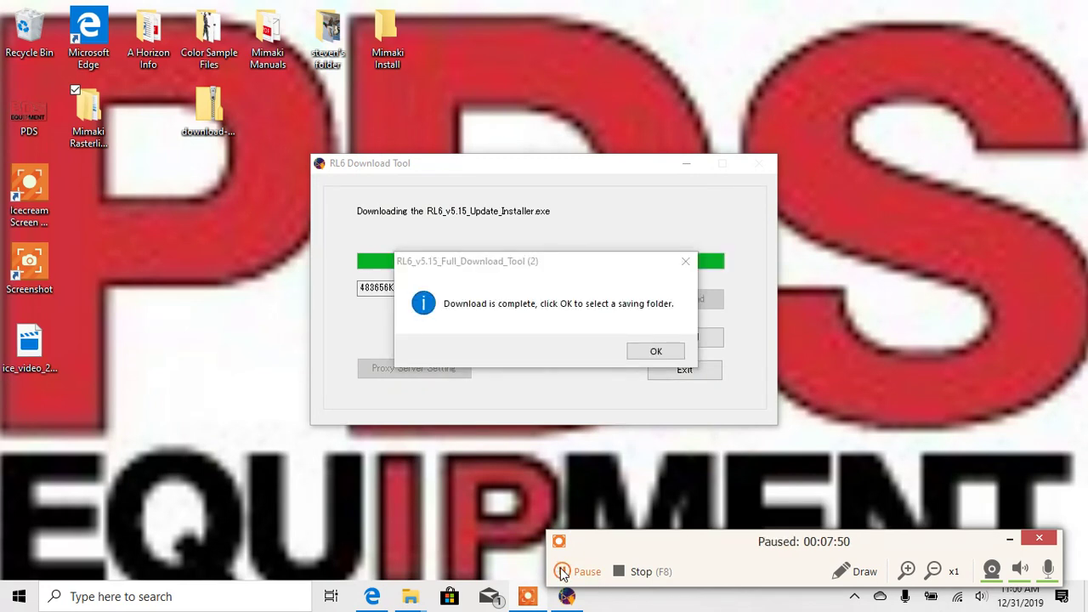
{"action": "left_click", "coordinate": [562, 573]}
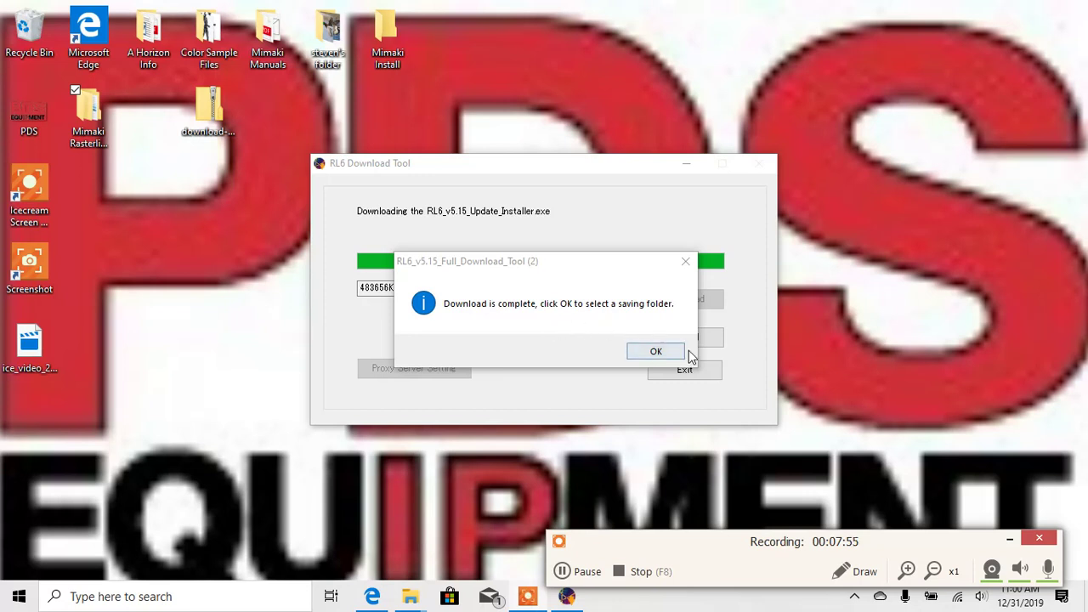
Save the downloaded update installer into the Mimaki Rasterlink Install folder on the Desktop.
{"action": "left_click", "coordinate": [657, 352]}
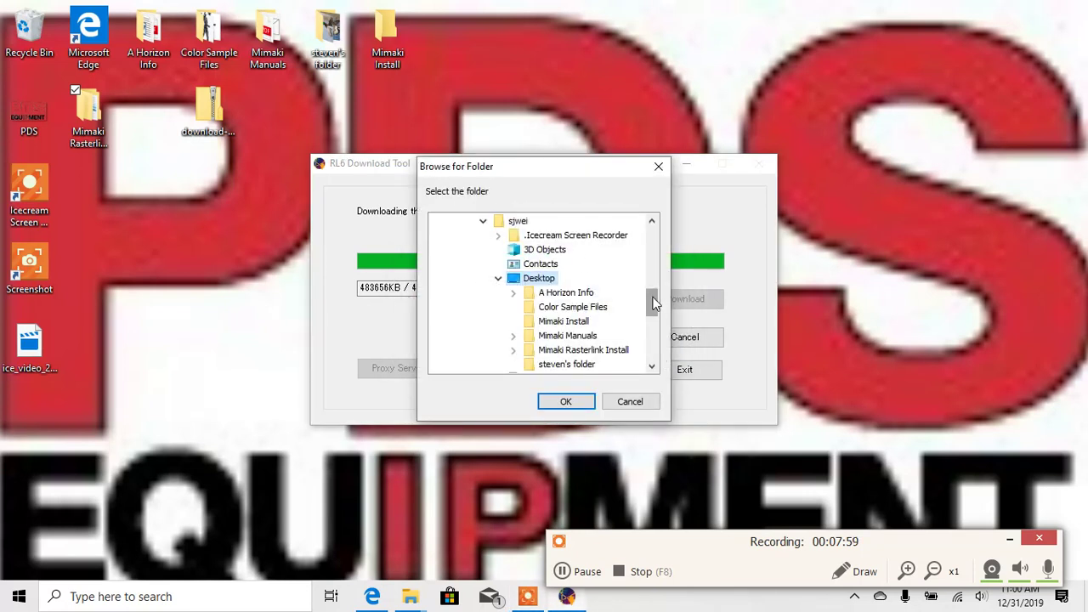
{"action": "left_click_drag", "start_coordinate": [655, 304], "coordinate": [652, 311]}
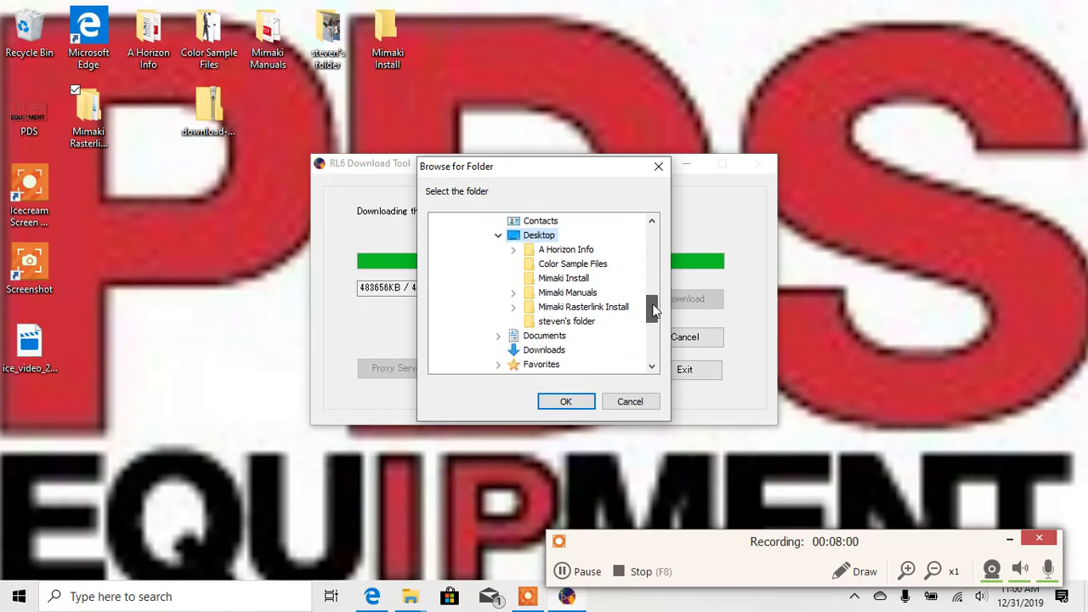
{"action": "left_click", "coordinate": [598, 311]}
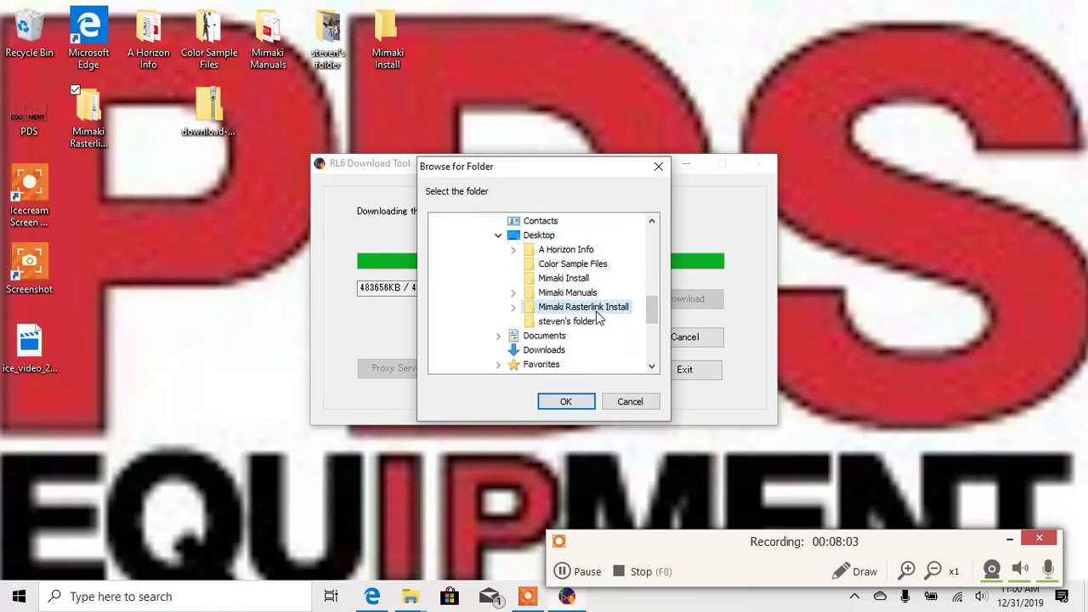
{"action": "left_click", "coordinate": [568, 402]}
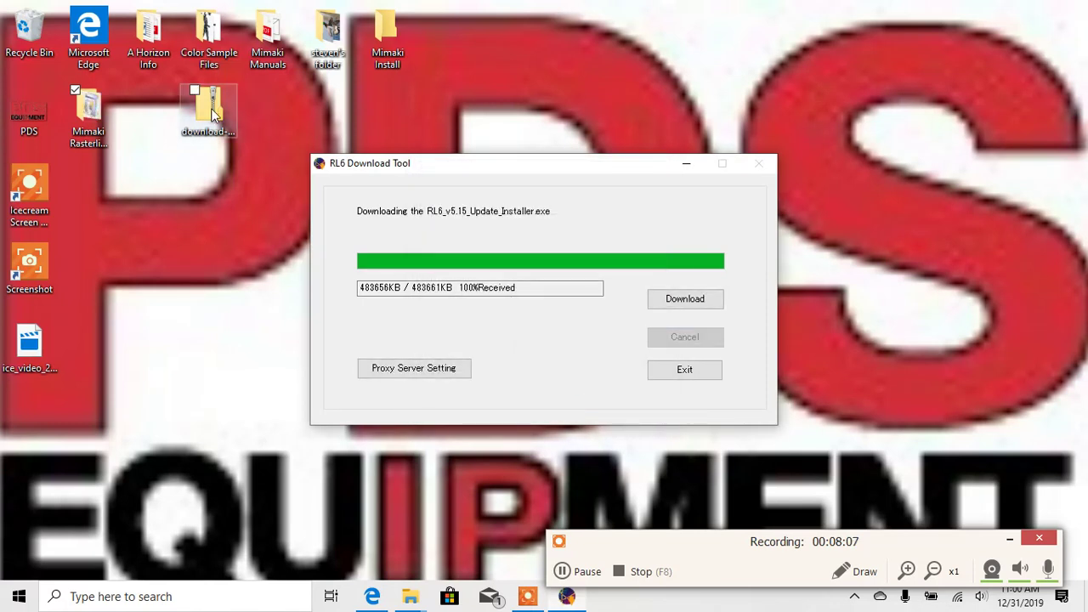
Open the Mimaki Rasterlink Install folder and try to run RL6_v5.15_Update_Installer, dismissing its error message.
{"action": "double_click", "coordinate": [103, 125]}
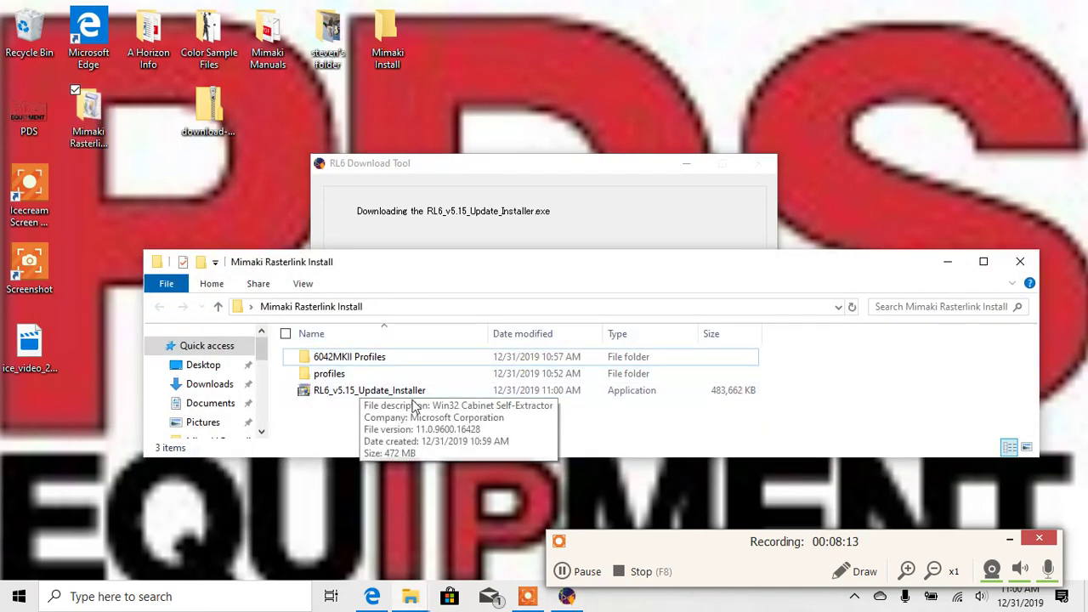
{"action": "left_click", "coordinate": [403, 394]}
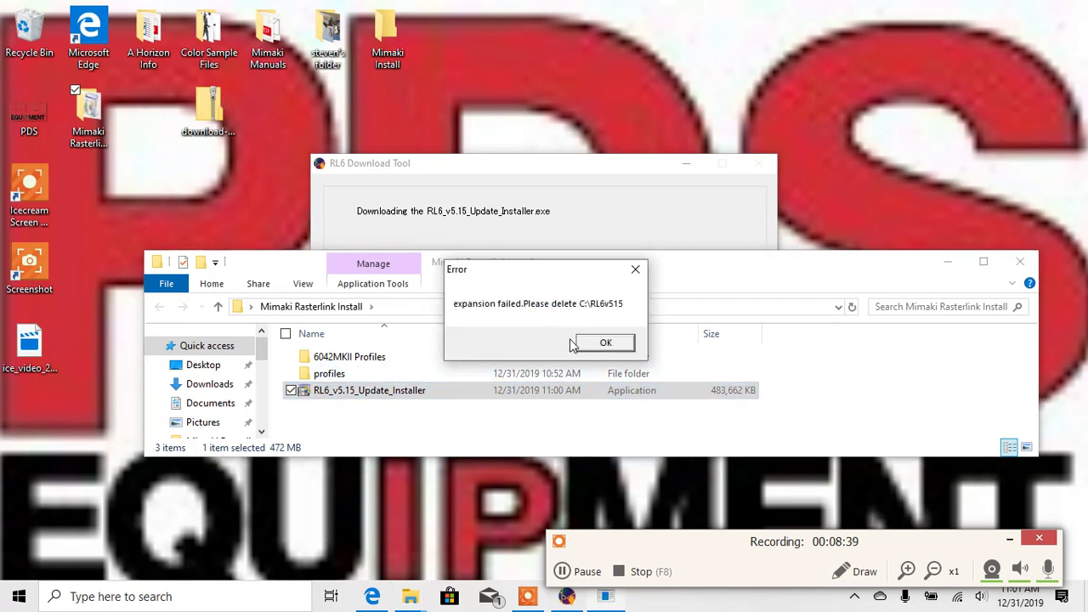
{"action": "left_click", "coordinate": [603, 343]}
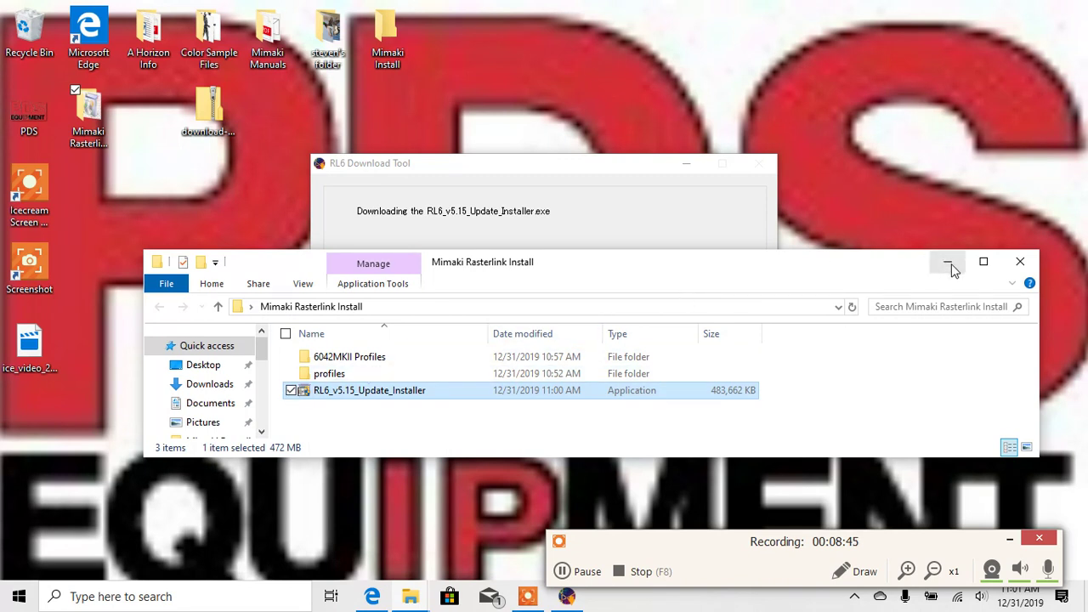
{"action": "left_click", "coordinate": [410, 596]}
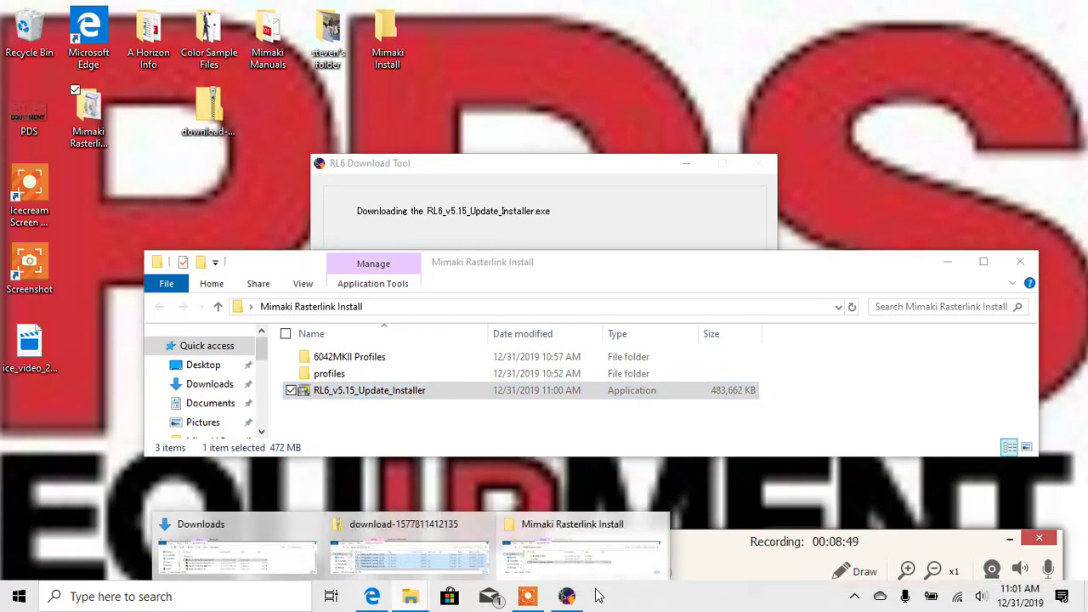
{"action": "left_click", "coordinate": [578, 559]}
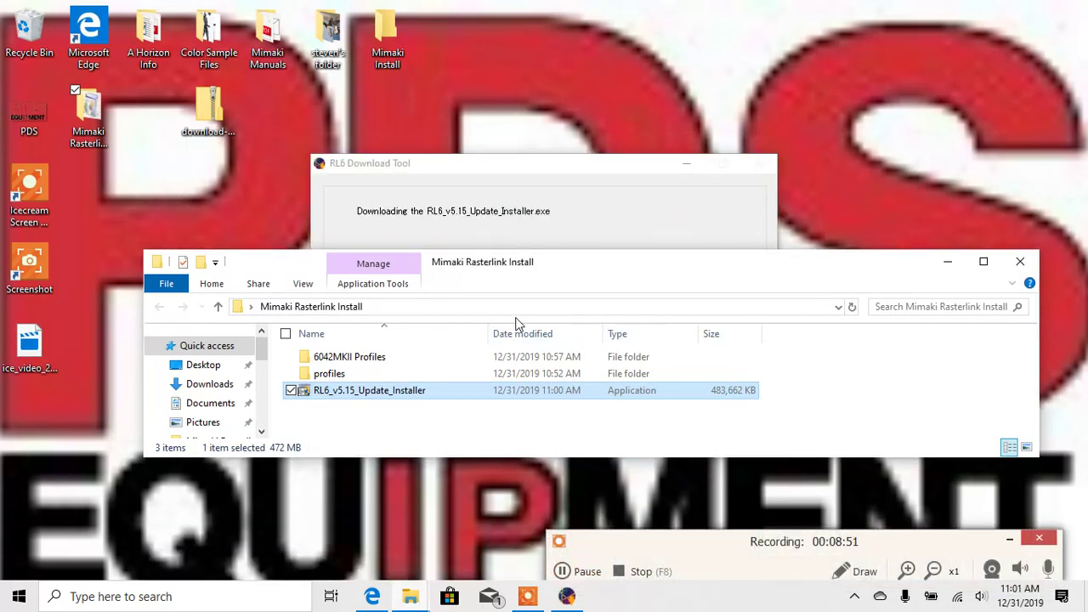
{"action": "left_click", "coordinate": [947, 264]}
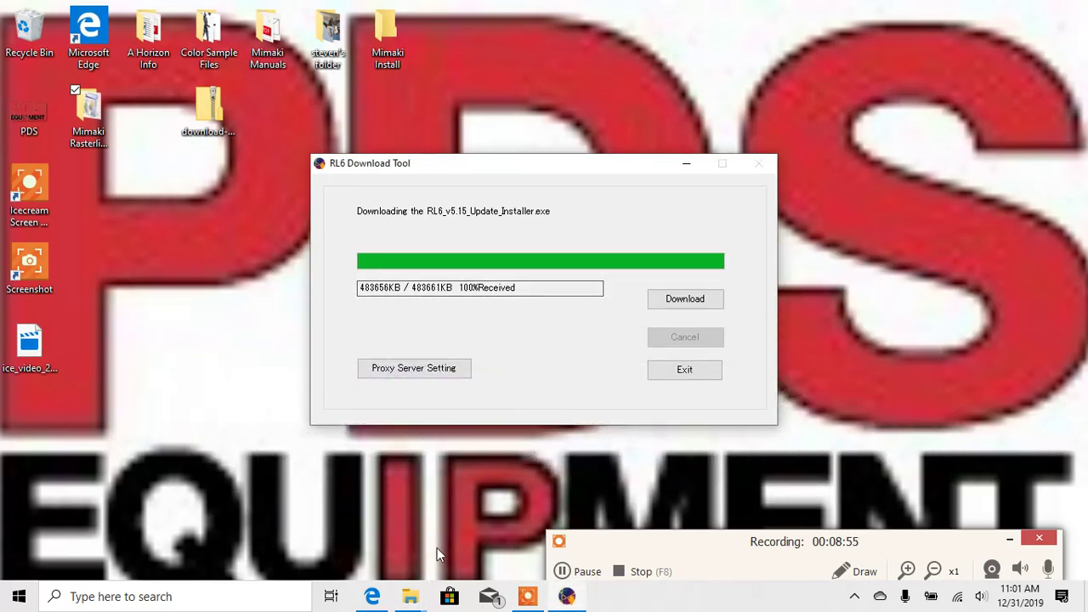
{"action": "left_click", "coordinate": [563, 572]}
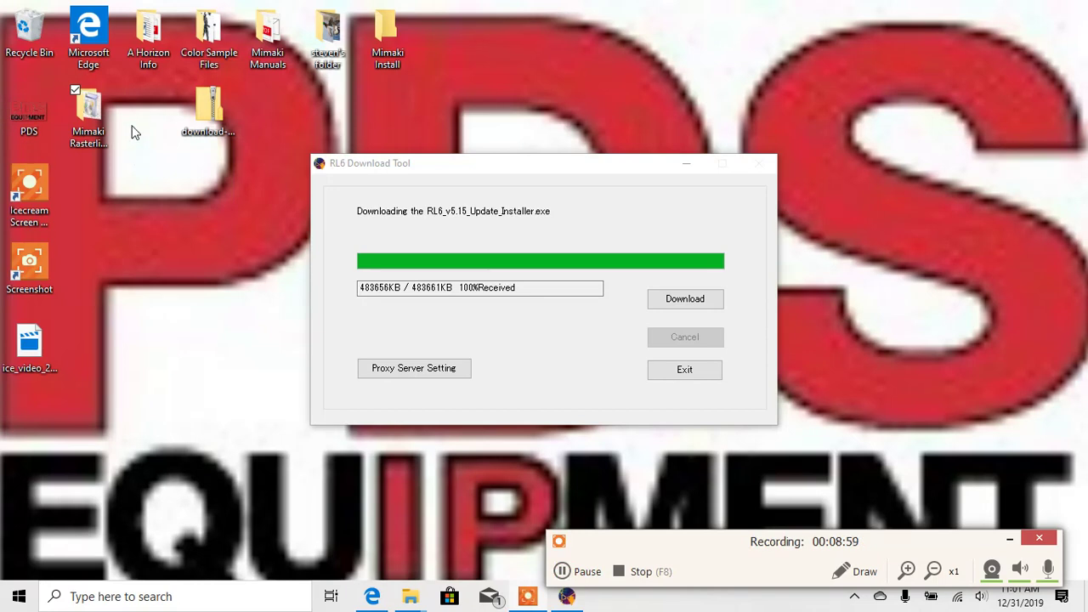
Run RL6_v5.15_Update_Installer from the Mimaki Rasterlink Install folder again and choose Install RasterLink6 V5.15, acknowledging the USB dongle notice.
{"action": "double_click", "coordinate": [88, 112]}
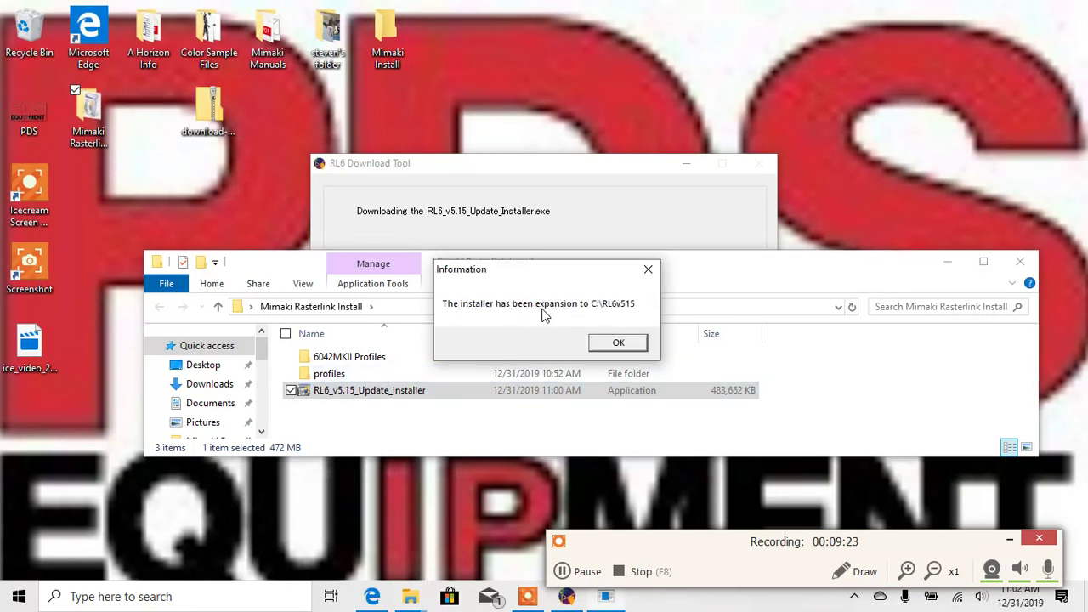
{"action": "left_click", "coordinate": [615, 347]}
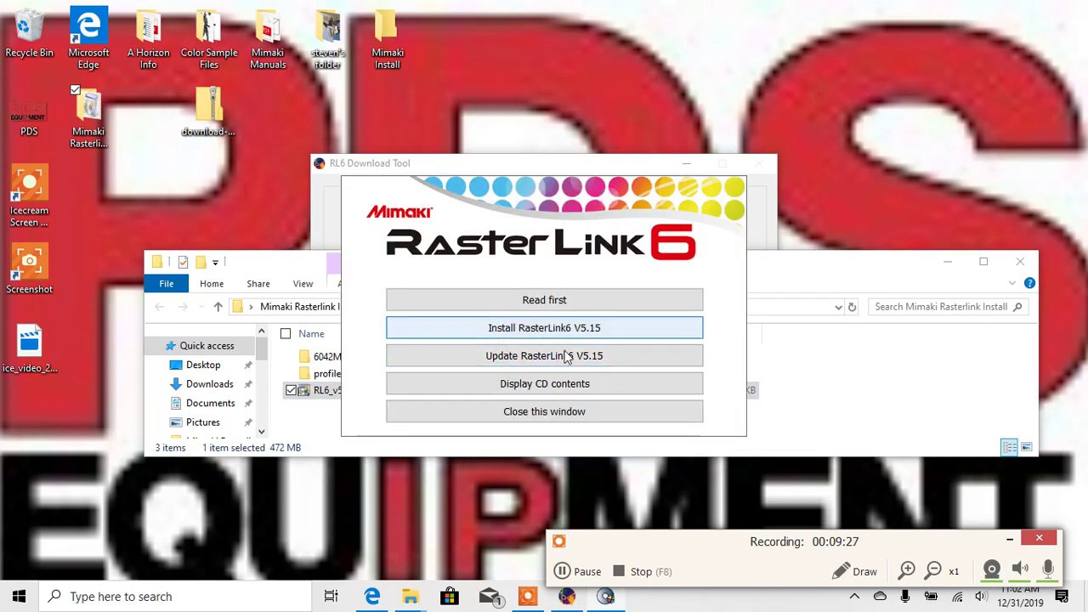
{"action": "left_click", "coordinate": [534, 335]}
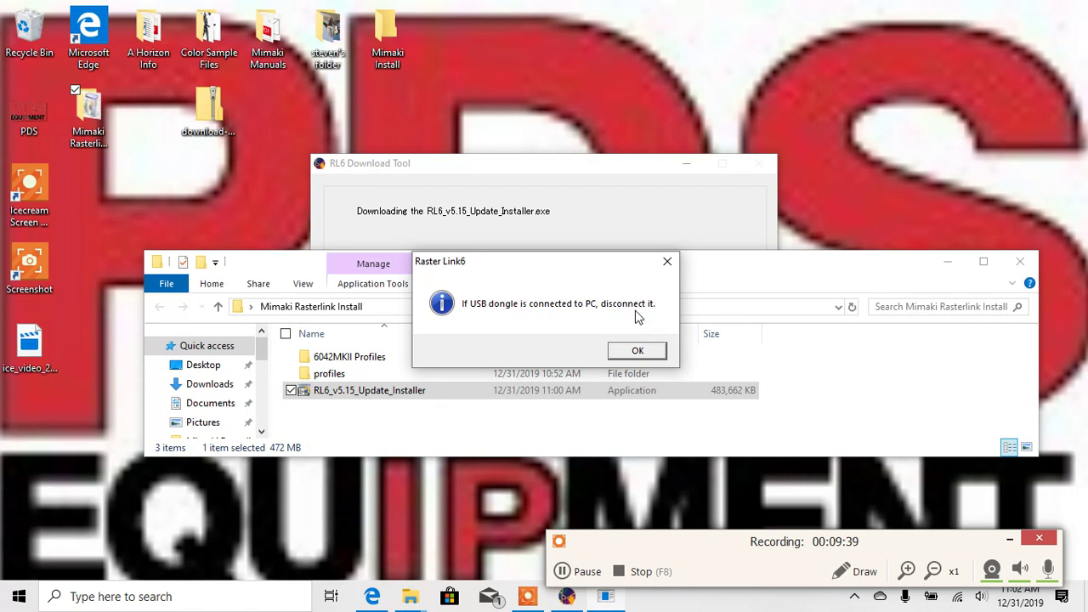
{"action": "left_click", "coordinate": [635, 349]}
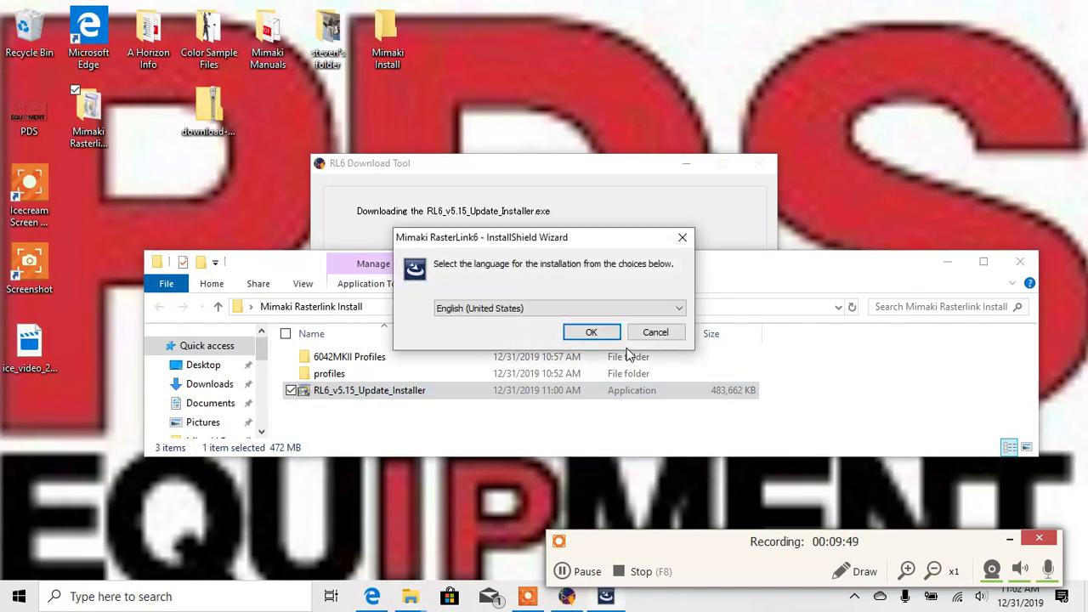
Start the RasterLink6 installation in English (United States) to C:\MijSuite\, accepting the license agreement terms.
{"action": "left_click", "coordinate": [585, 334]}
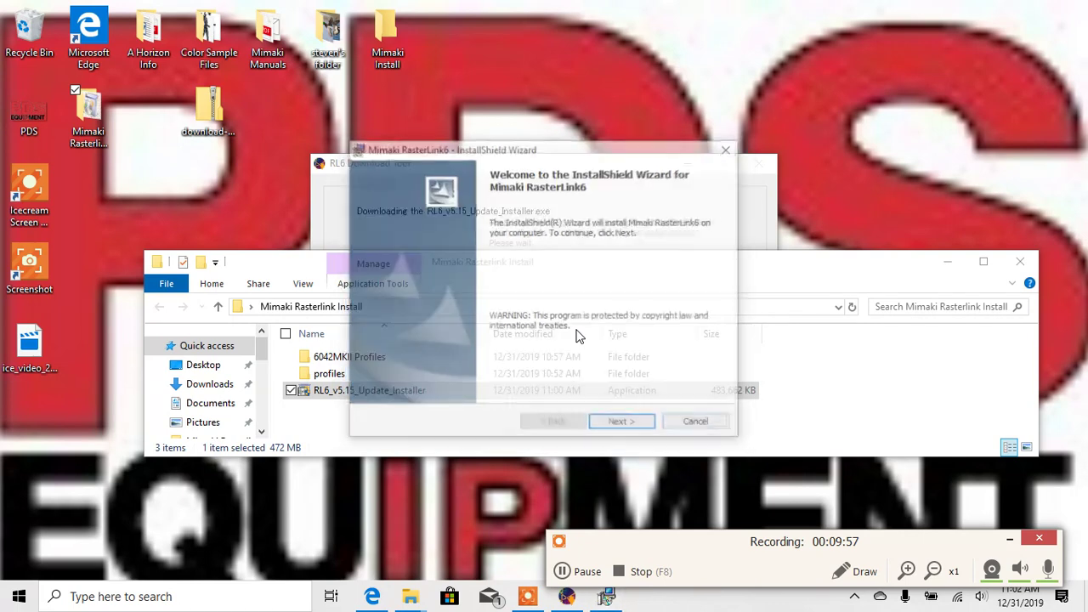
{"action": "left_click", "coordinate": [620, 428]}
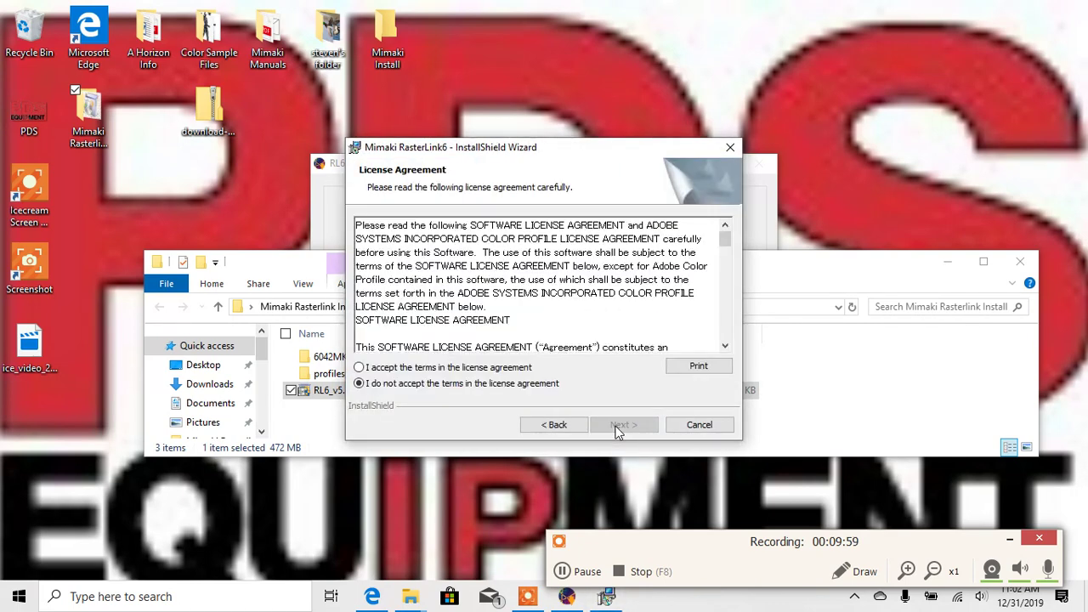
{"action": "left_click", "coordinate": [454, 371]}
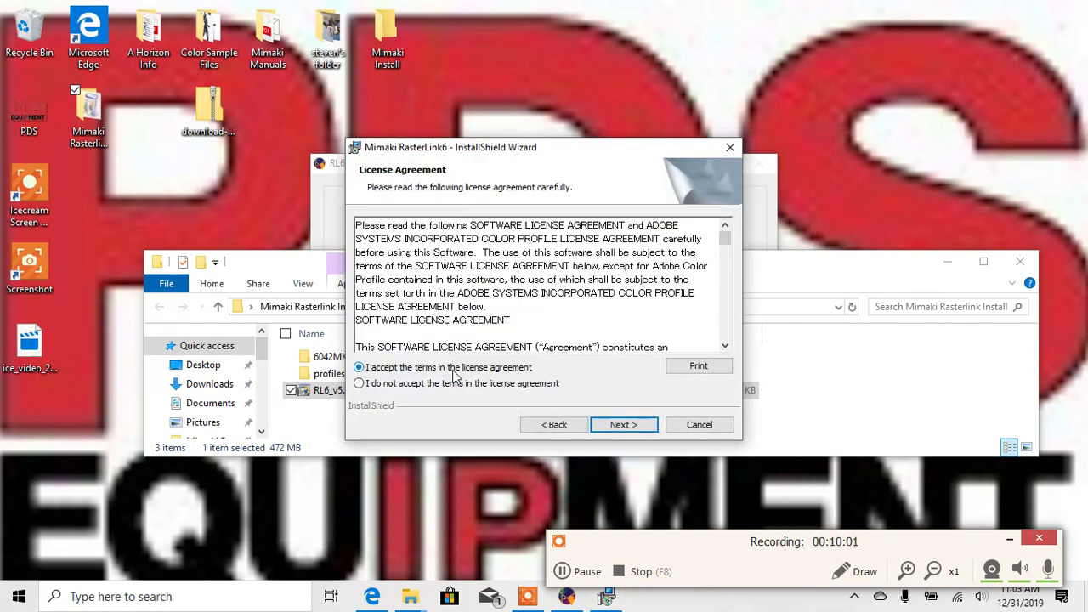
{"action": "left_click", "coordinate": [618, 428]}
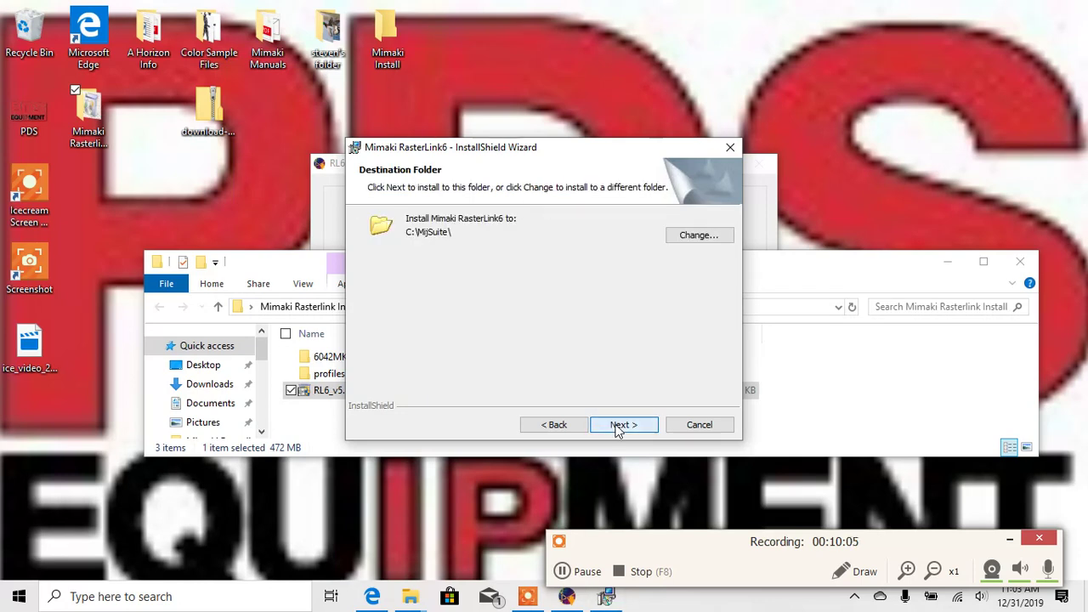
{"action": "left_click", "coordinate": [619, 428]}
{"action": "left_click", "coordinate": [618, 428]}
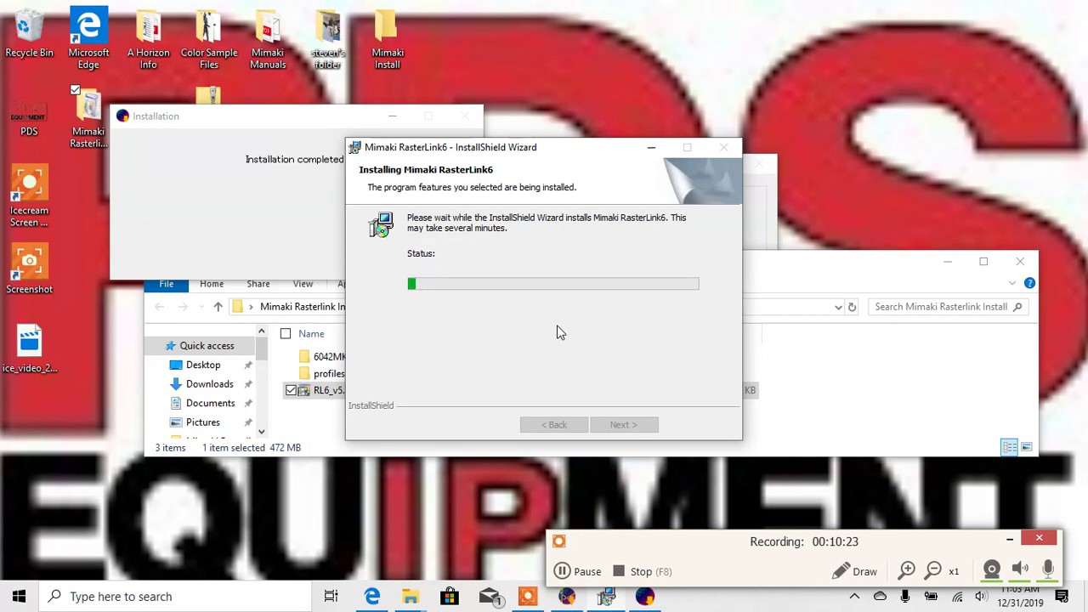
Move the InstallShield Wizard aside and minimize the folder and RL6 Download Tool windows while the installation runs.
{"action": "left_click_drag", "start_coordinate": [604, 159], "coordinate": [687, 156]}
{"action": "left_click", "coordinate": [947, 262]}
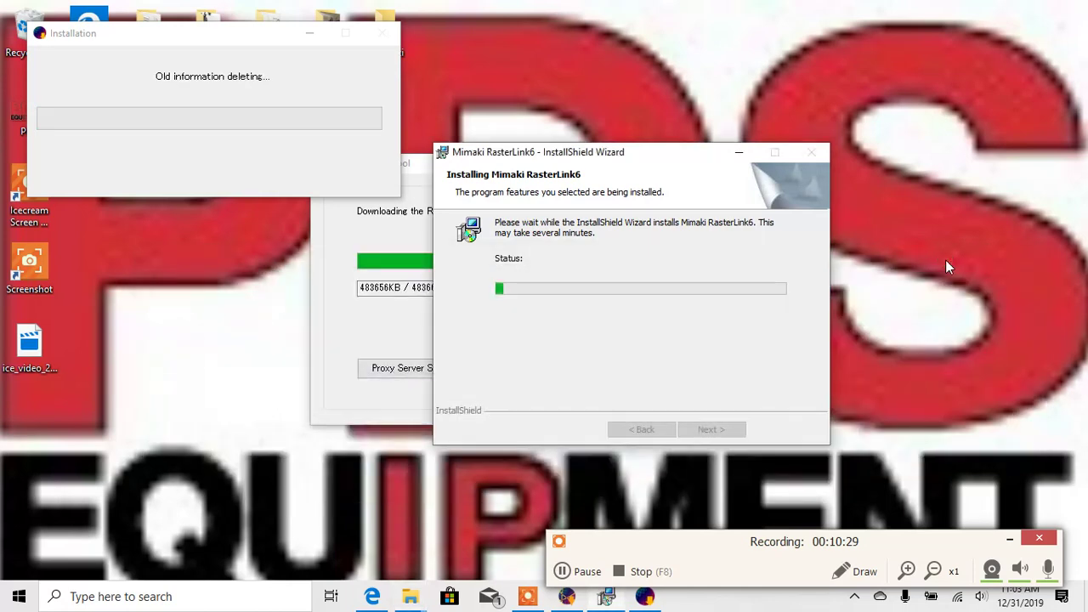
{"action": "left_click_drag", "start_coordinate": [692, 158], "coordinate": [668, 239]}
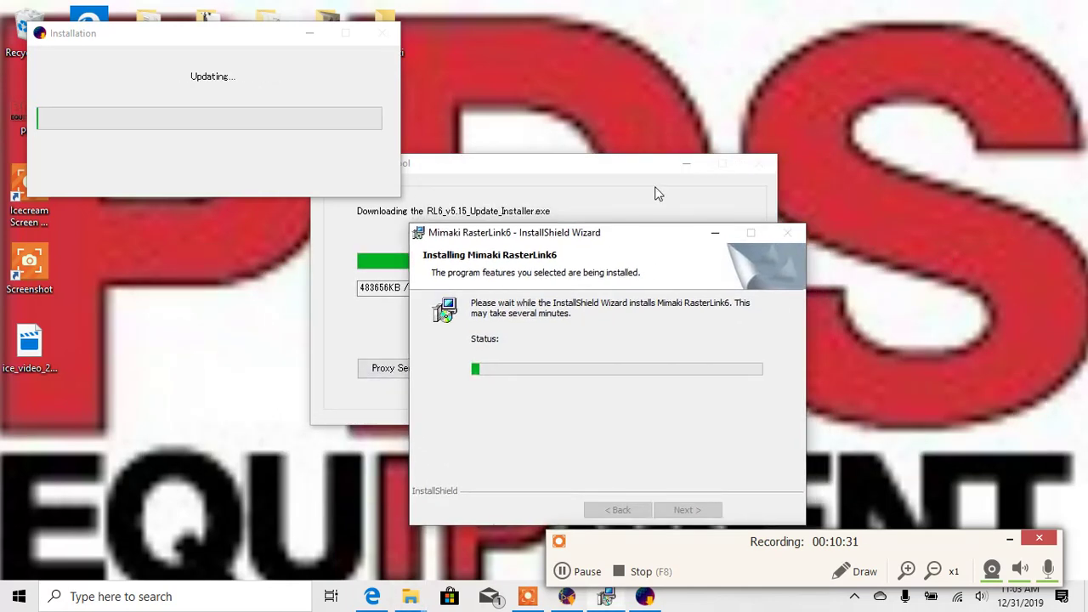
{"action": "left_click", "coordinate": [685, 159]}
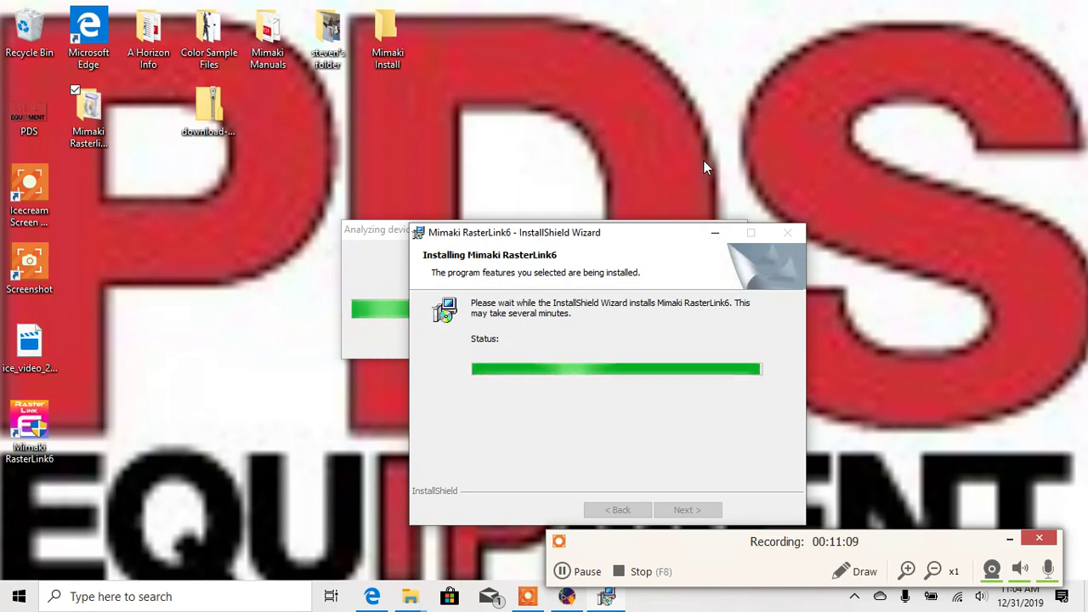
{"action": "left_click", "coordinate": [378, 243]}
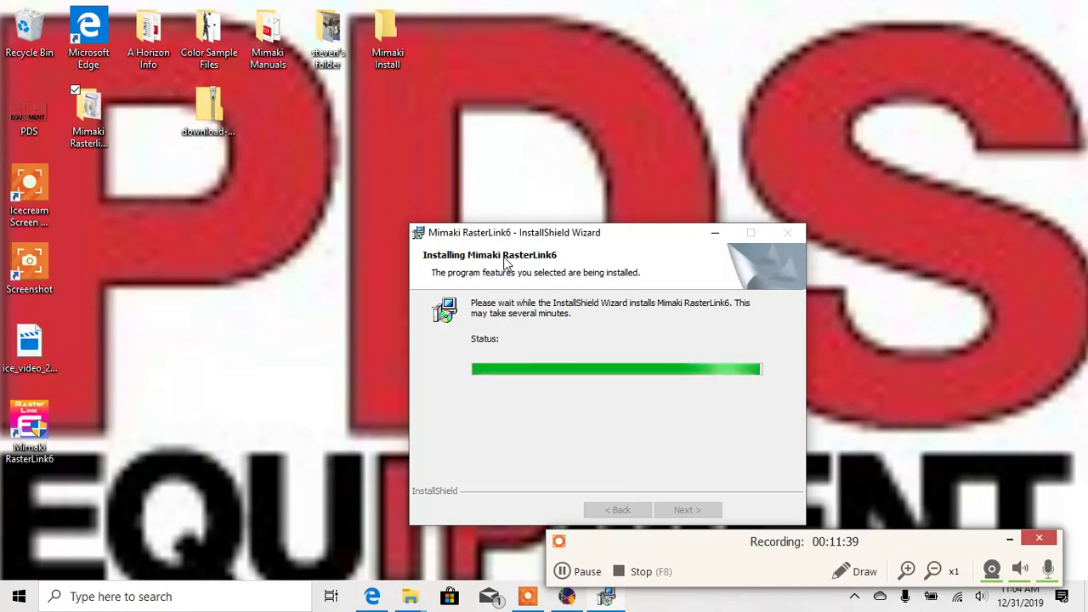
Finish the Mimaki RasterLink6 InstallShield Wizard and decline the system restart.
{"action": "left_click", "coordinate": [716, 242]}
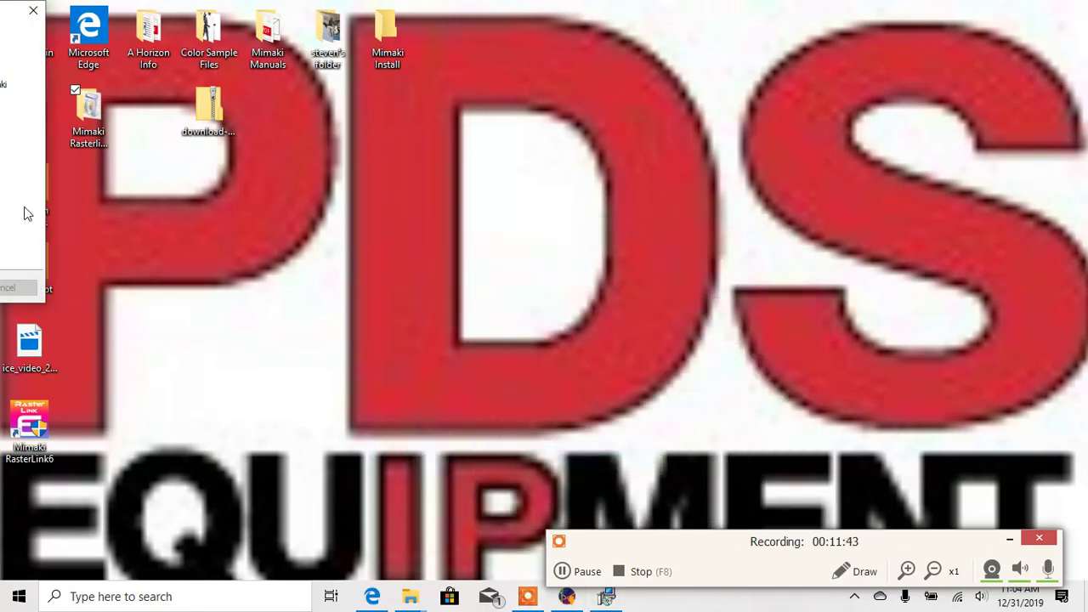
{"action": "left_click_drag", "start_coordinate": [14, 26], "coordinate": [752, 117]}
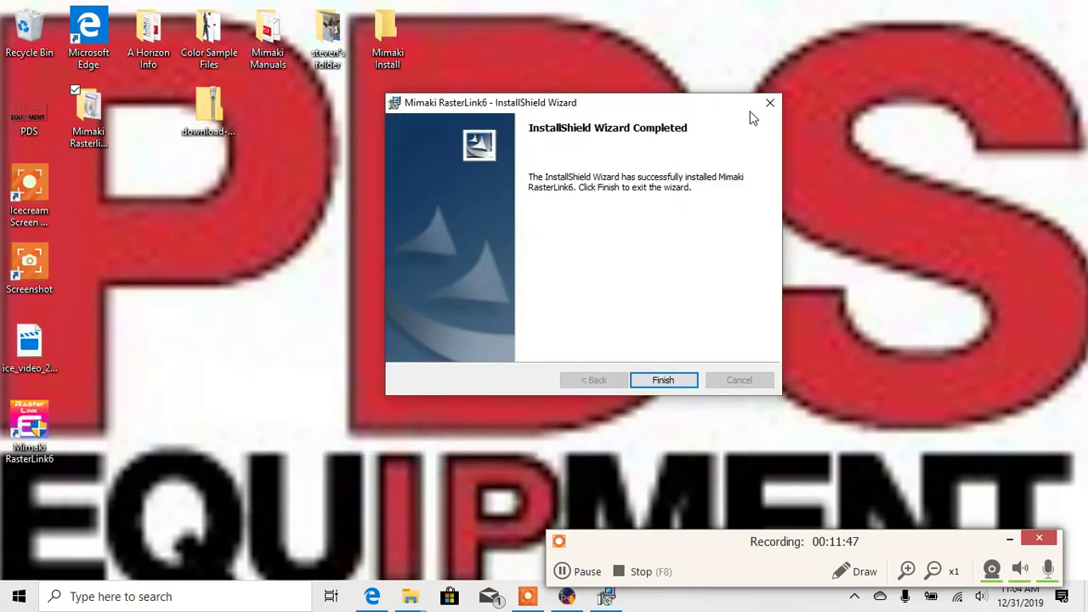
{"action": "left_click", "coordinate": [663, 382]}
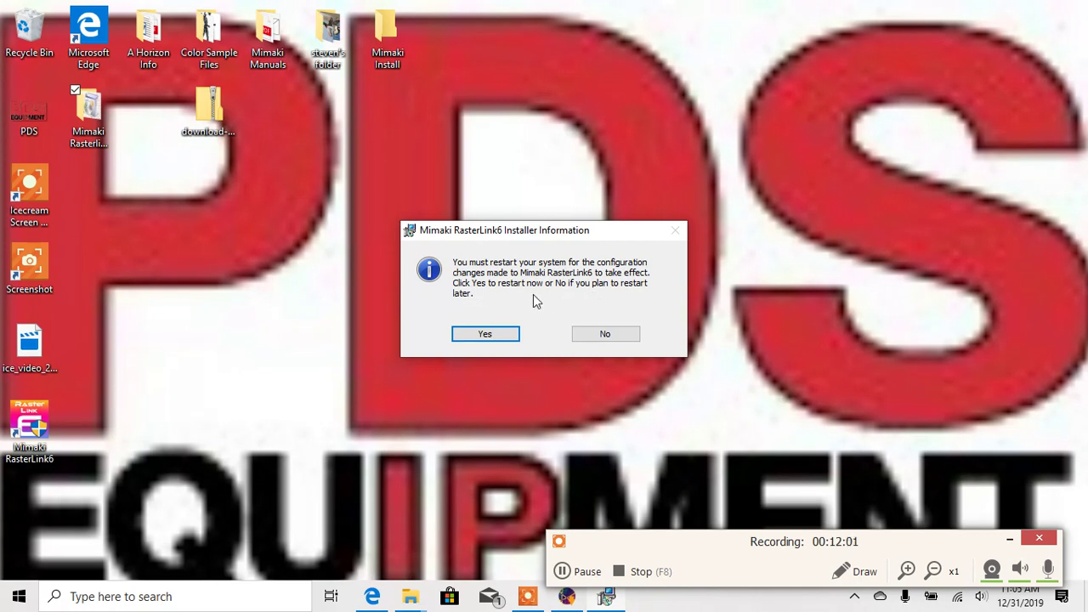
{"action": "left_click", "coordinate": [618, 334]}
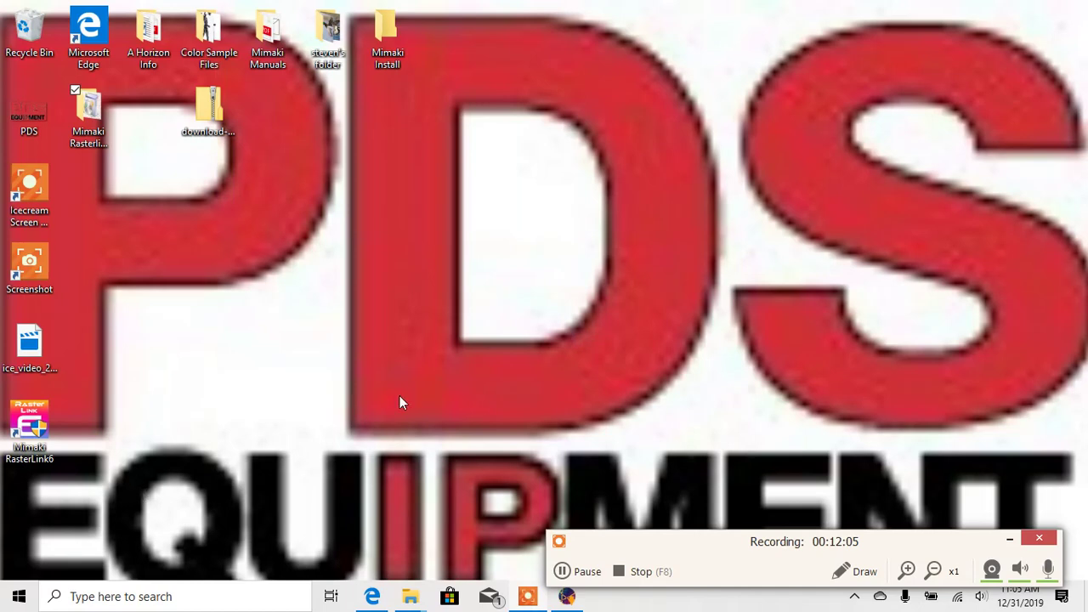
Launch Mimaki RasterLink6 from the desktop and choose to activate the product via the Internet.
{"action": "double_click", "coordinate": [46, 421]}
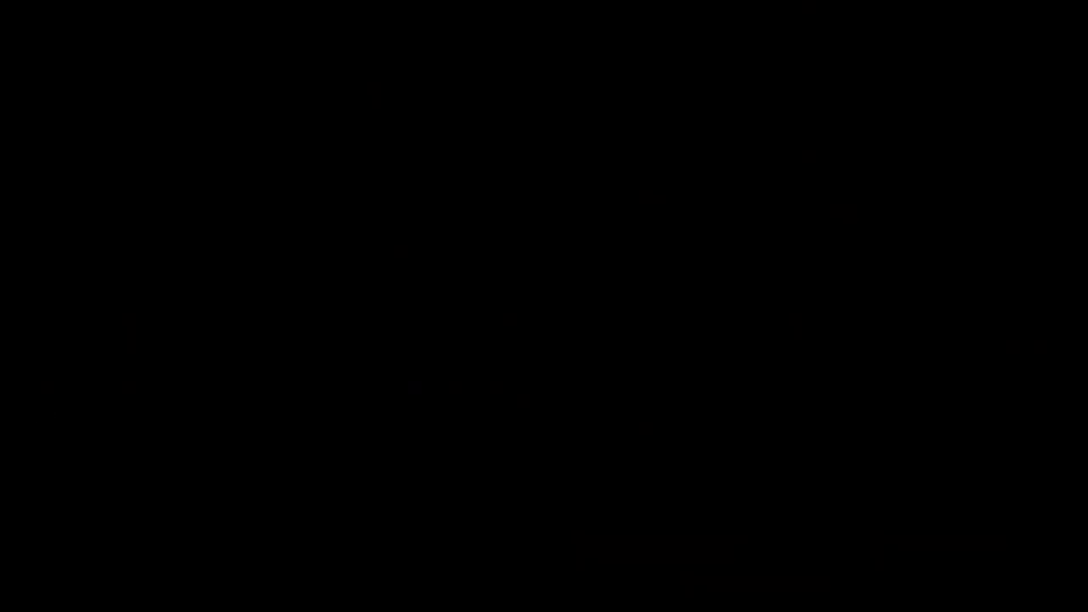
{"action": "left_click", "coordinate": [447, 404]}
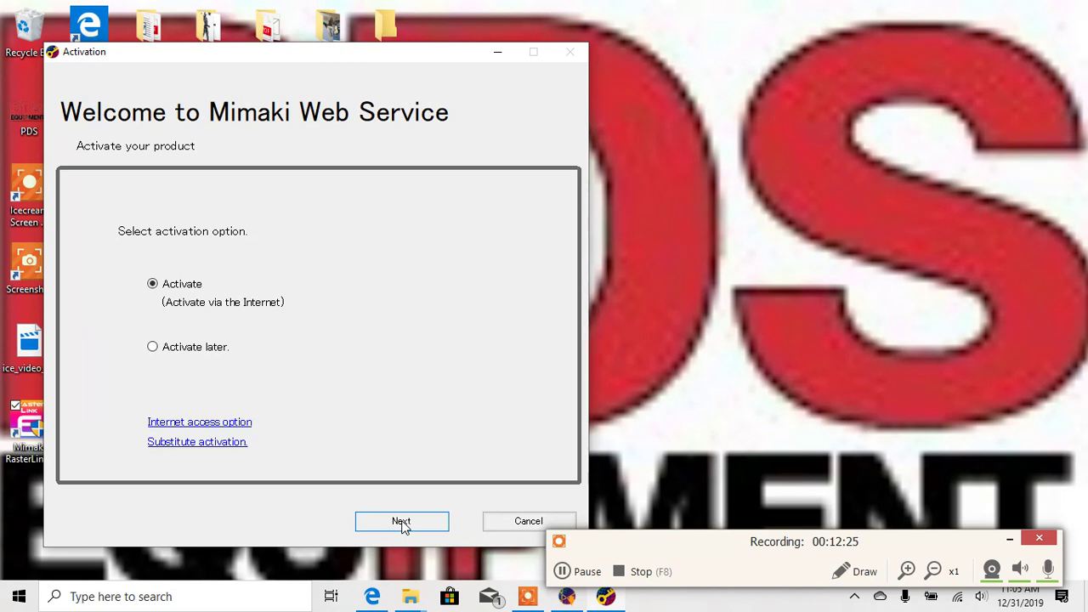
{"action": "left_click", "coordinate": [401, 522]}
Enter the product serial key in the Activation window, submit it and finish the activation.
{"action": "left_click", "coordinate": [141, 334]}
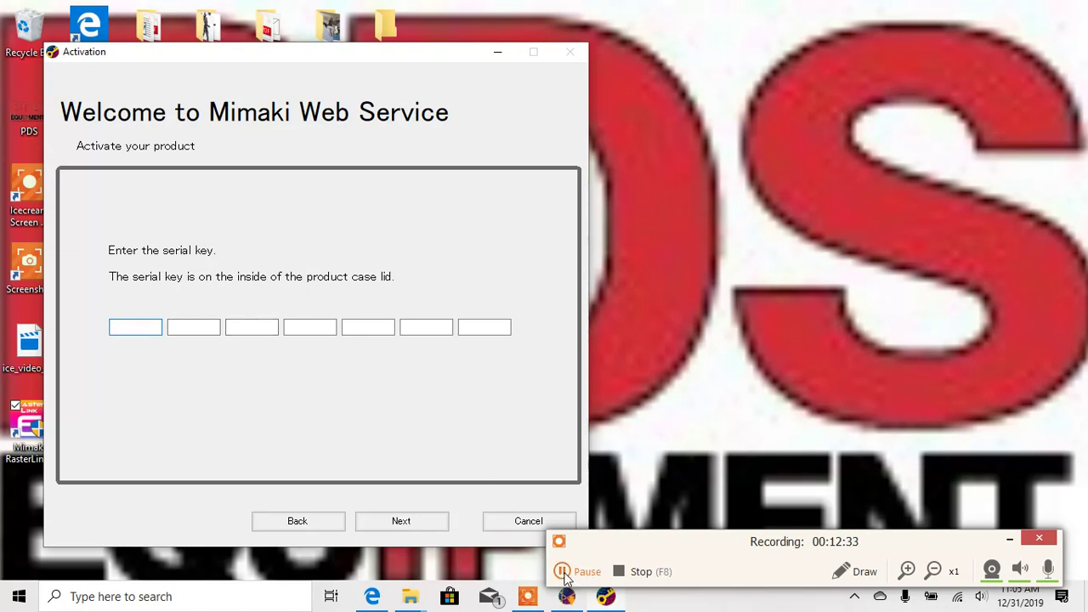
{"action": "left_click", "coordinate": [563, 574]}
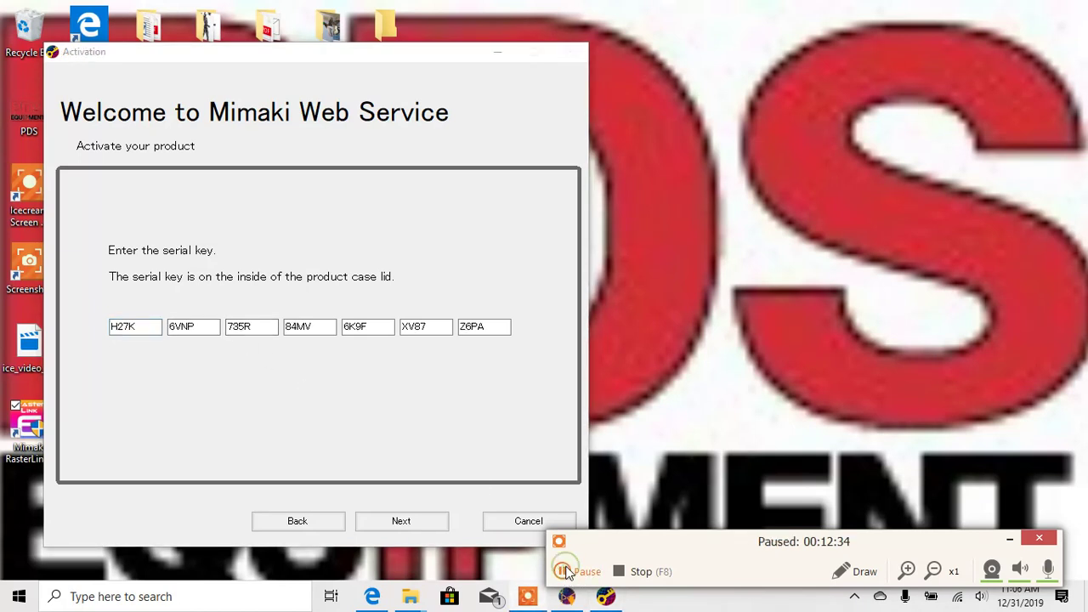
{"action": "left_click", "coordinate": [566, 574]}
{"action": "key", "text": "Tab"}
{"action": "key", "text": "Tab"}
{"action": "key", "text": "Tab"}
{"action": "key", "text": "Tab"}
{"action": "key", "text": "Tab"}
{"action": "key", "text": "Tab"}
{"action": "key", "text": "Tab"}
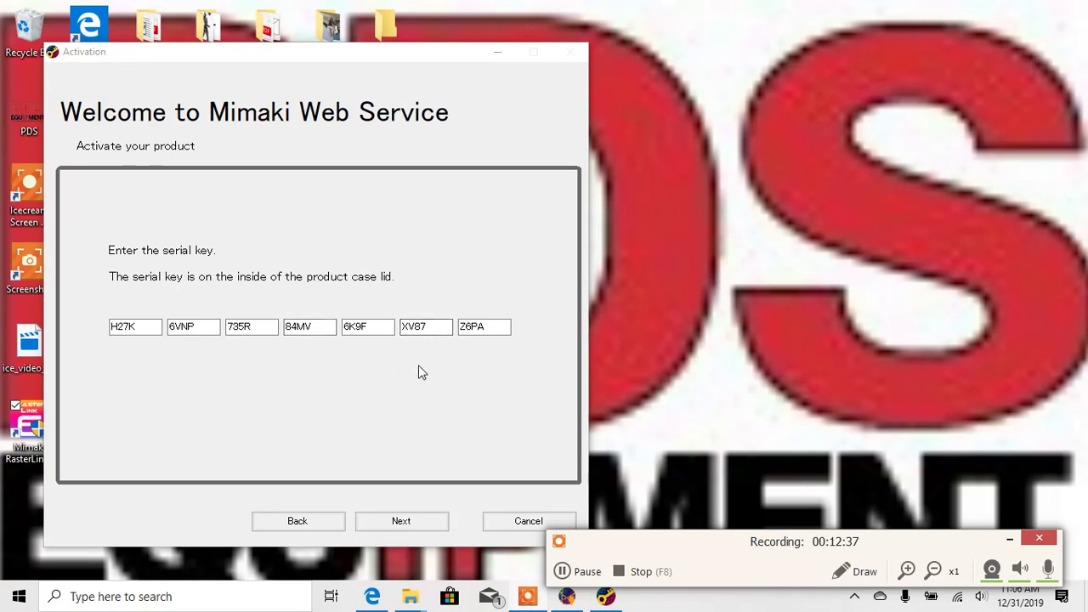
{"action": "left_click", "coordinate": [404, 523]}
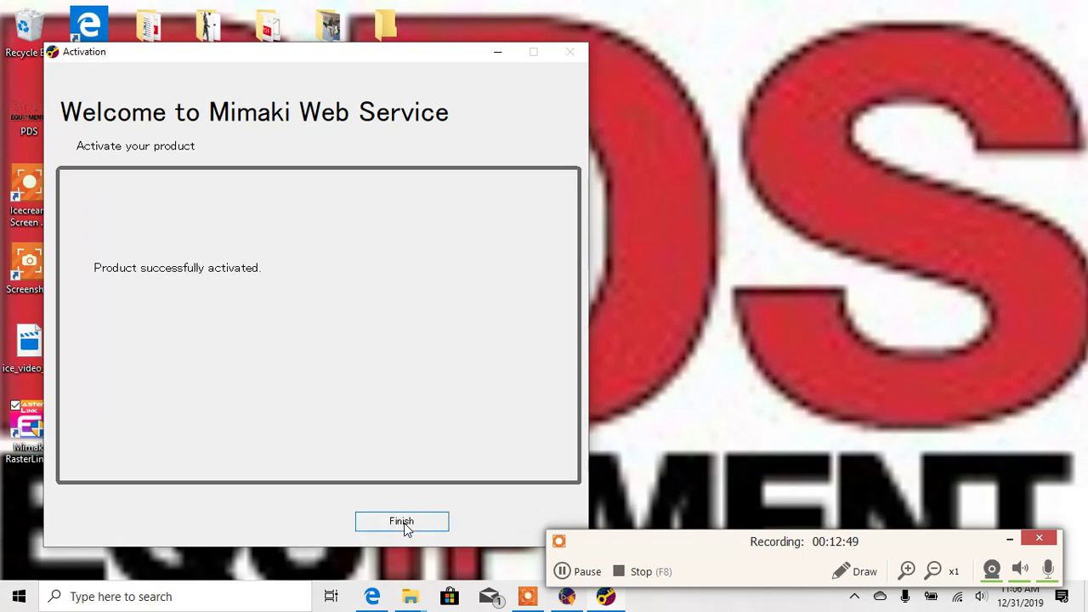
{"action": "left_click", "coordinate": [403, 523]}
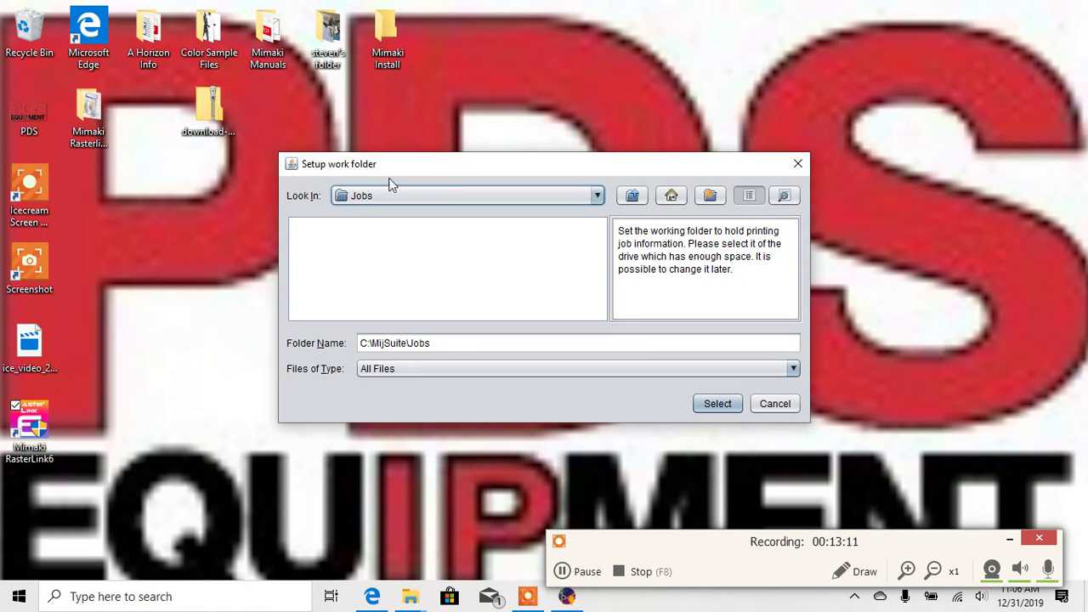
Accept C:\MijSuite\Jobs as the work folder, close Printer Management without adding a printer, and exit RasterLink6.
{"action": "left_click", "coordinate": [706, 407]}
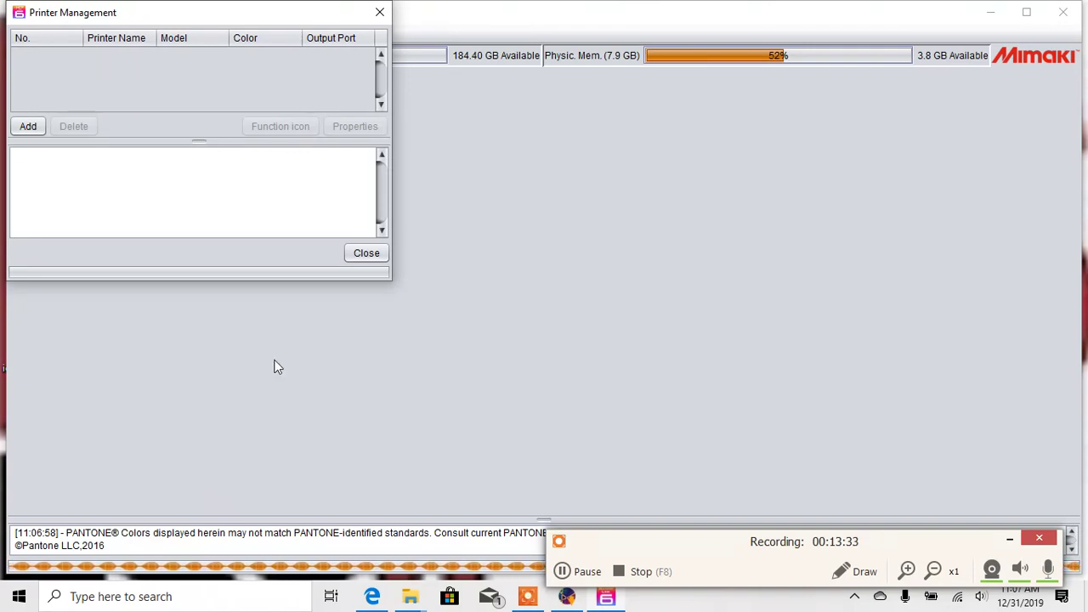
{"action": "left_click", "coordinate": [360, 257]}
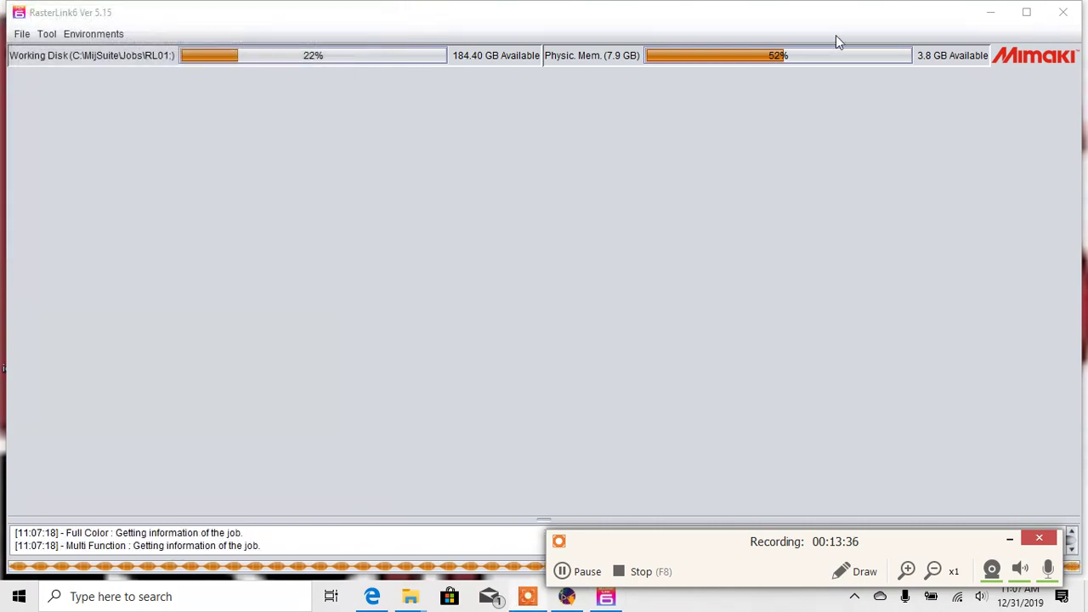
{"action": "left_click", "coordinate": [1061, 13]}
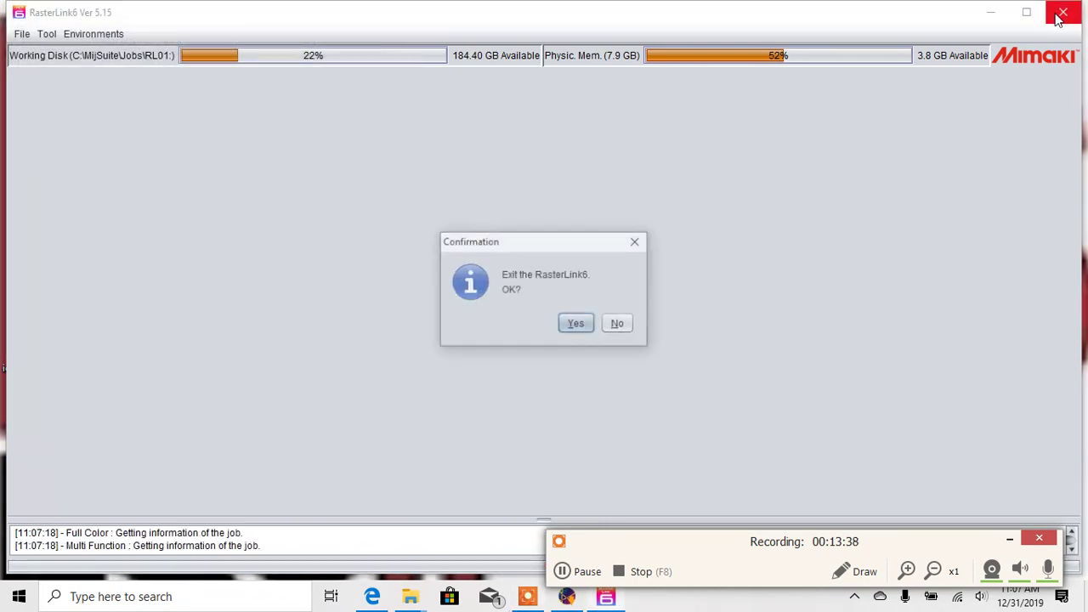
{"action": "left_click", "coordinate": [574, 324]}
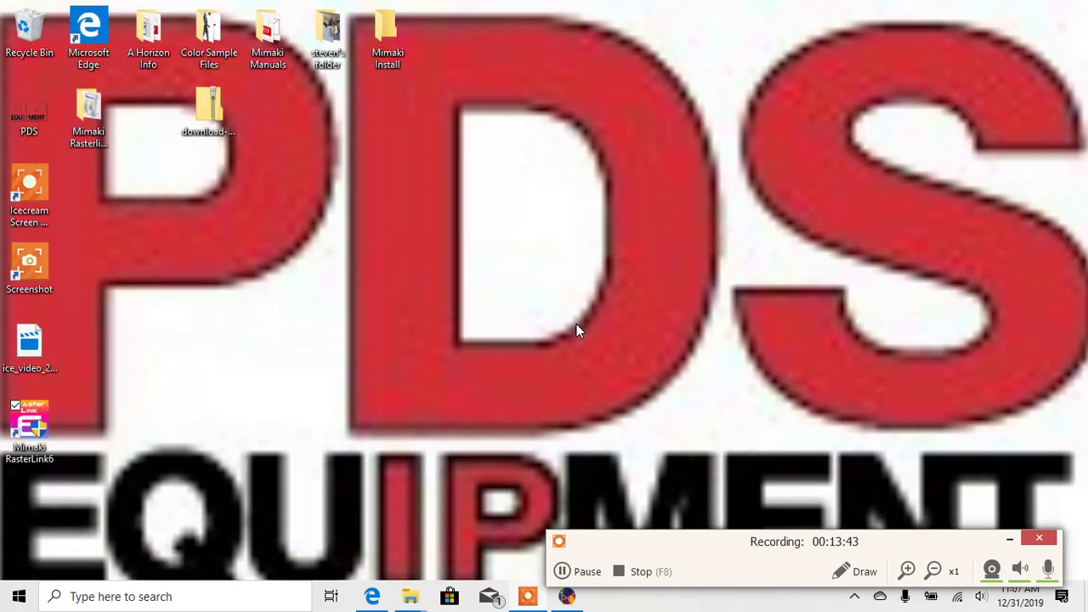
Check the Mimaki Rasterlink Install folder for the 6042MKII Profiles, minimize it, and launch ProfileManager from the Mimaki RasterLink6 programs.
{"action": "double_click", "coordinate": [88, 118]}
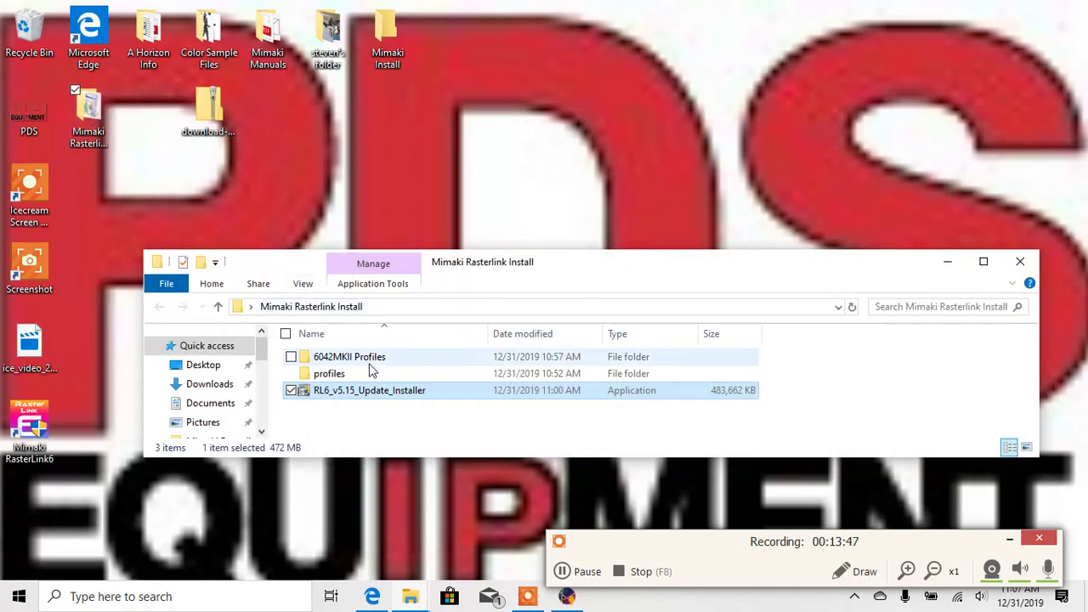
{"action": "left_click", "coordinate": [949, 264]}
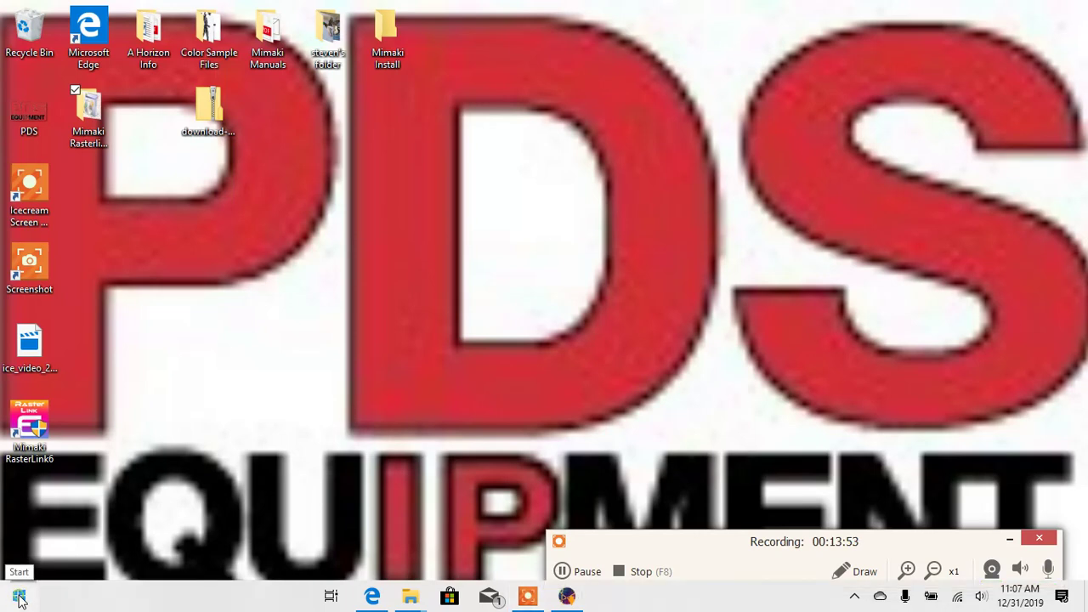
{"action": "left_click", "coordinate": [19, 600]}
{"action": "scroll", "coordinate": [119, 484], "scroll_direction": "down", "scroll_amount": 3}
{"action": "scroll", "coordinate": [119, 485], "scroll_direction": "down", "scroll_amount": 6}
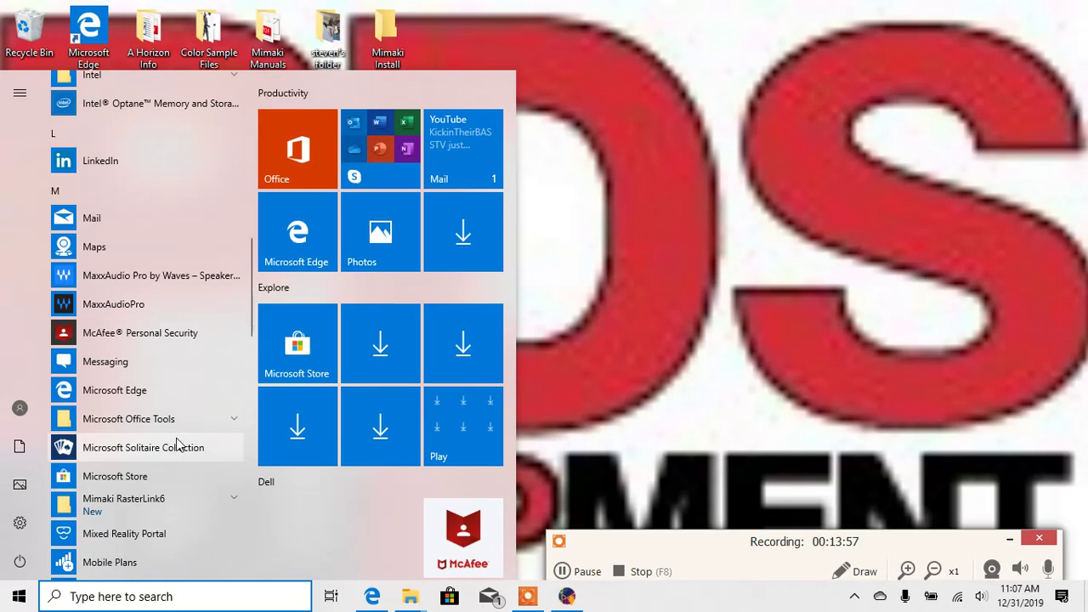
{"action": "scroll", "coordinate": [176, 442], "scroll_direction": "down", "scroll_amount": 2}
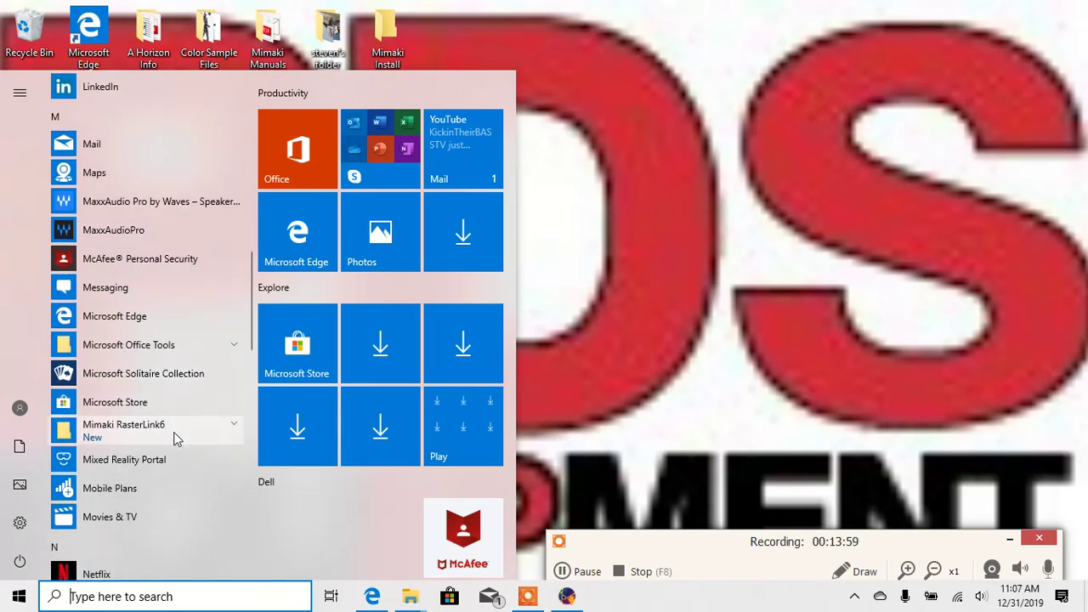
{"action": "left_click", "coordinate": [230, 431]}
{"action": "scroll", "coordinate": [173, 455], "scroll_direction": "down", "scroll_amount": 4}
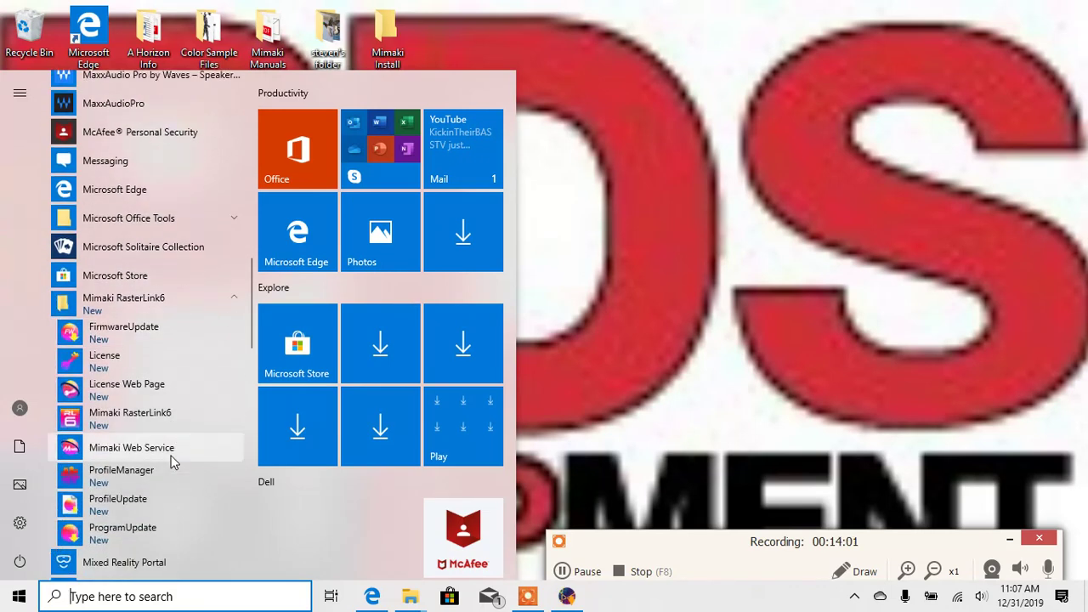
{"action": "scroll", "coordinate": [94, 497], "scroll_direction": "down", "scroll_amount": 1}
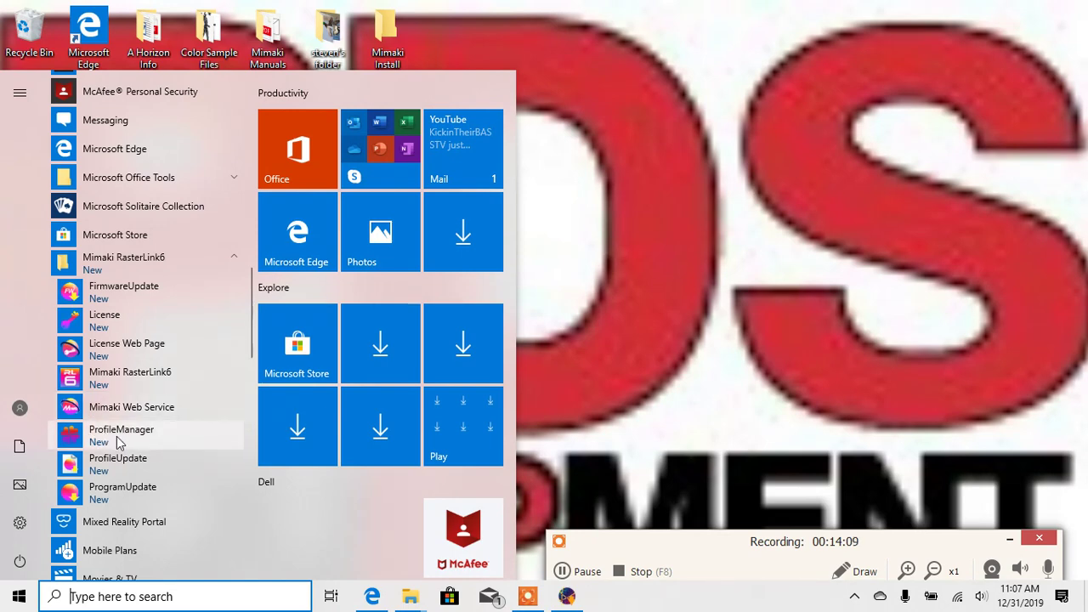
{"action": "left_click", "coordinate": [139, 442]}
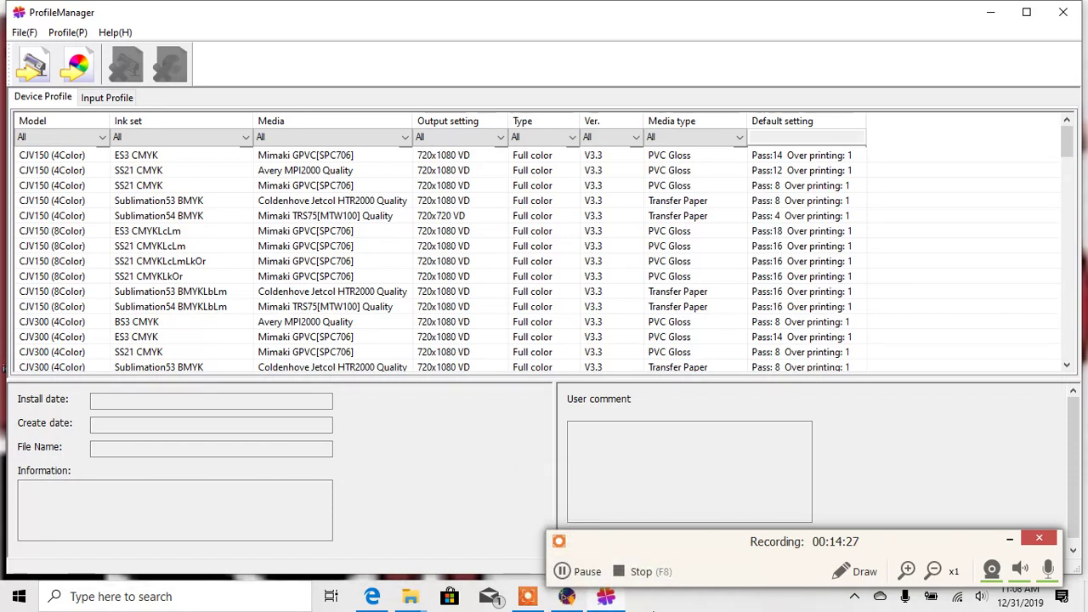
Start a device profile installation and choose the 6042MKII Profiles folder inside Mimaki Rasterlink Install as the source.
{"action": "left_click", "coordinate": [37, 68]}
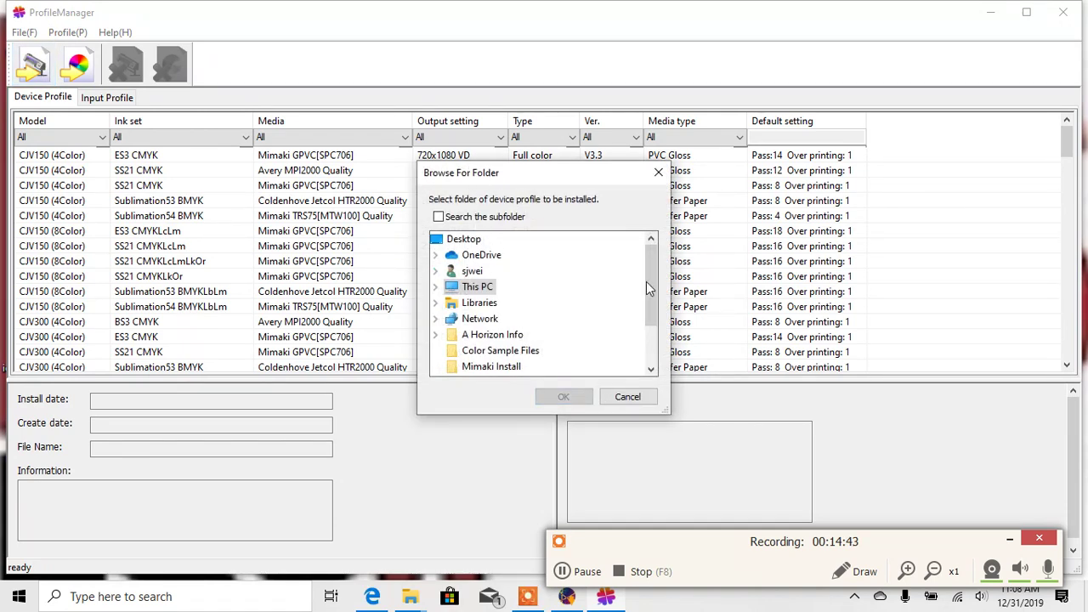
{"action": "scroll", "coordinate": [646, 276], "scroll_direction": "down", "scroll_amount": 1}
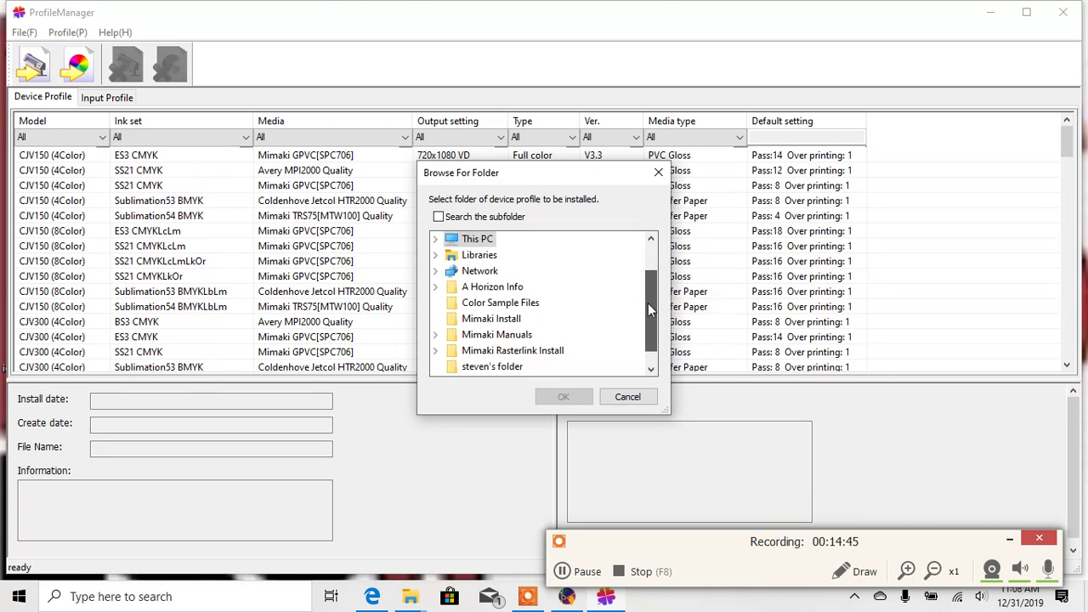
{"action": "left_click", "coordinate": [538, 351]}
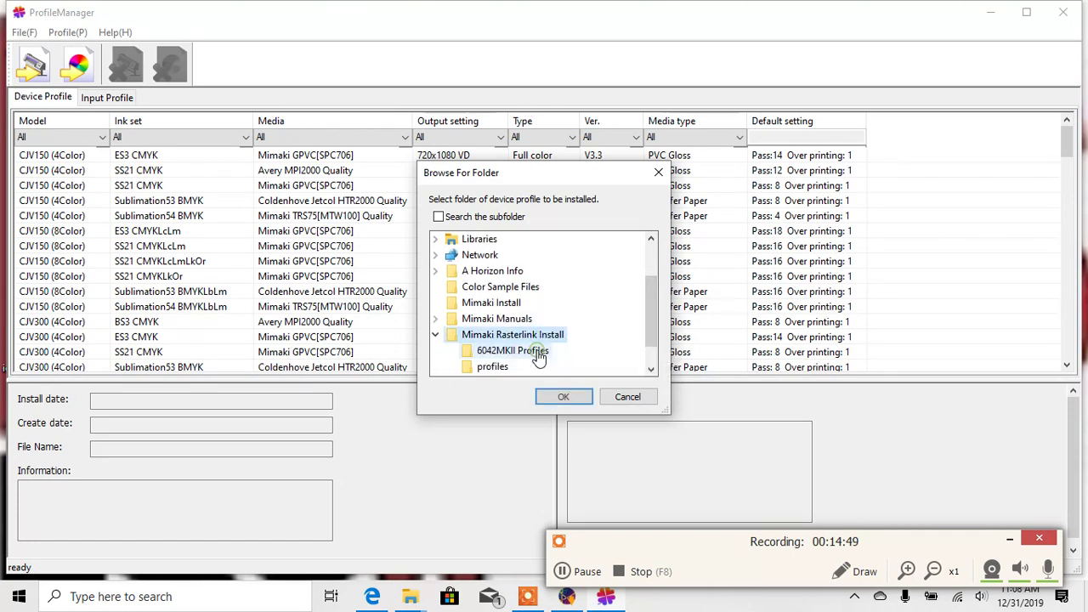
{"action": "left_click", "coordinate": [506, 351]}
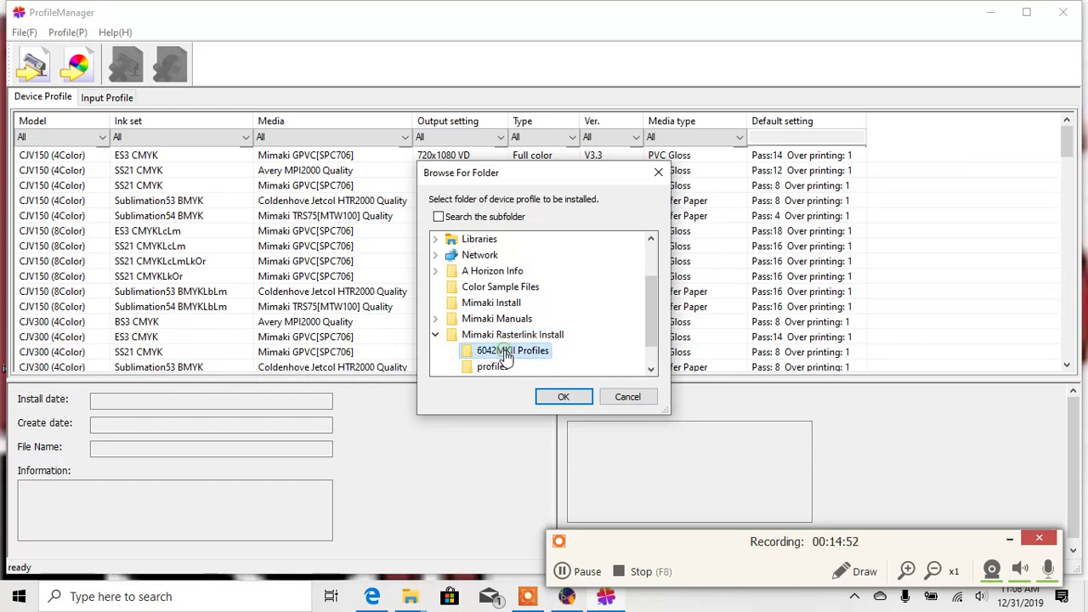
{"action": "left_click", "coordinate": [566, 398]}
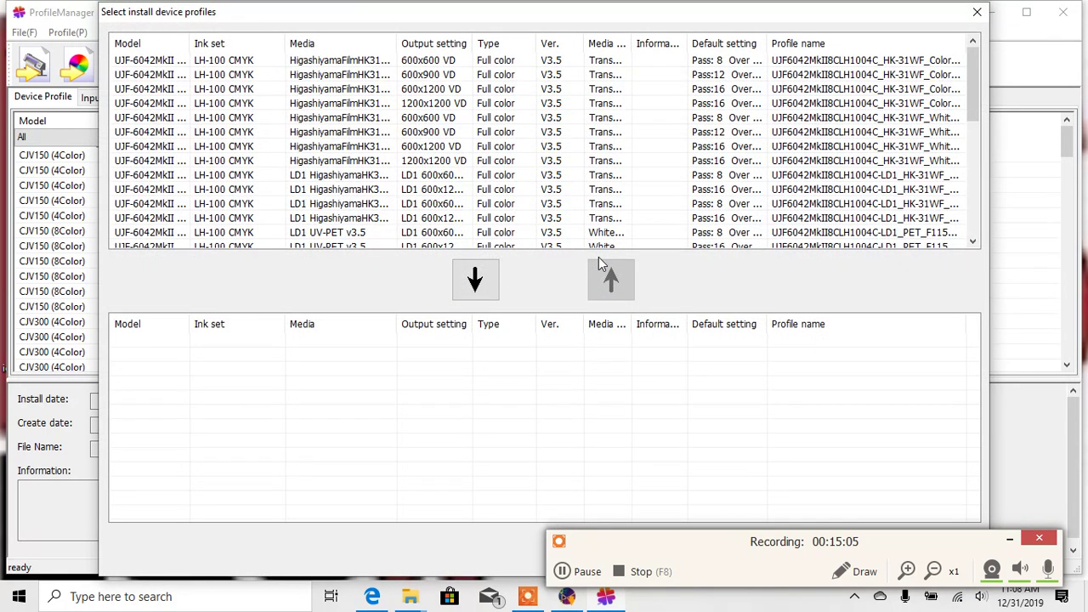
Add all listed UJF-6042MkII device profiles to the install list, install them and acknowledge the completion notice.
{"action": "left_click", "coordinate": [323, 61]}
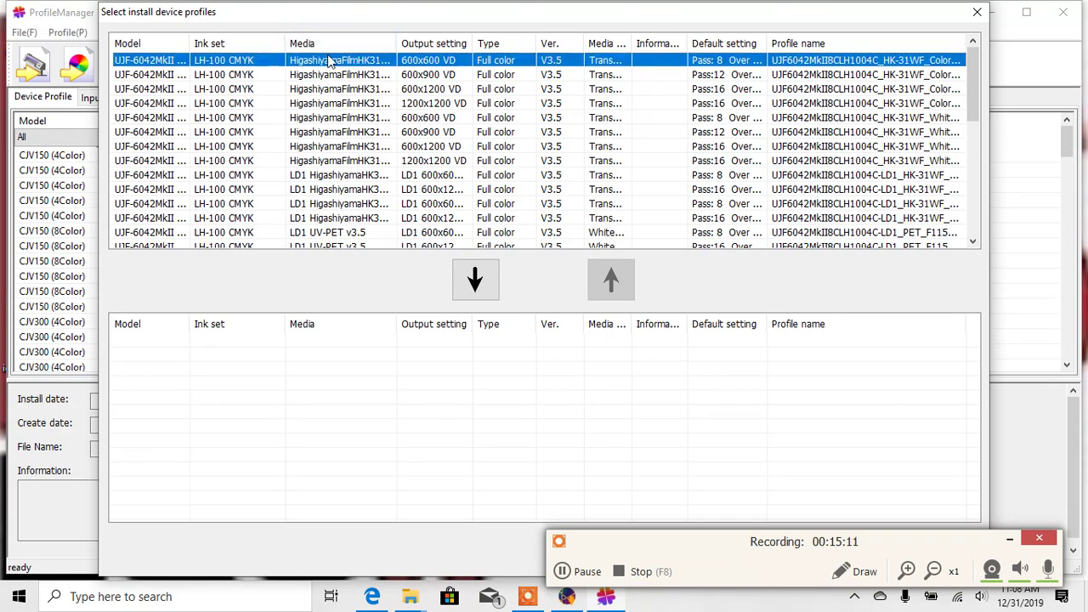
{"action": "left_click_drag", "start_coordinate": [974, 84], "coordinate": [980, 265]}
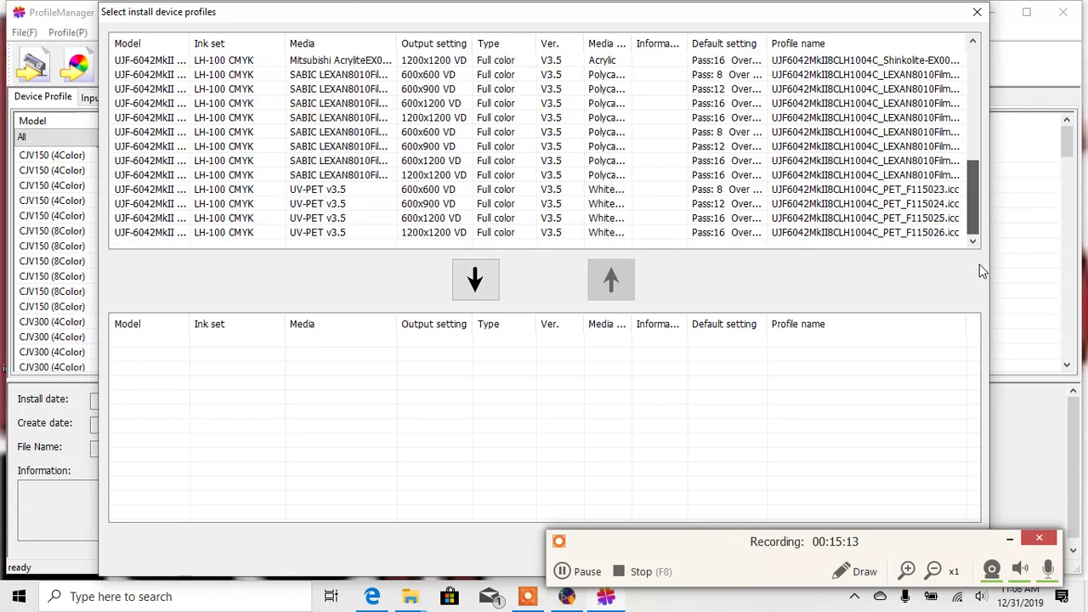
{"action": "left_click", "coordinate": [858, 233], "text": "shift"}
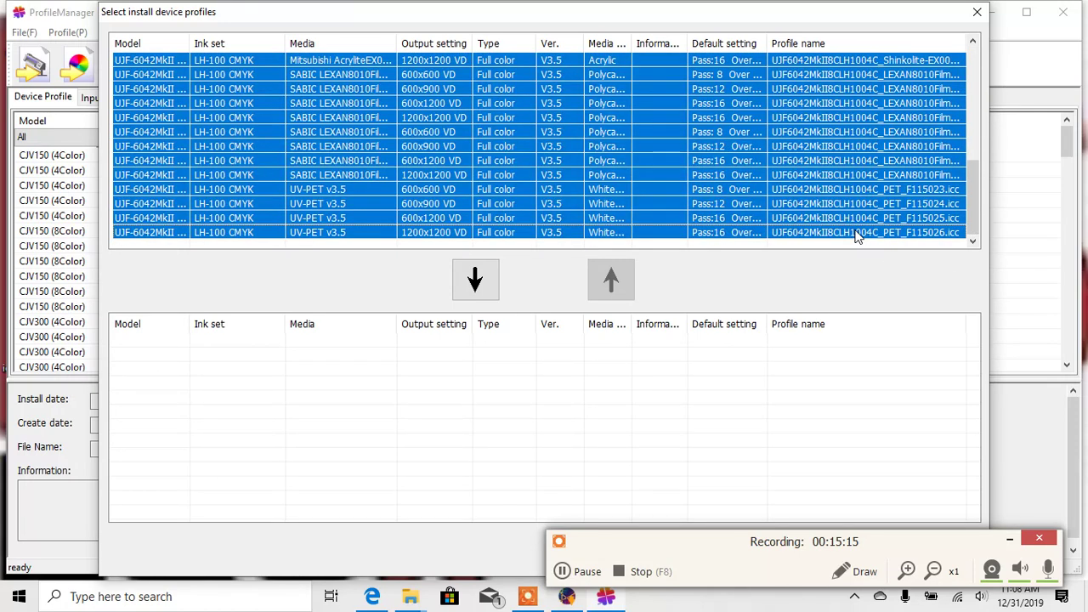
{"action": "left_click", "coordinate": [472, 285]}
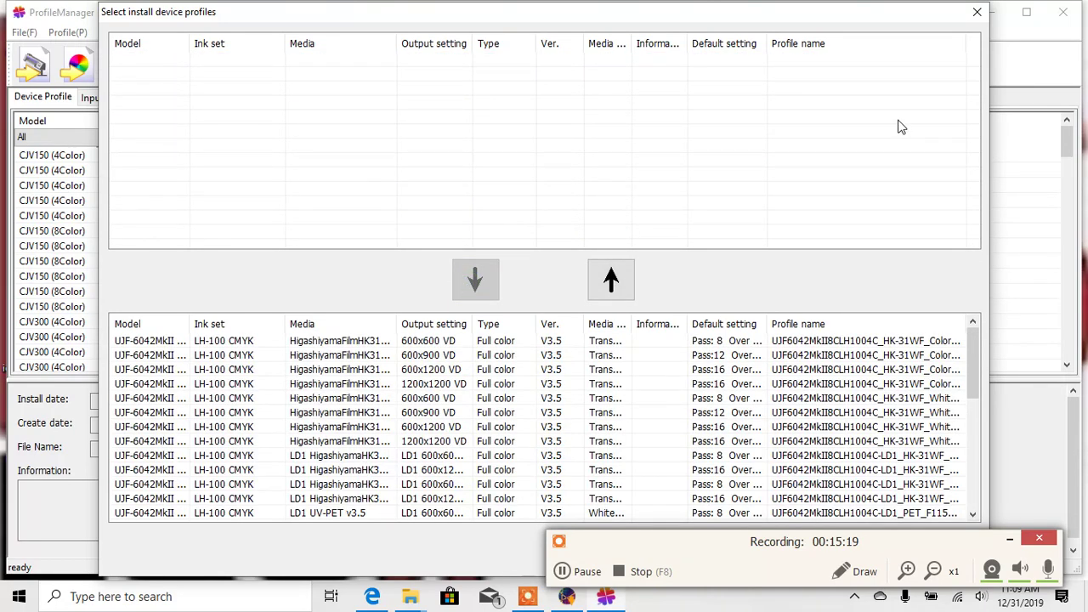
{"action": "mouse_move", "coordinate": [756, 23]}
{"action": "left_mouse_down"}
{"action": "mouse_move", "coordinate": [721, 15]}
{"action": "mouse_move", "coordinate": [575, 34]}
{"action": "mouse_move", "coordinate": [712, 7]}
{"action": "mouse_move", "coordinate": [513, 65]}
{"action": "mouse_move", "coordinate": [627, 5]}
{"action": "mouse_move", "coordinate": [766, 7]}
{"action": "left_mouse_up"}
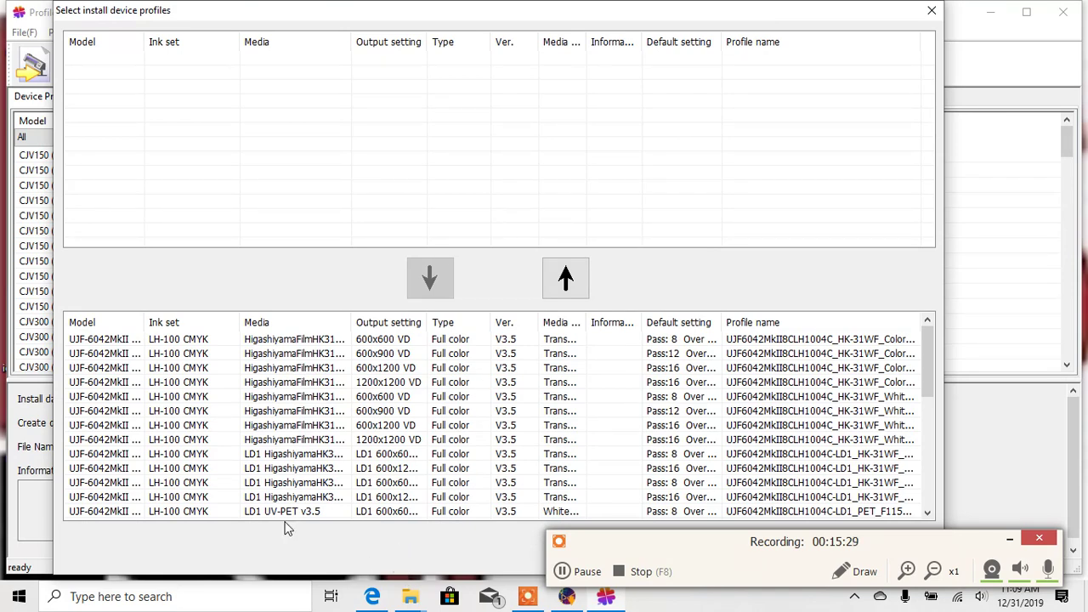
{"action": "left_click", "coordinate": [1014, 542]}
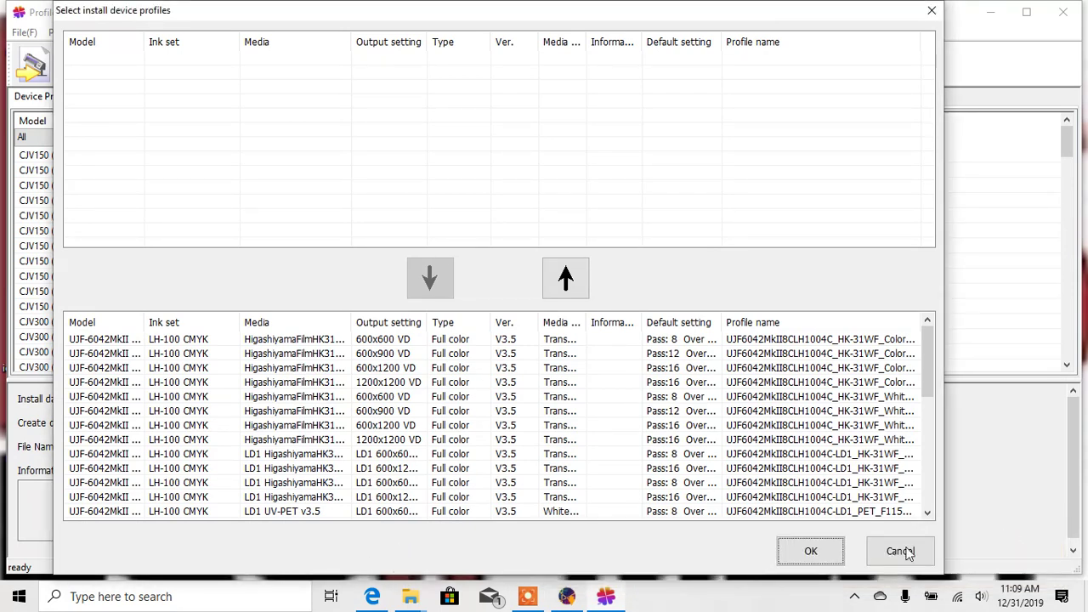
{"action": "left_click", "coordinate": [822, 552]}
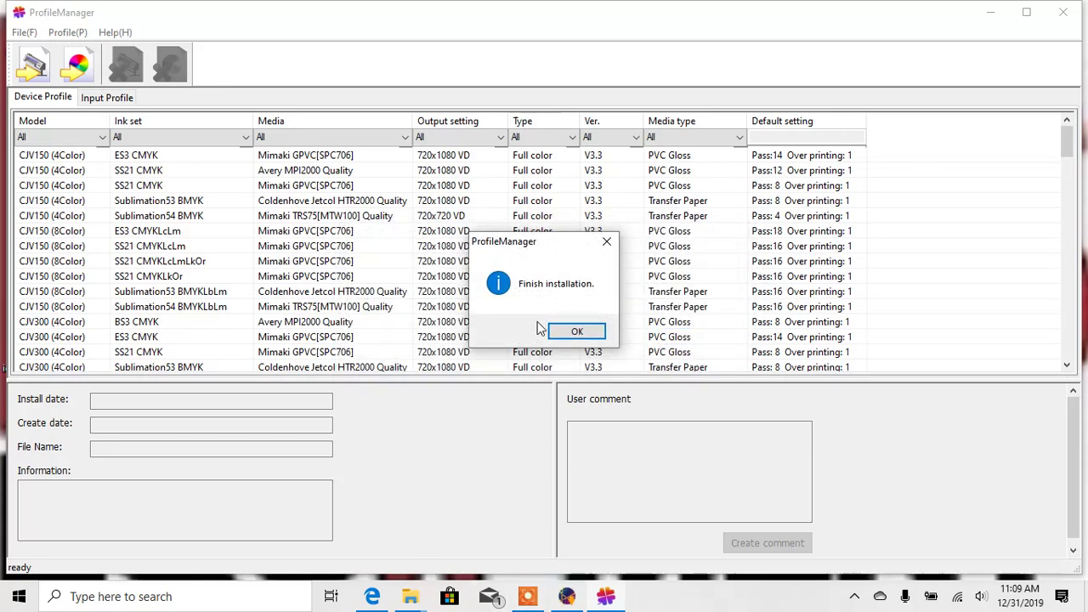
{"action": "left_click", "coordinate": [581, 336]}
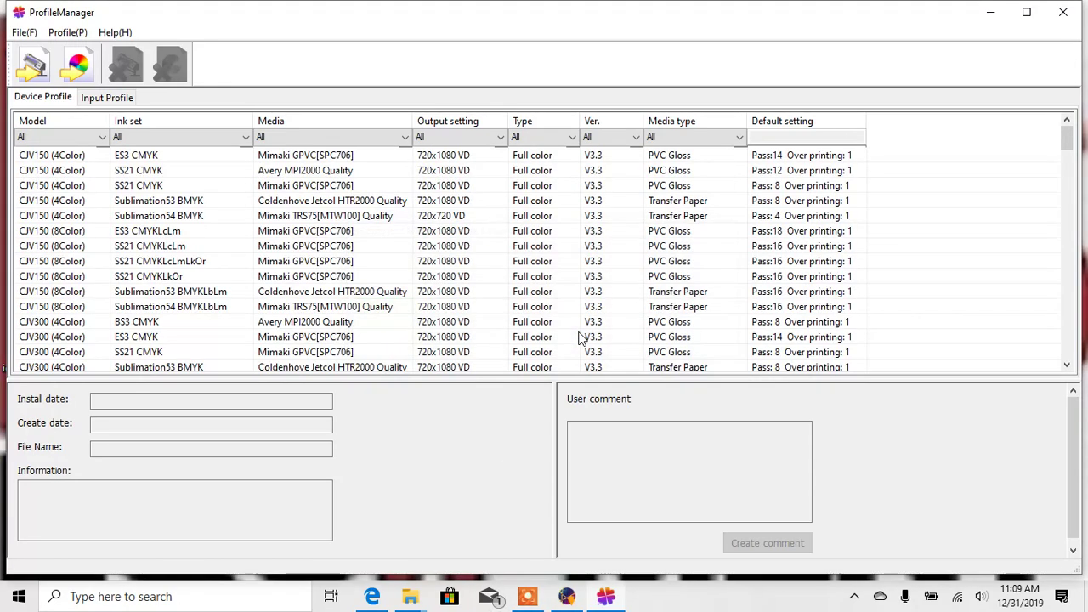